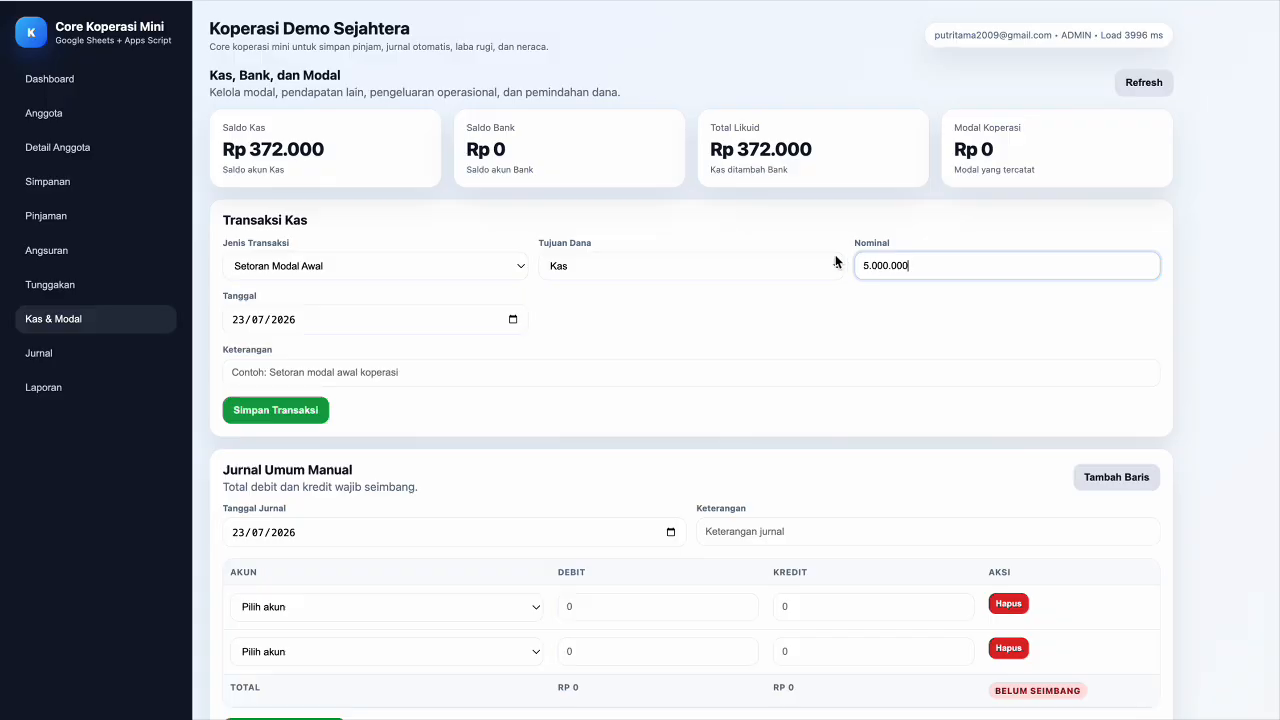
- Describe the 5.000.000 initial capital deposit as "Setoran Modal Awal Koperasi" and save the transaction
click(371, 371)
text(Setoran Modal Awal Koperasio)
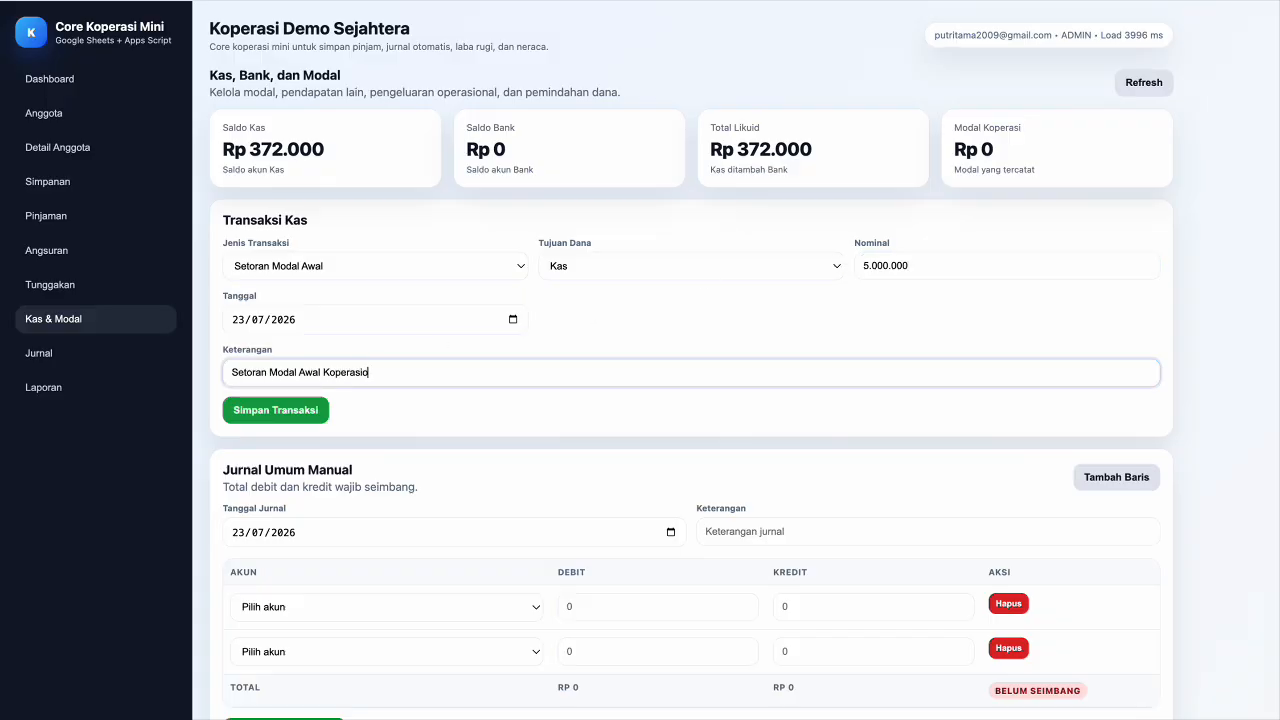
key(BackSpace)
click(295, 408)
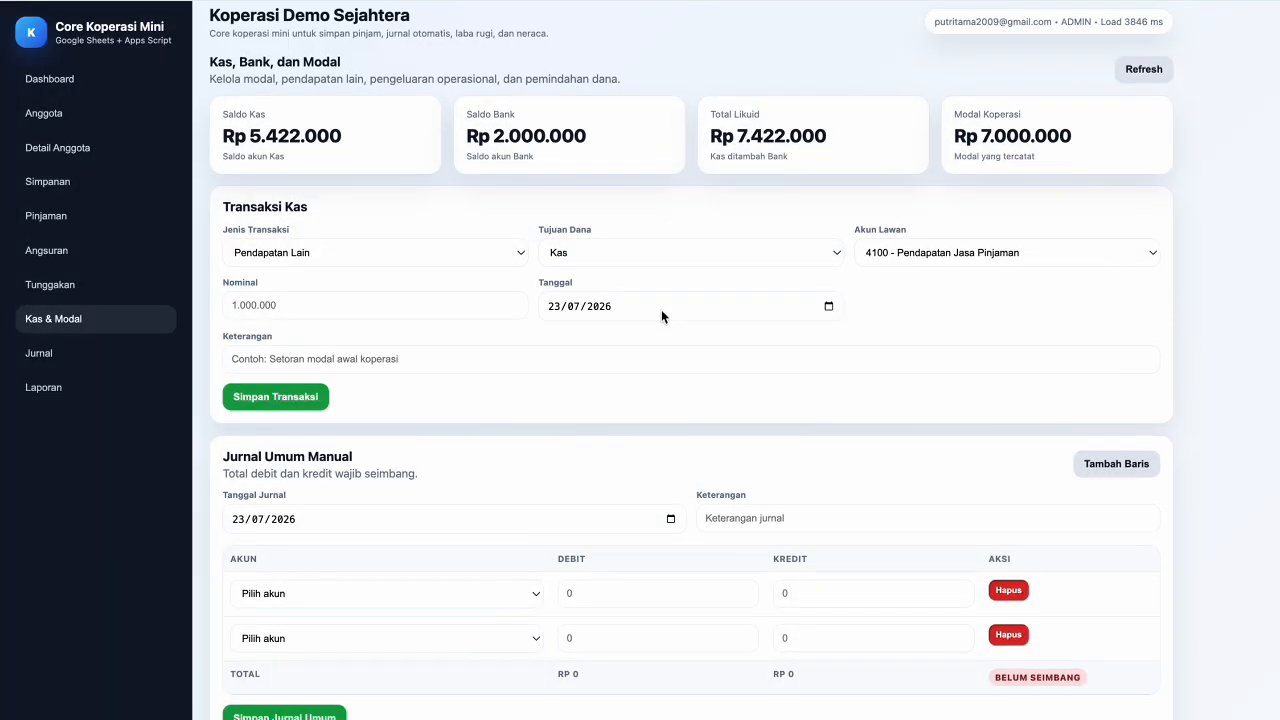
- Record a Pemindahan Kas ke Bank transaction of 1.000.000 described as "Setoran Kas Ke rekening Bank" and save it
click(490, 256)
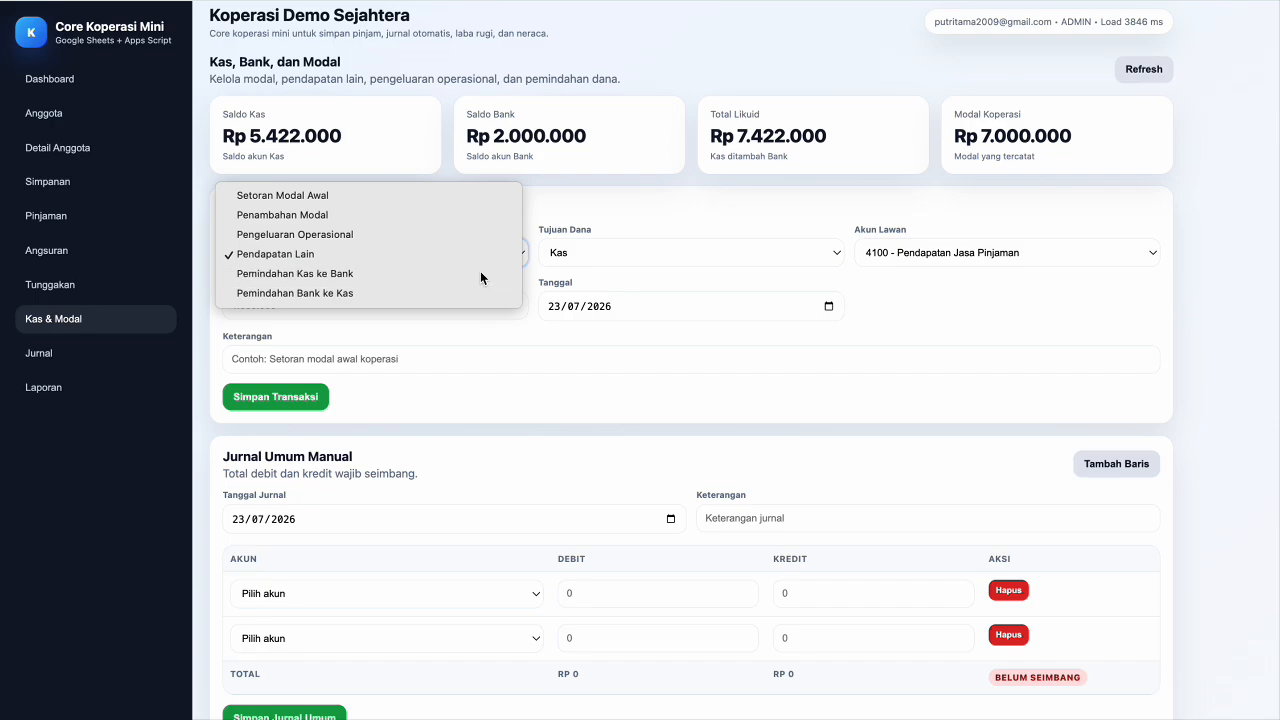
click(480, 273)
click(607, 265)
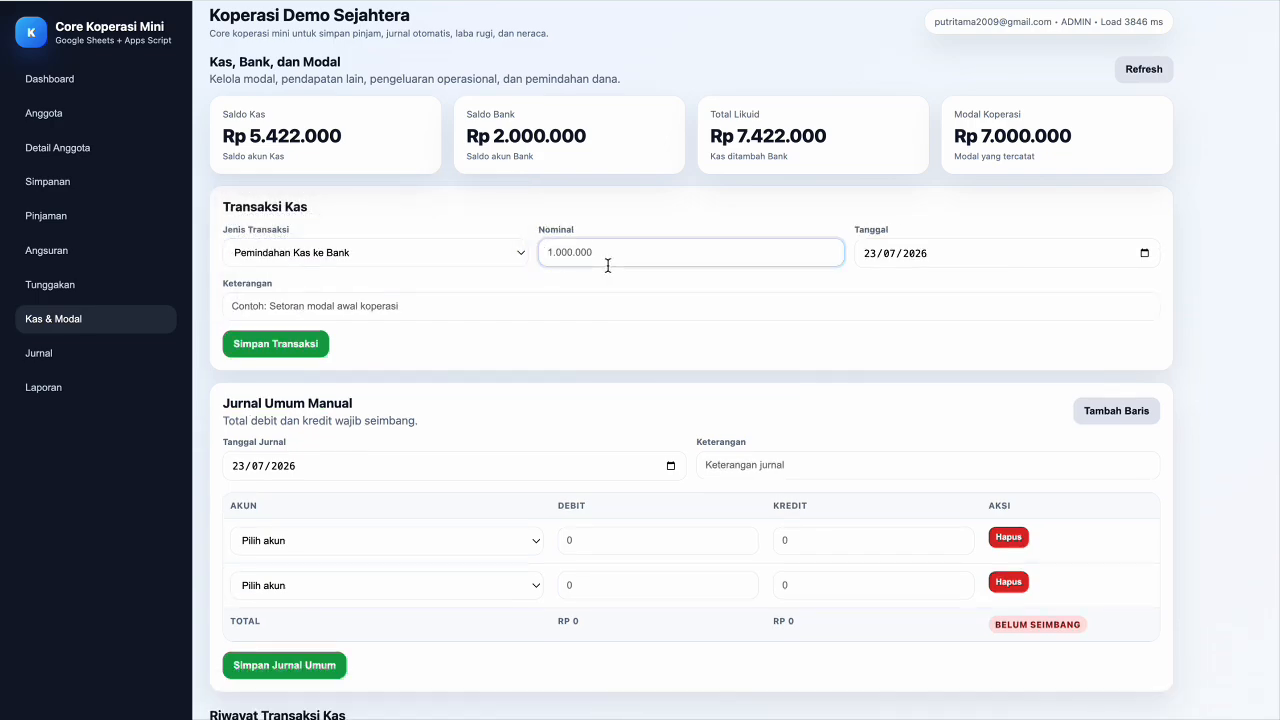
text(1000000)
click(551, 303)
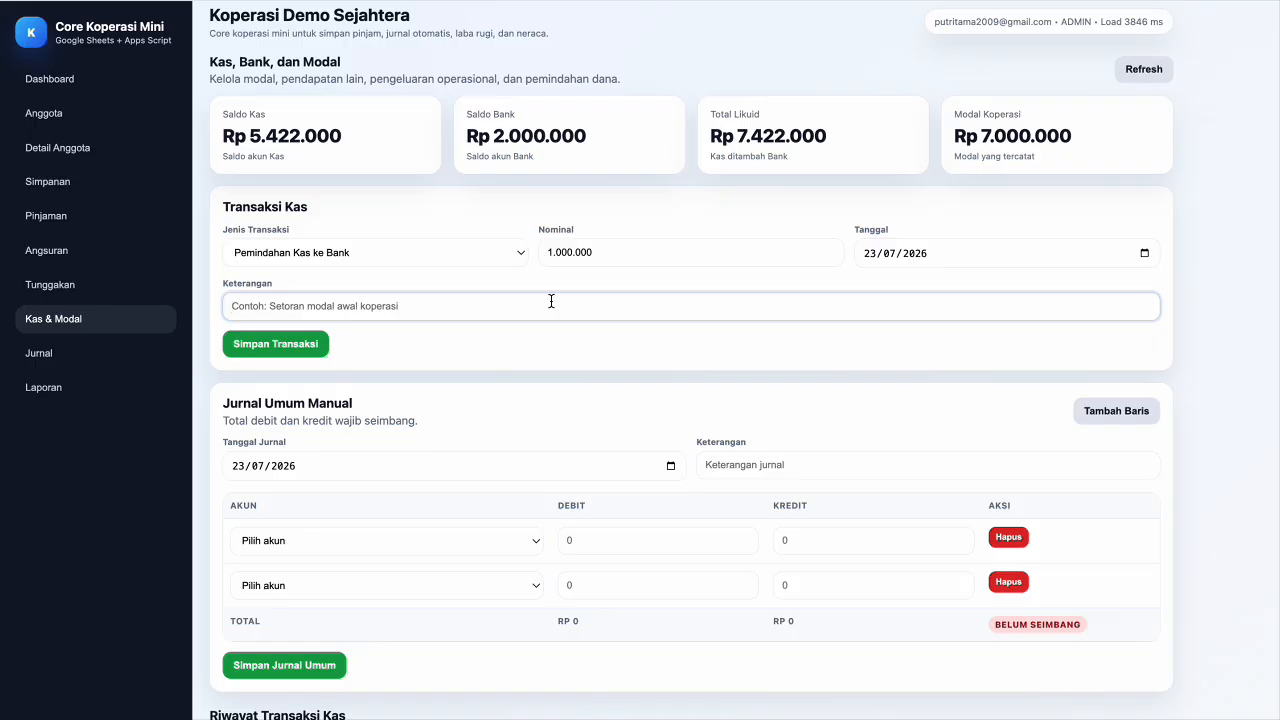
text(Setoran K)
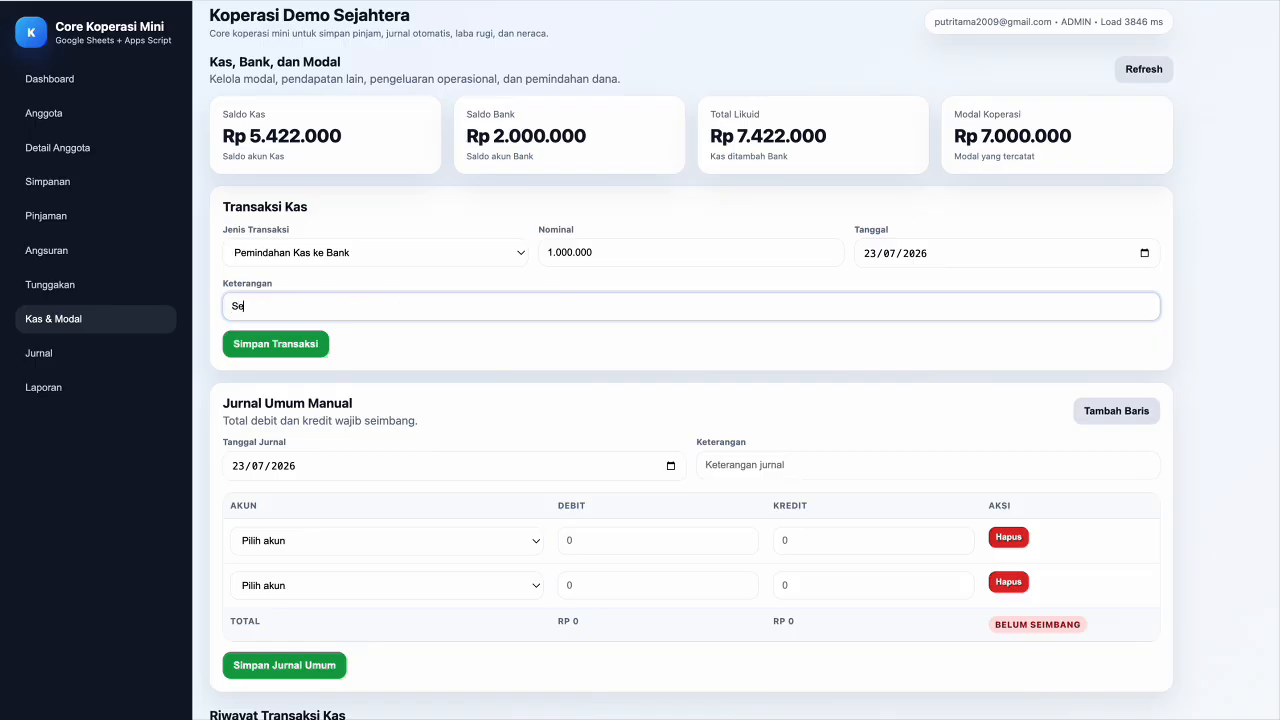
text(as Ke rekening Bank)
click(289, 346)
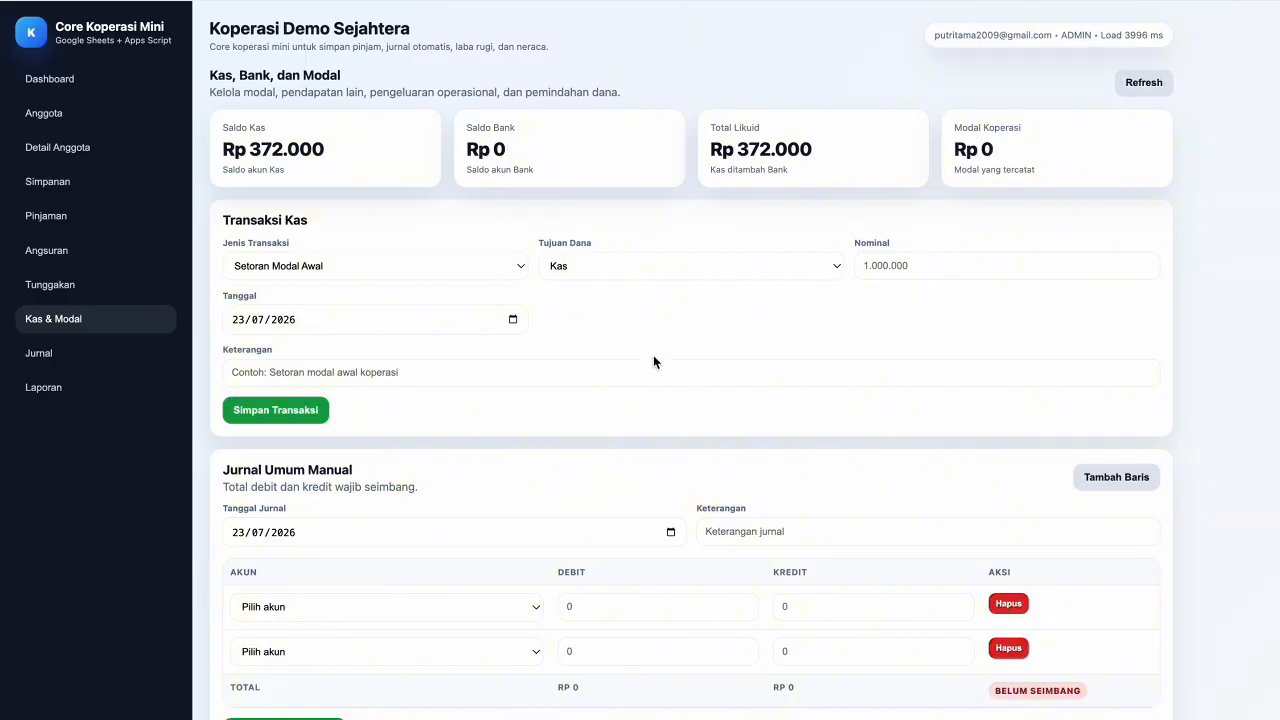
- Set up a Setoran Modal Awal cash transaction with Kas as the fund destination and an amount of 5.000.000
click(485, 266)
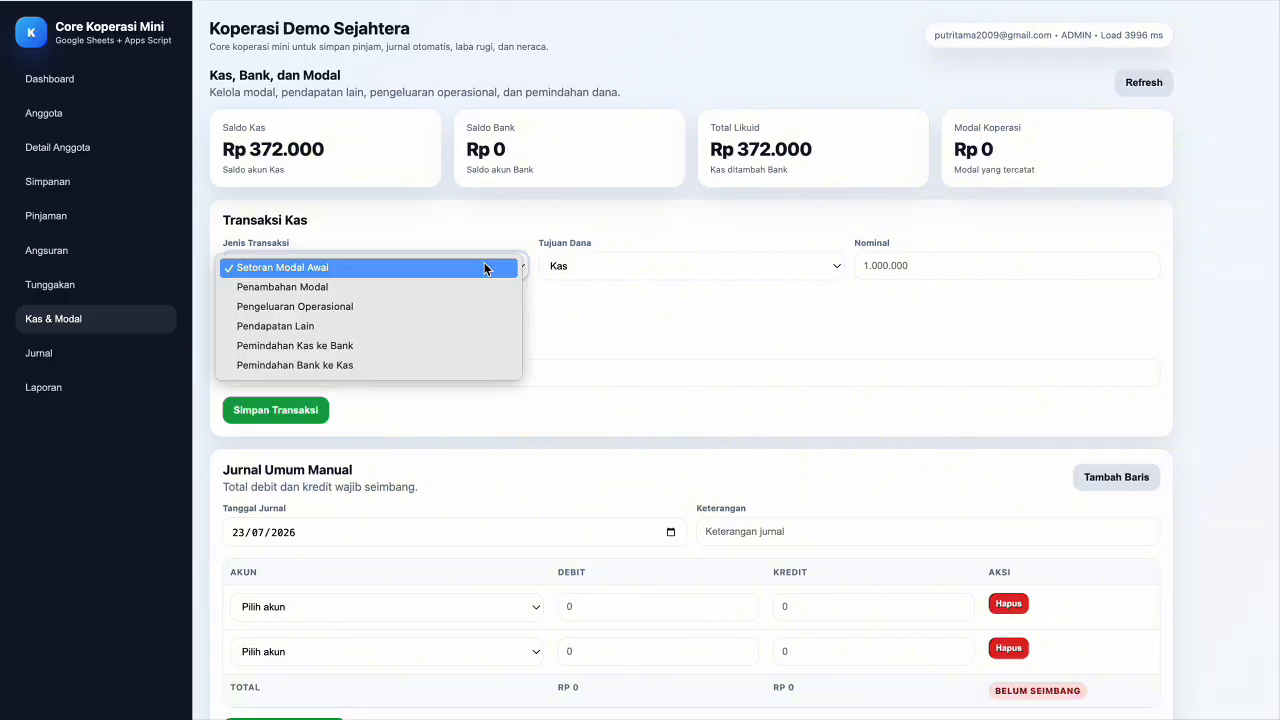
click(404, 267)
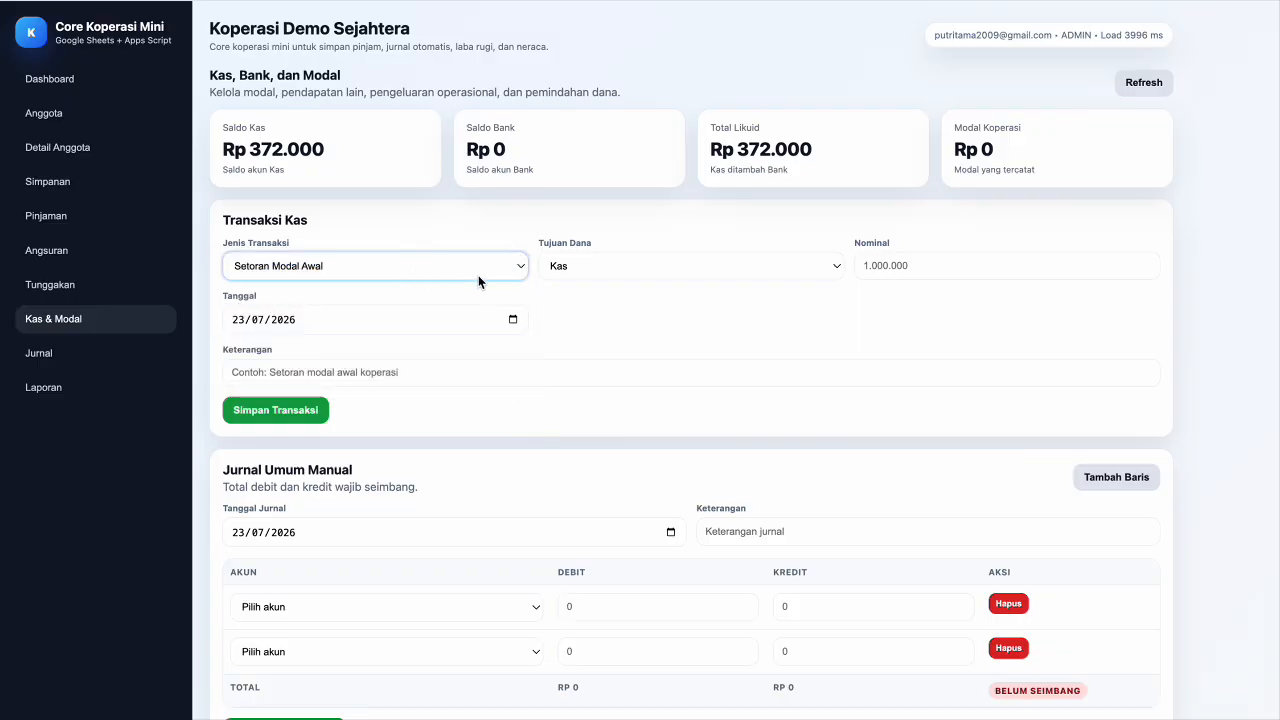
click(612, 266)
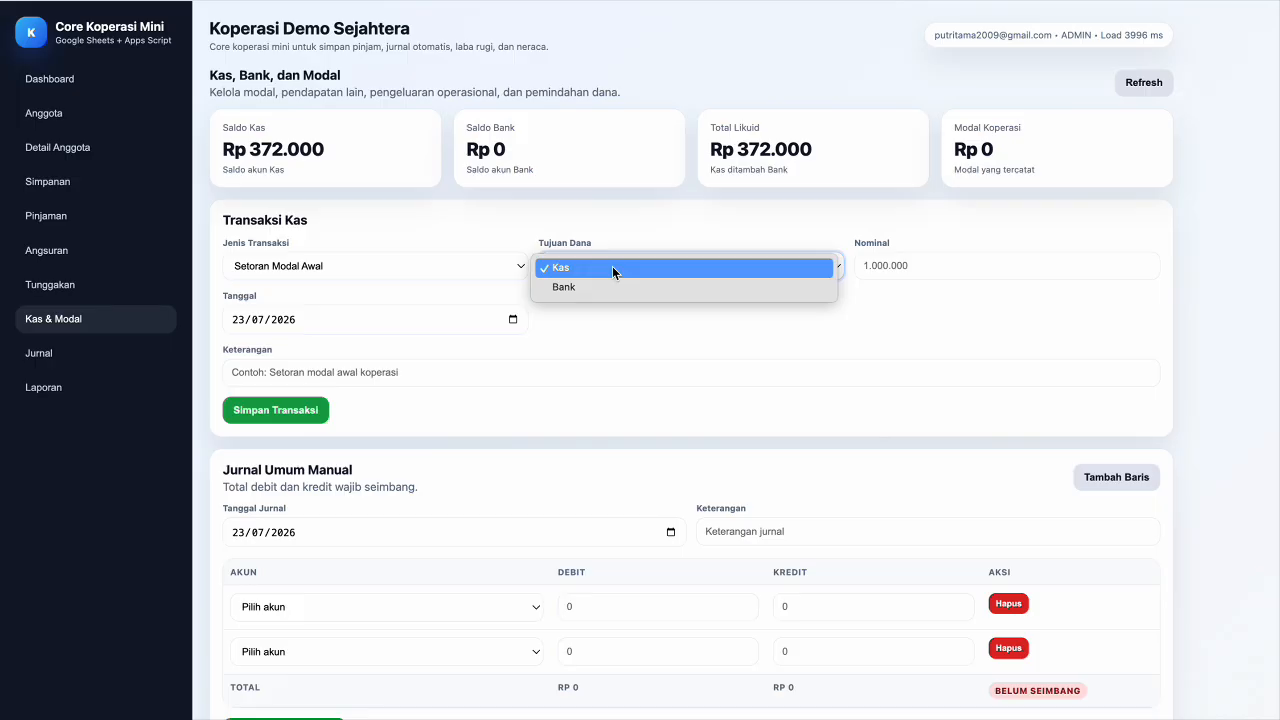
click(612, 266)
click(860, 264)
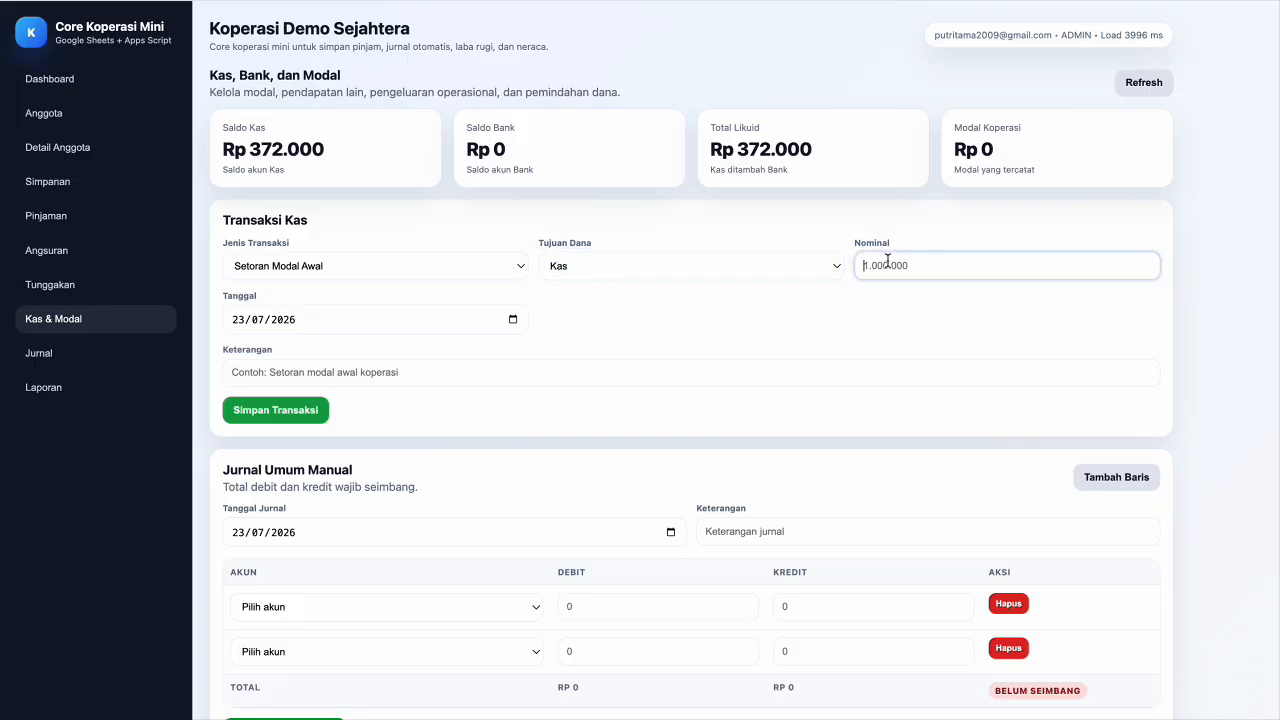
text(5000000)
- Enter "Setoran Modal Awal Koperasi" as the transaction's description and save the capital deposit
click(372, 375)
text(Set)
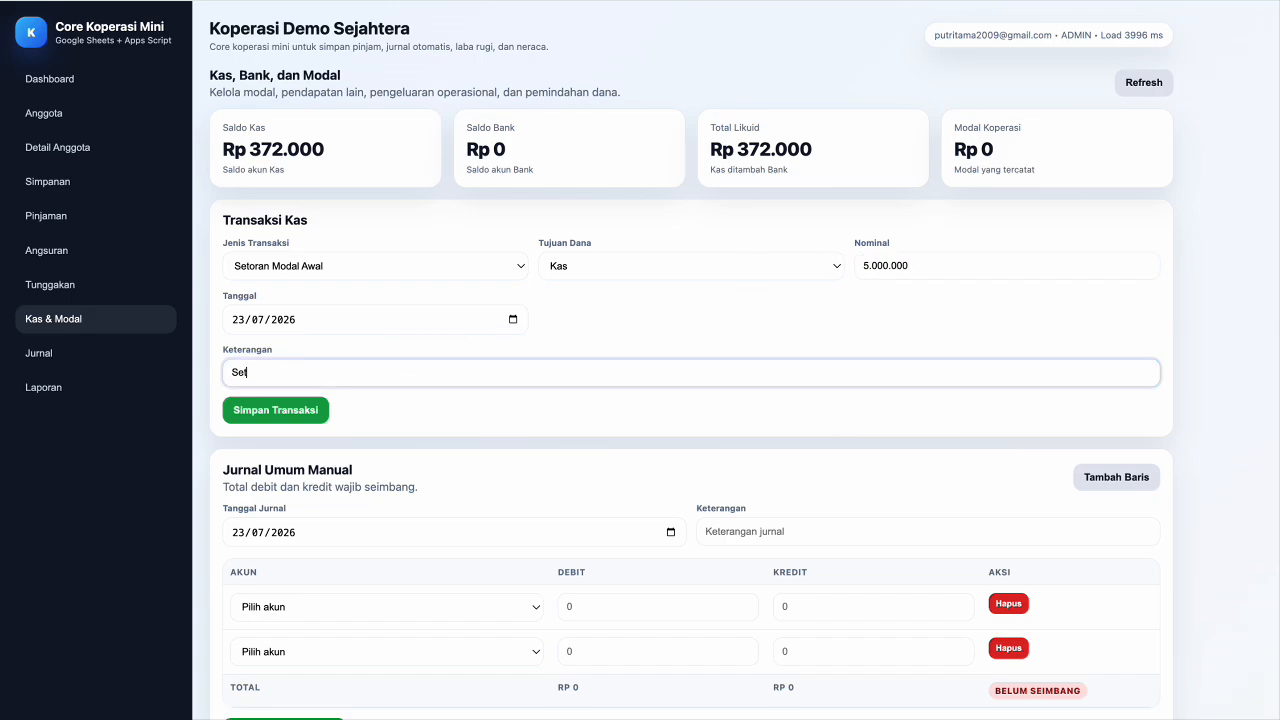
text(oran Modal Awal Koperasio)
key(BackSpace)
click(278, 409)
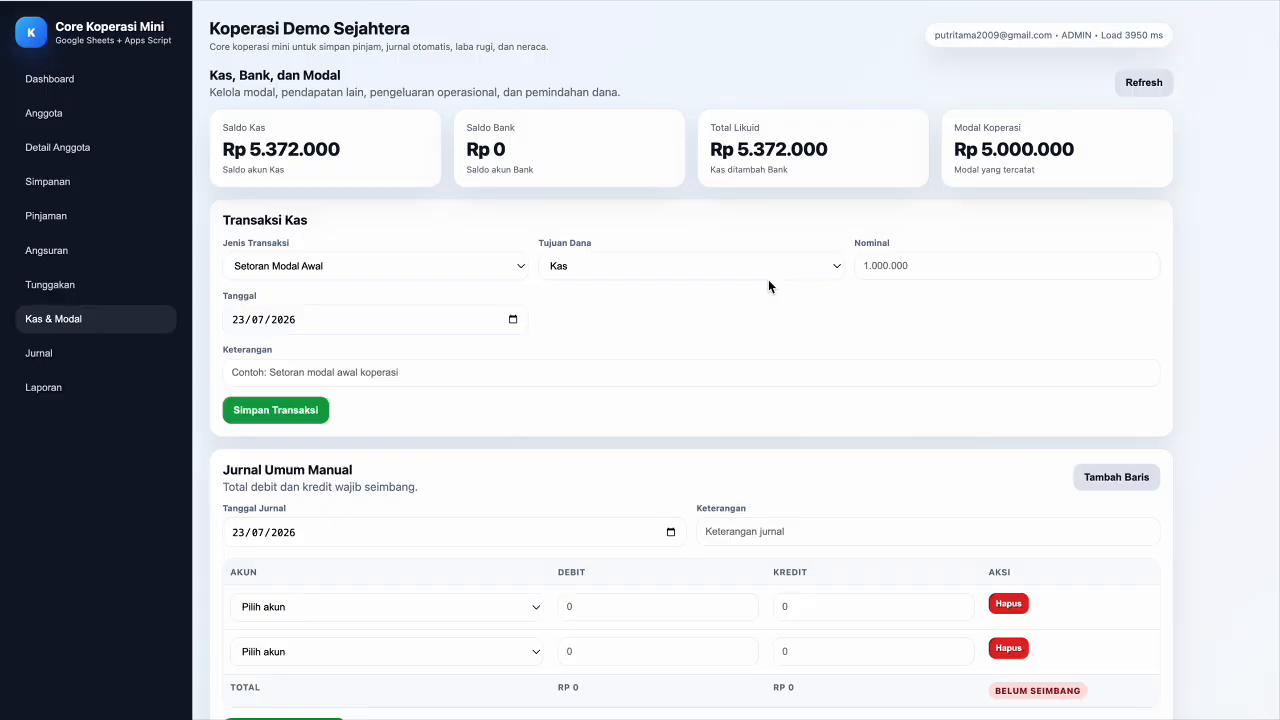
- Set up a Penambahan Modal transaction with Bank as the fund destination and an amount of 2.000.000
scroll(769, 286, down, 3)
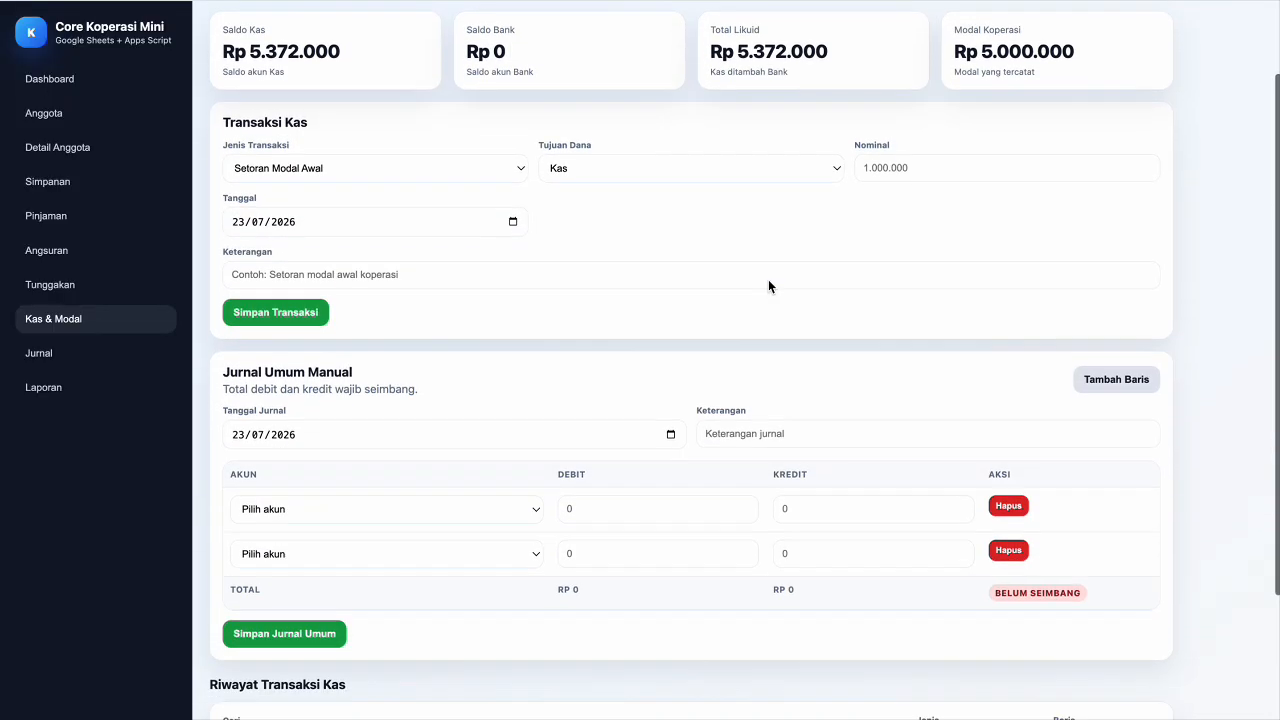
scroll(769, 286, down, 3)
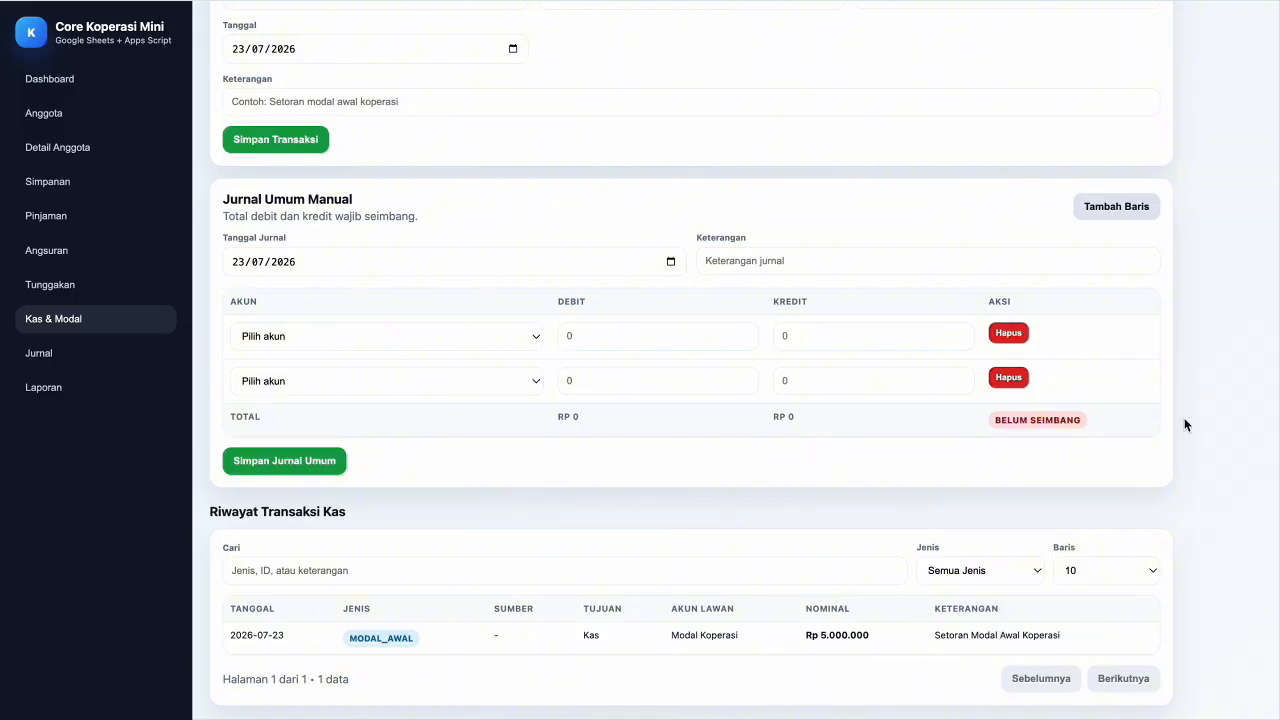
scroll(1184, 425, up, 3)
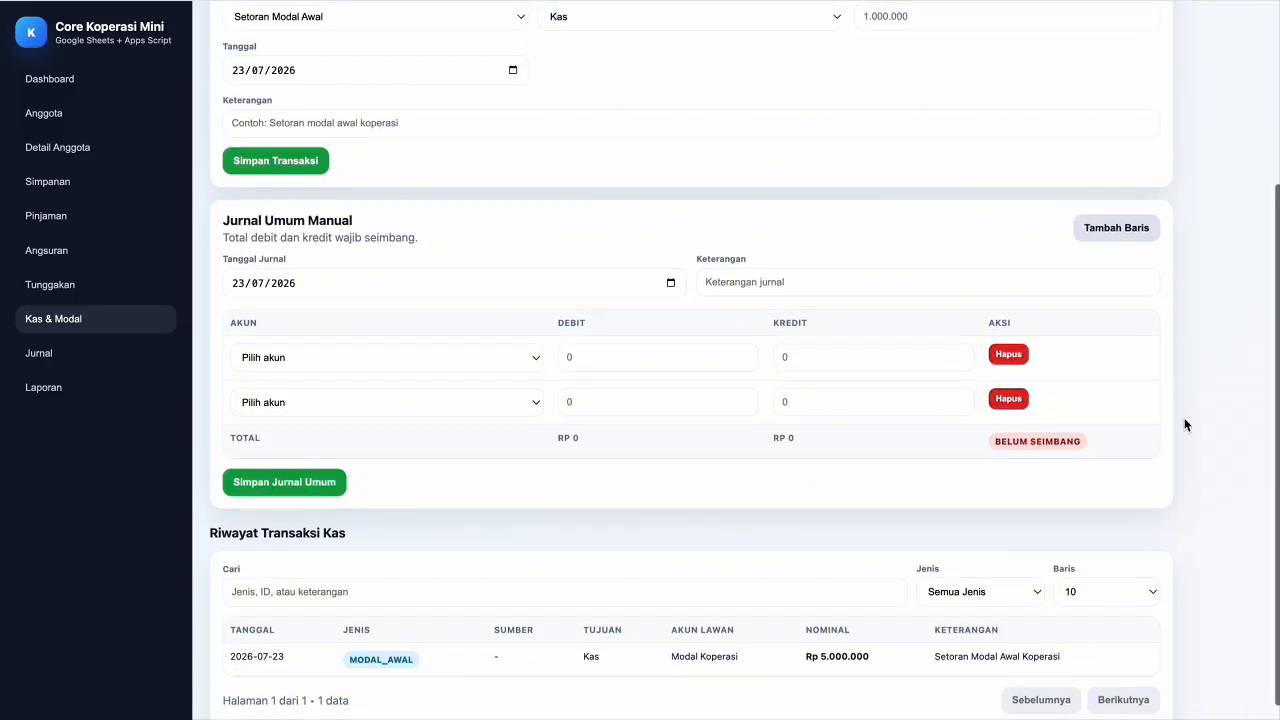
scroll(1184, 425, up, 3)
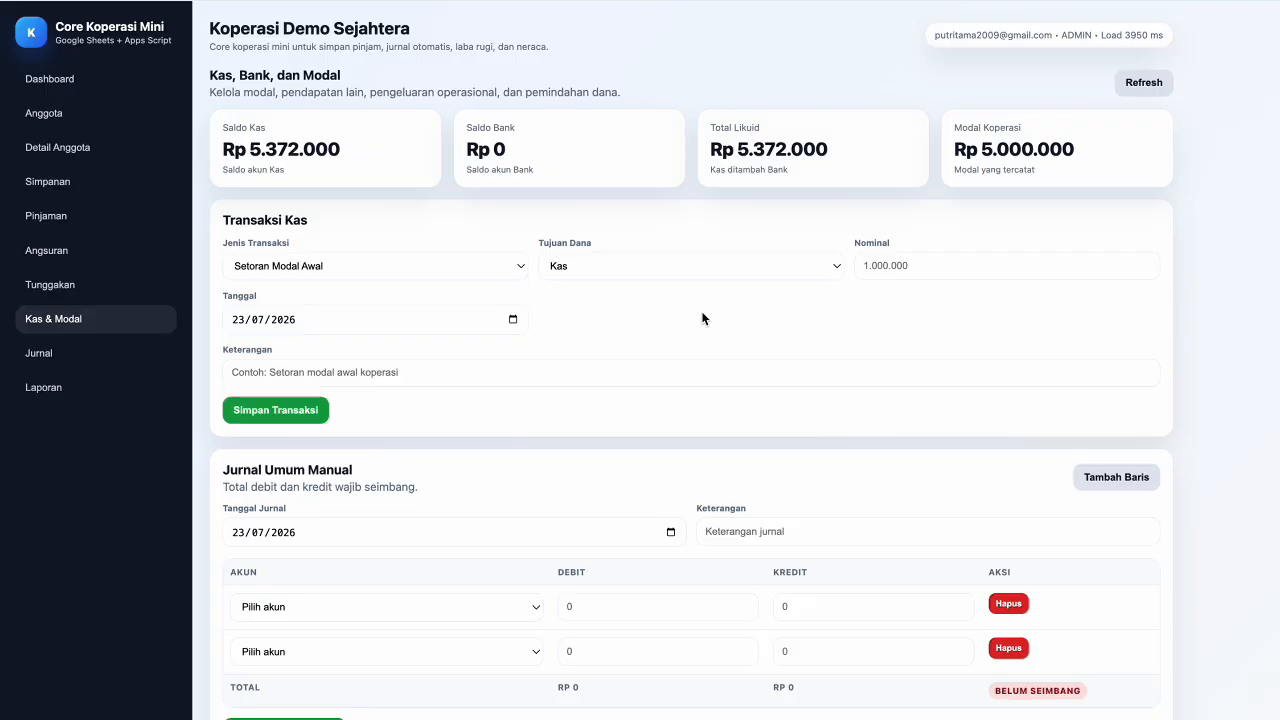
click(511, 266)
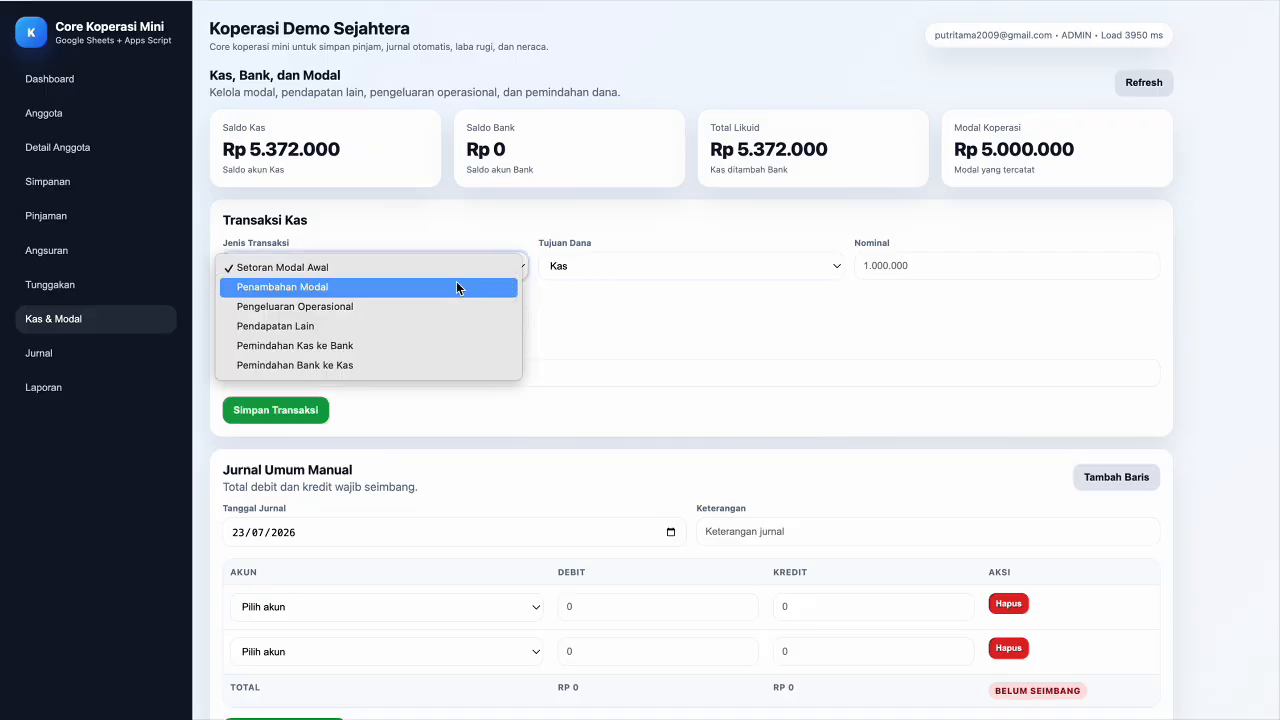
click(287, 287)
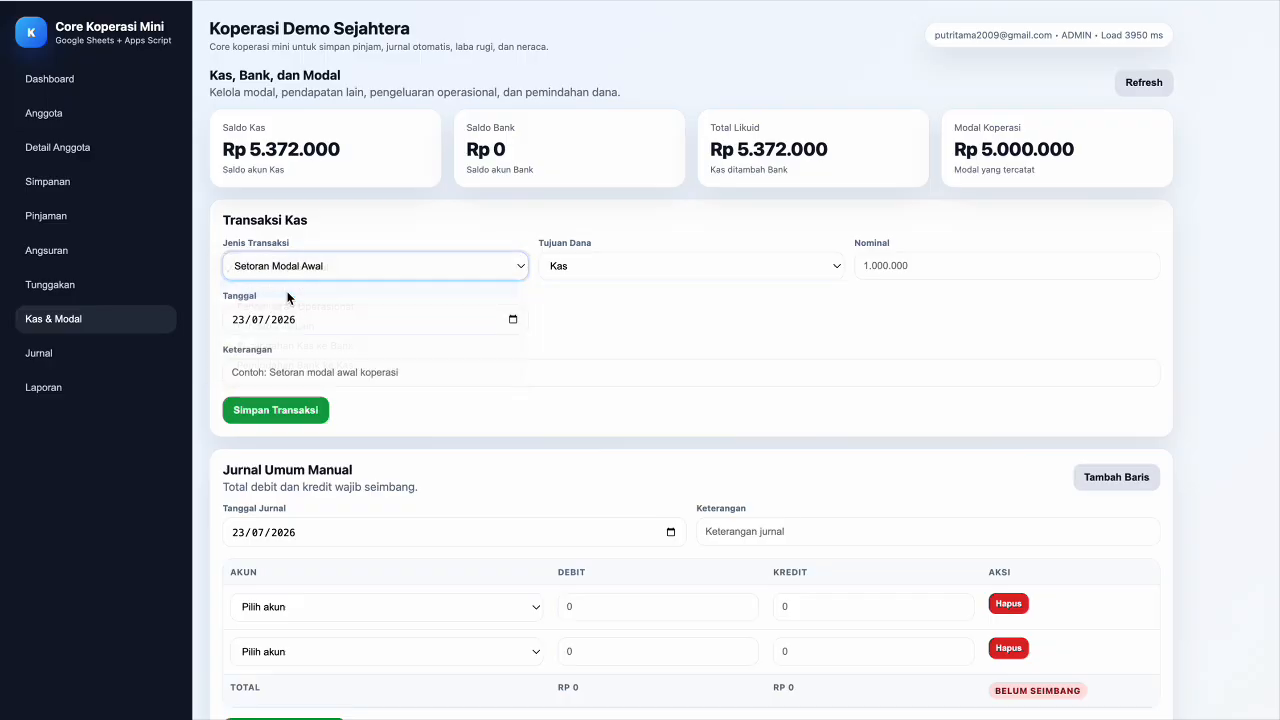
click(599, 268)
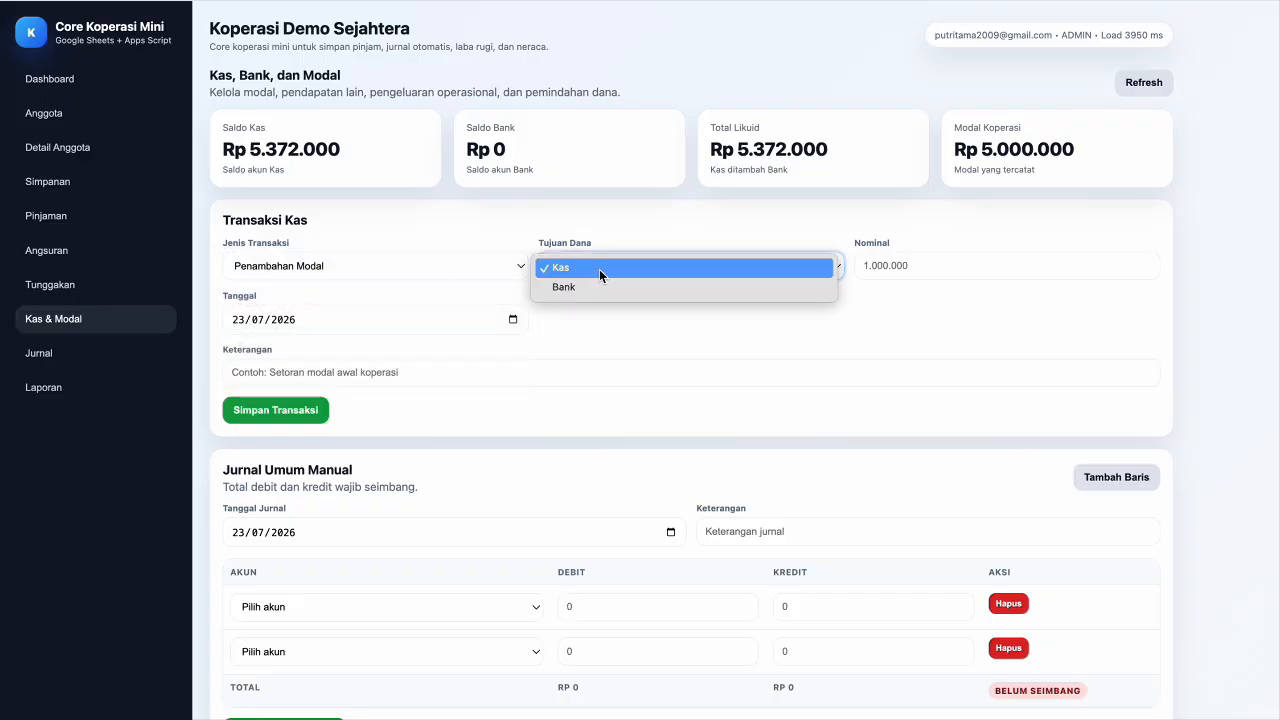
click(596, 288)
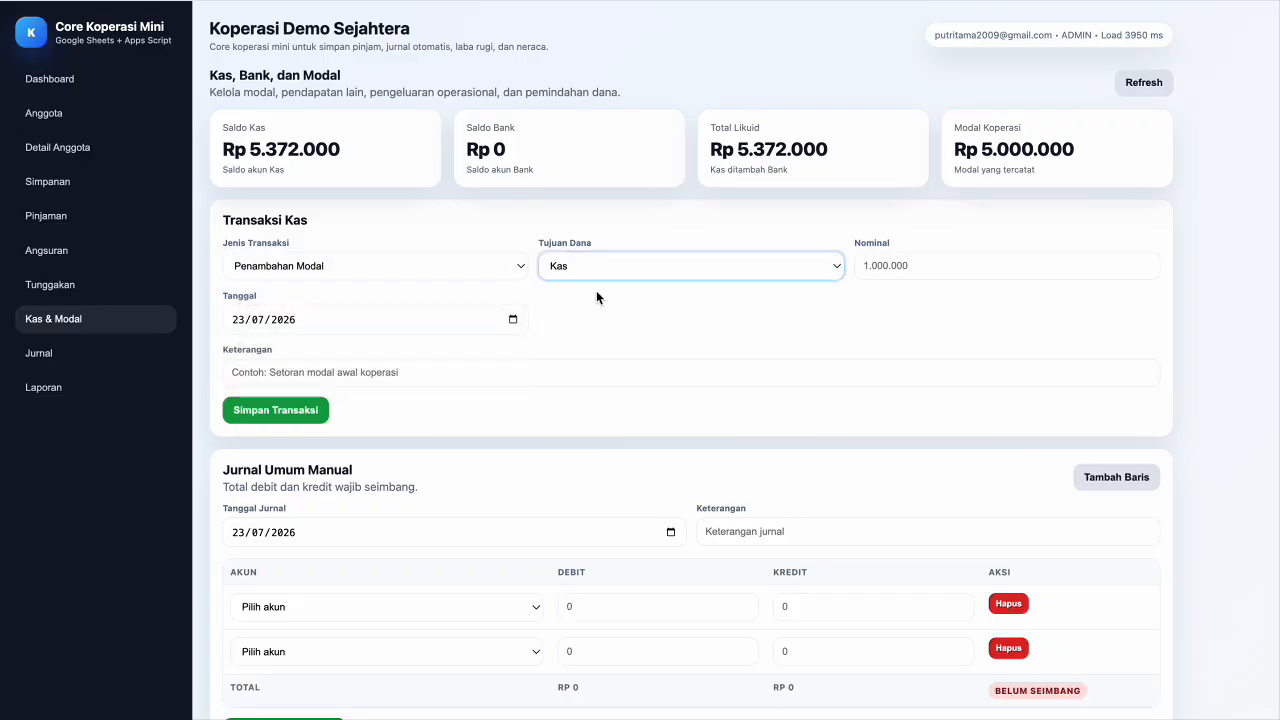
click(912, 266)
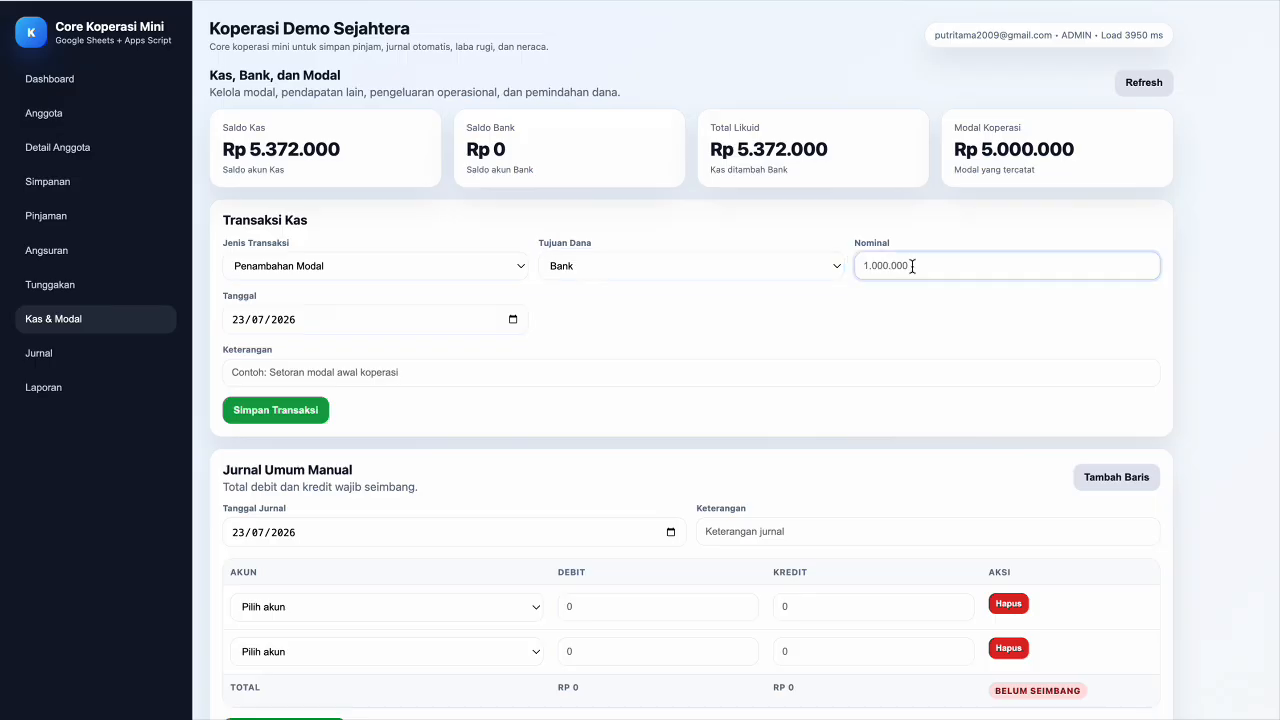
text(2000000)
- Describe the capital addition as "Penambahan modal pengembangan usaha" and save the transaction
click(397, 374)
text(P)
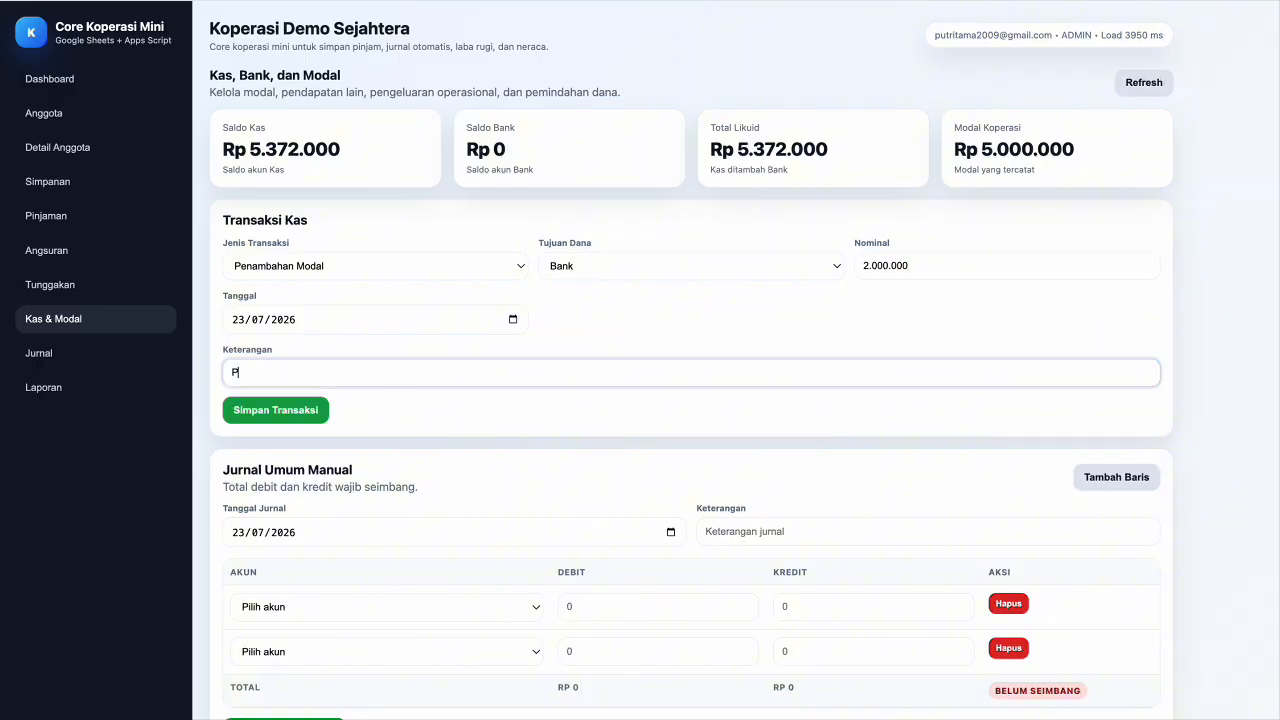
text(enambahan modal pengembangan usaha)
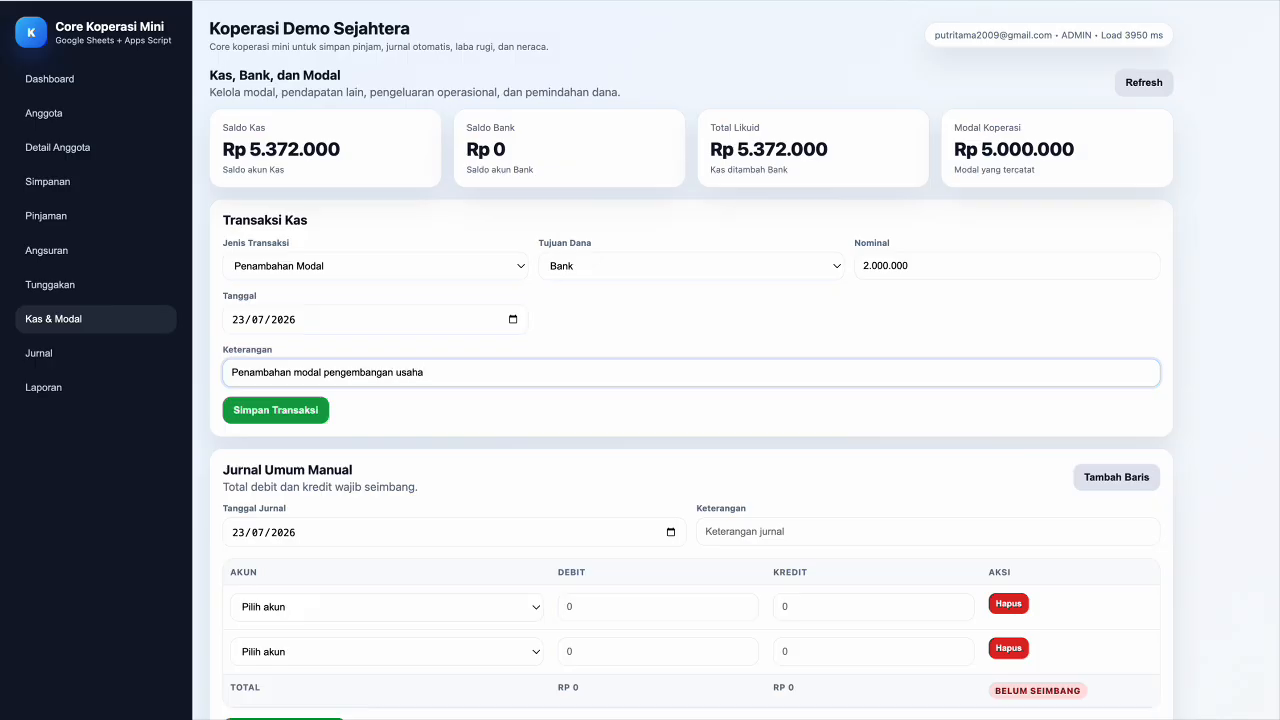
click(327, 412)
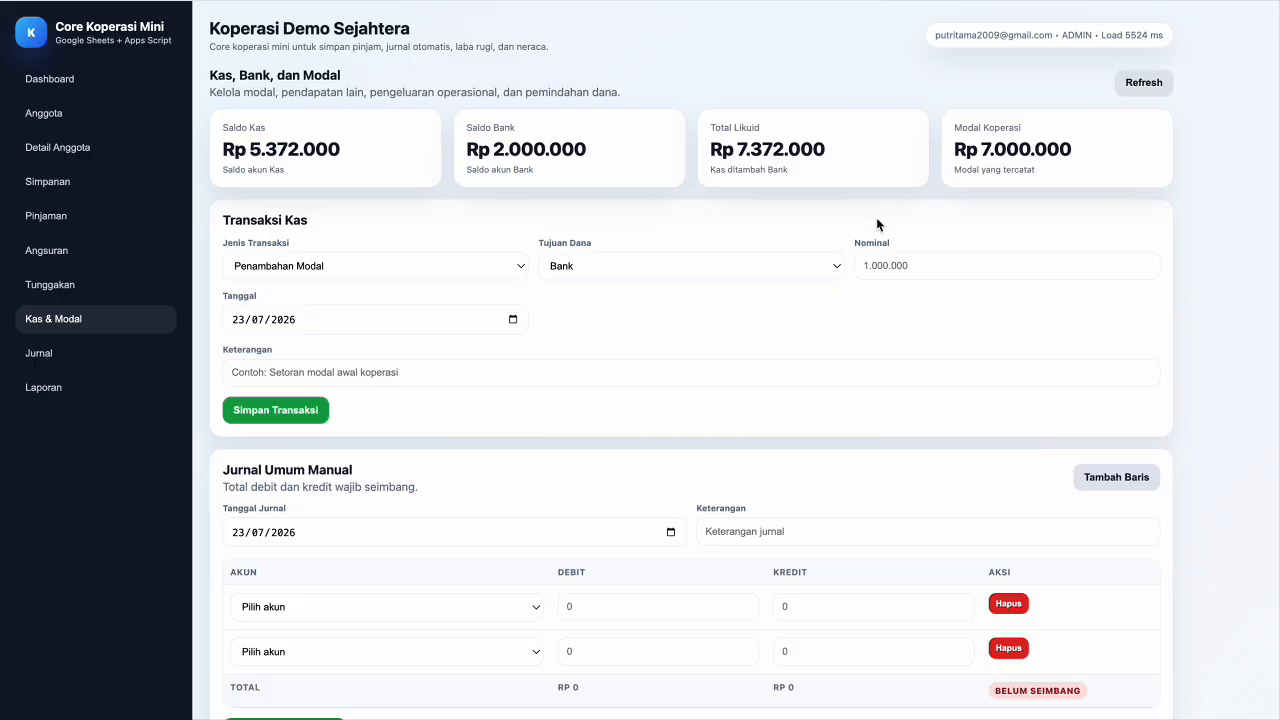
- Set up a Pengeluaran Operasional transaction with Kas as the fund source and 5100 - Beban Operasional as the contra account
scroll(1017, 276, down, 3)
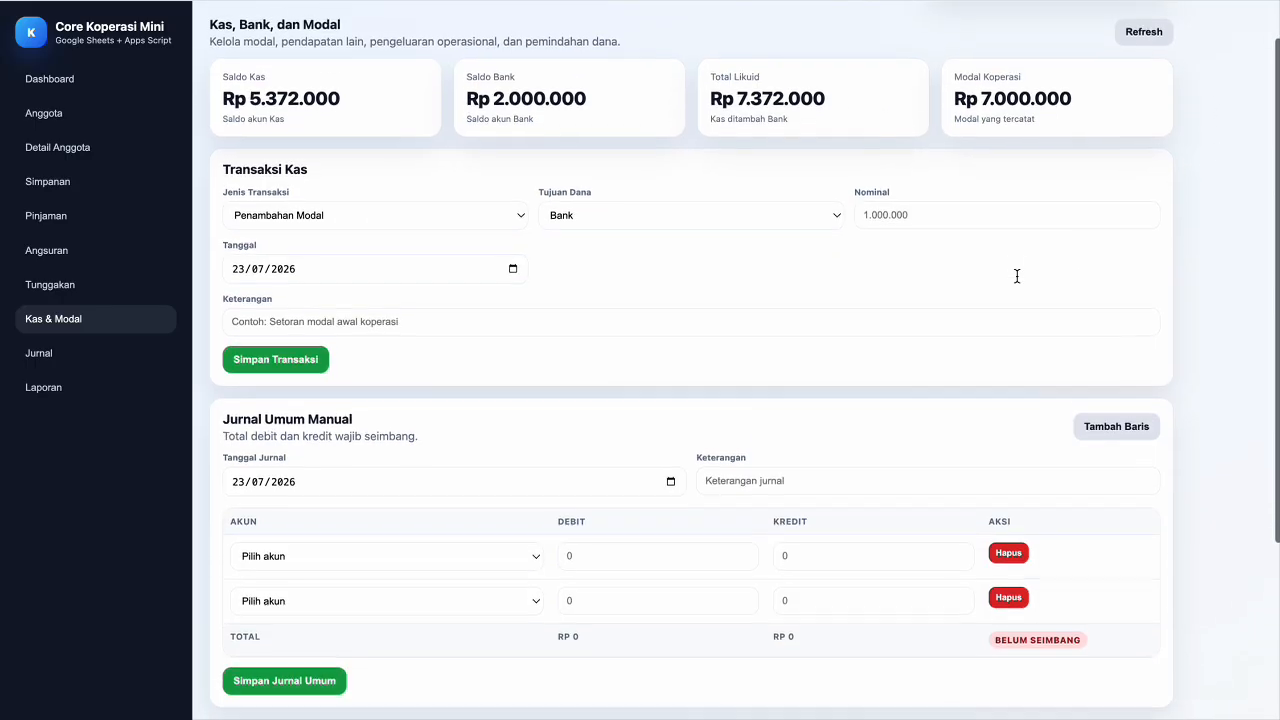
scroll(1017, 276, down, 3)
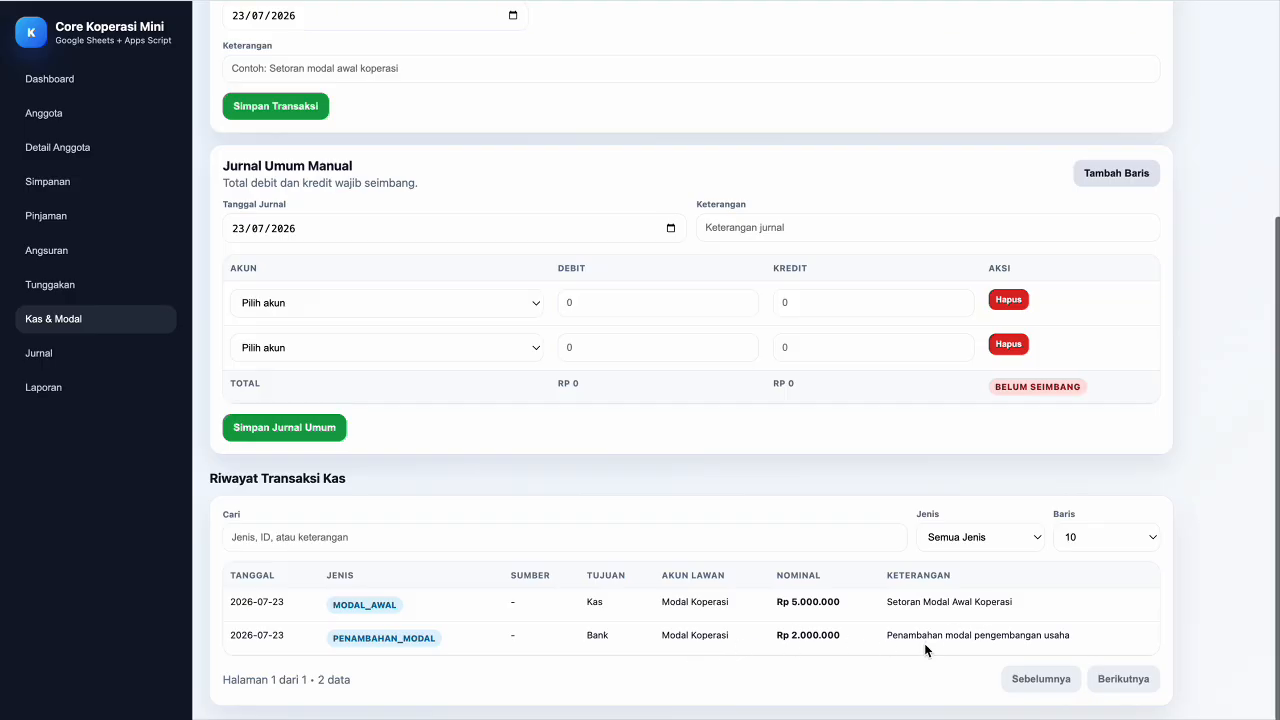
scroll(924, 643, up, 1)
scroll(676, 375, up, 5)
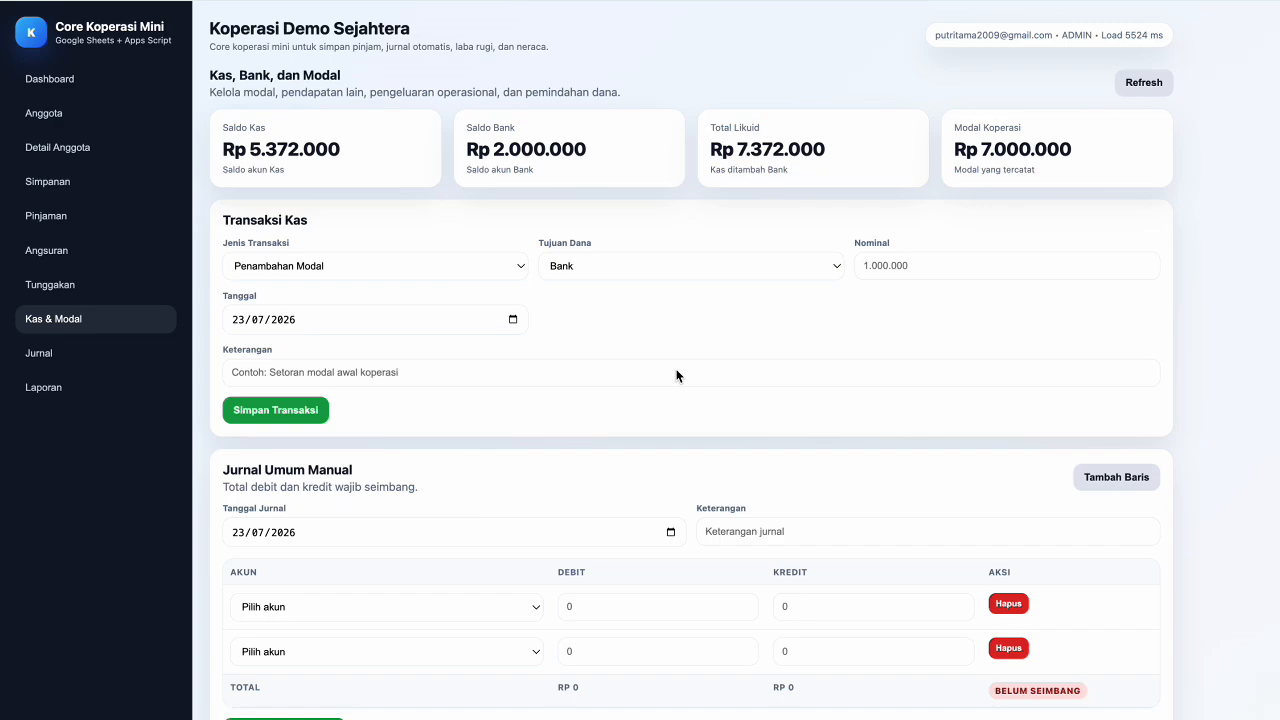
click(510, 270)
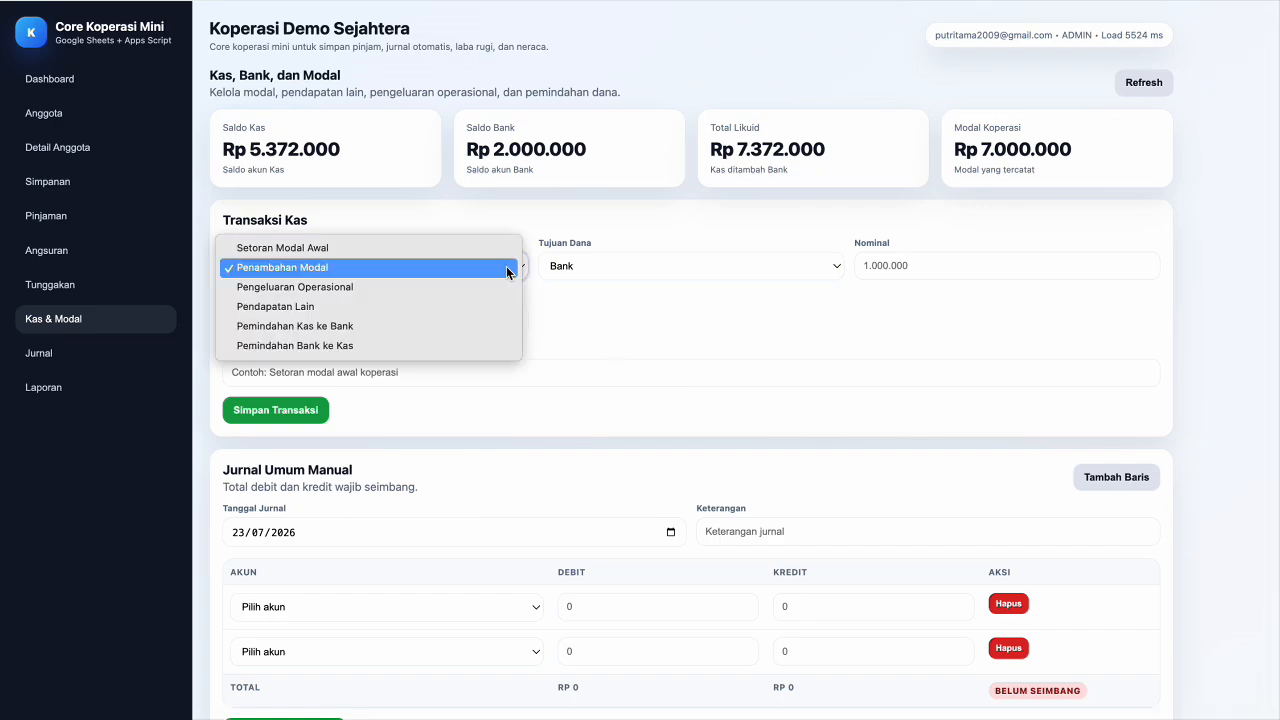
click(316, 288)
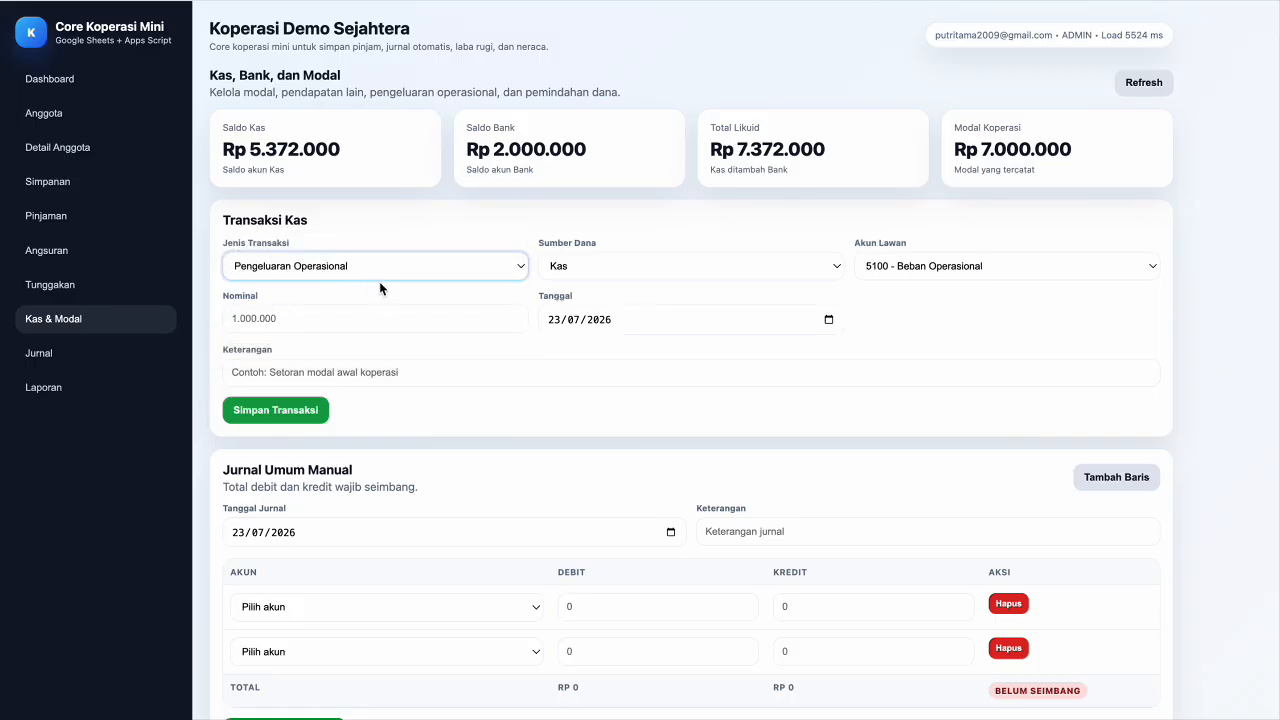
click(634, 273)
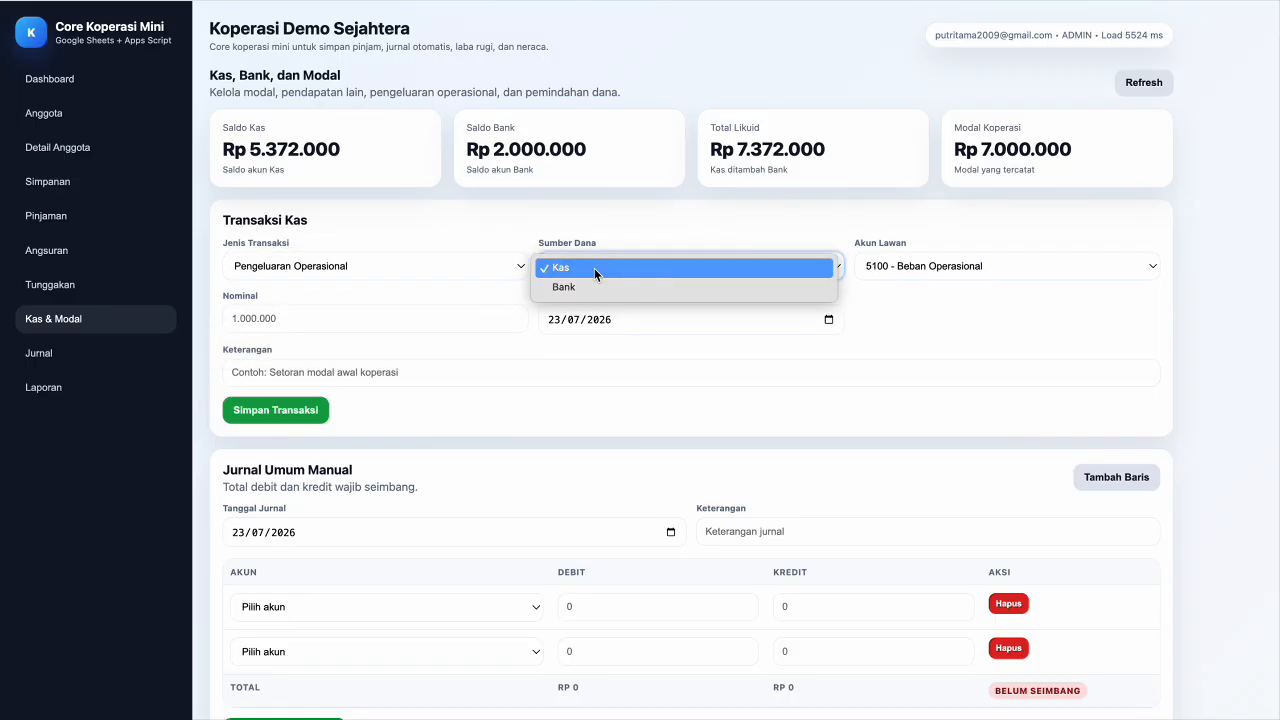
click(594, 268)
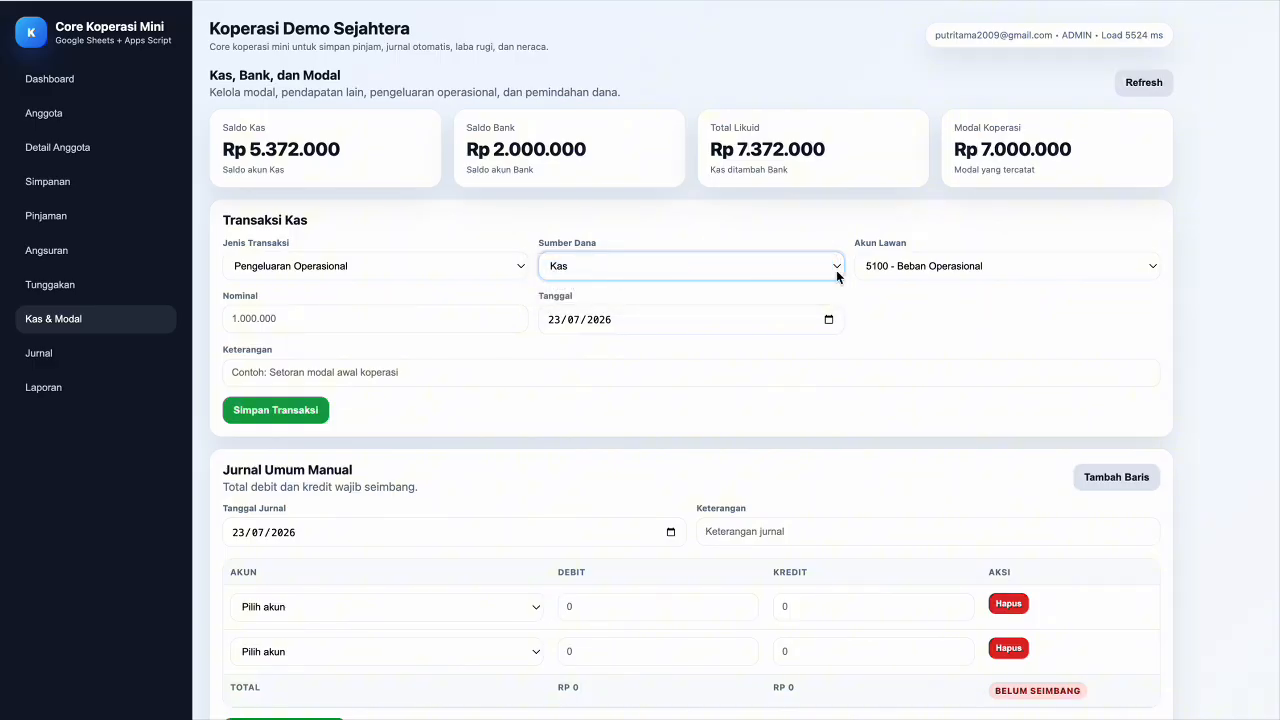
click(948, 273)
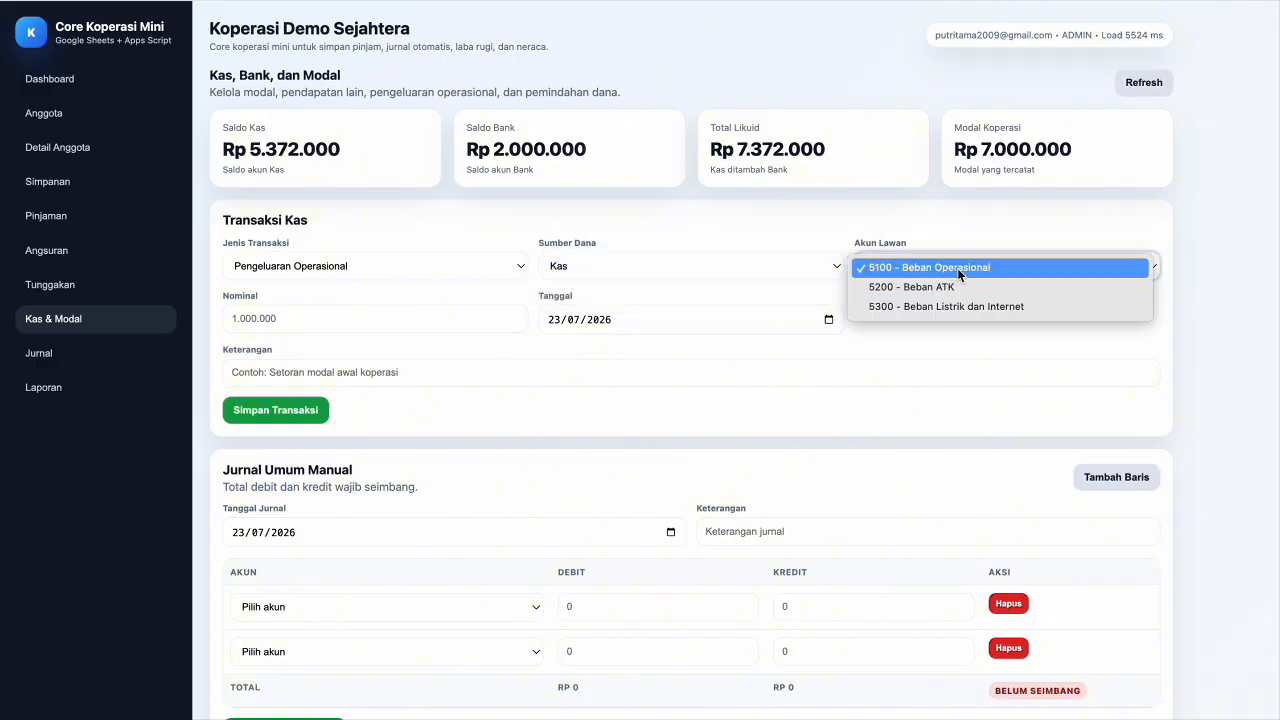
click(957, 268)
- Set the operational expense's amount to 250.000
click(405, 320)
text(2)
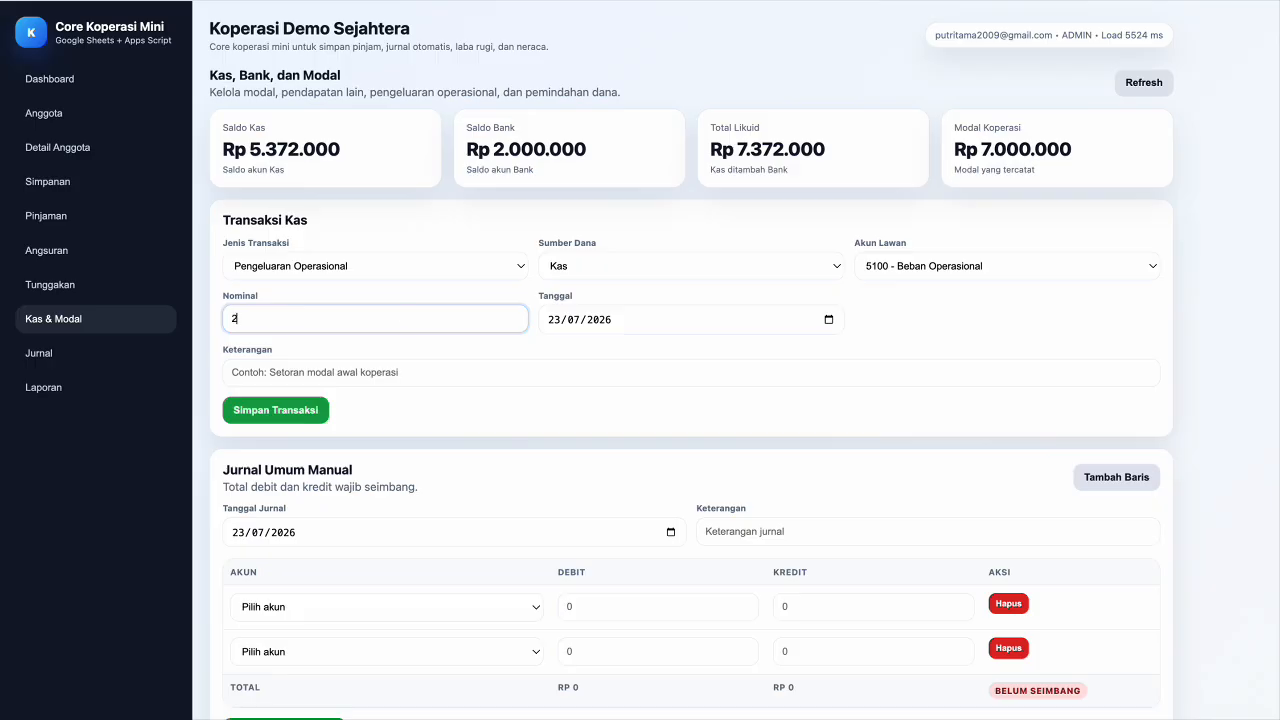
text(50.000)
- Describe the operational expense as "Pembelian perlengkapan kantor" and save the transaction
click(389, 375)
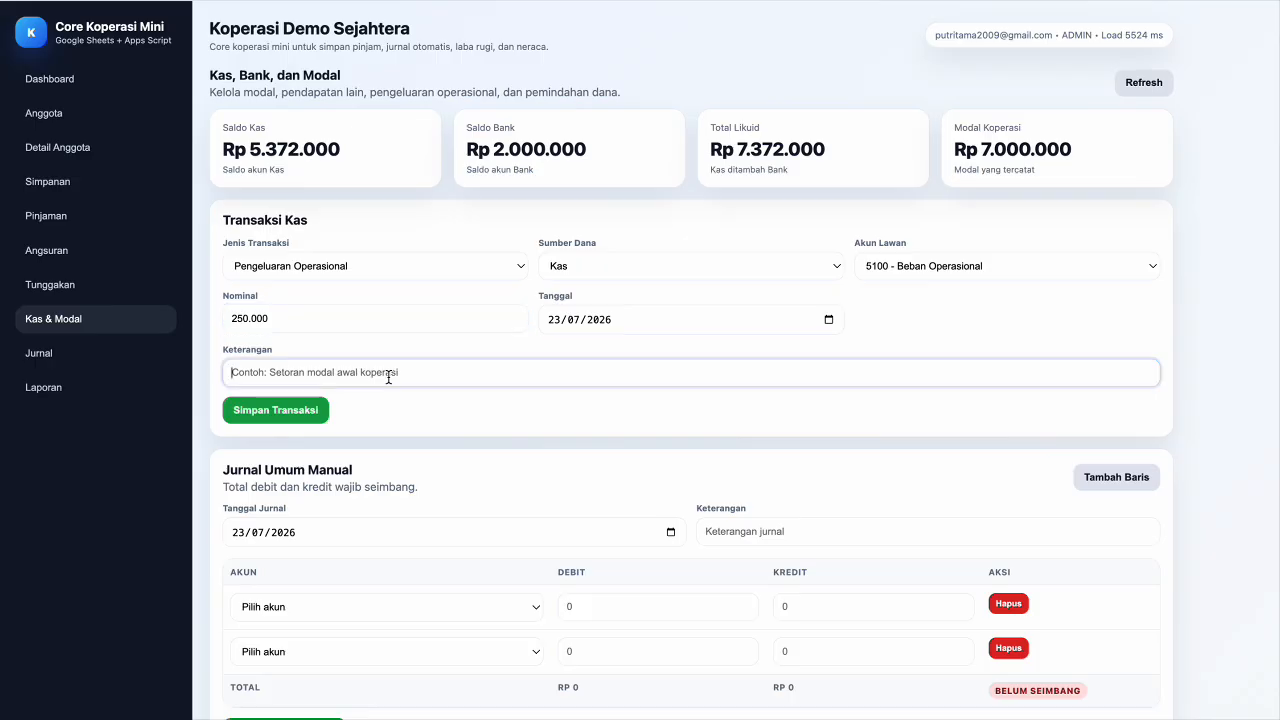
text(Pembelian perlengkapan Ikan)
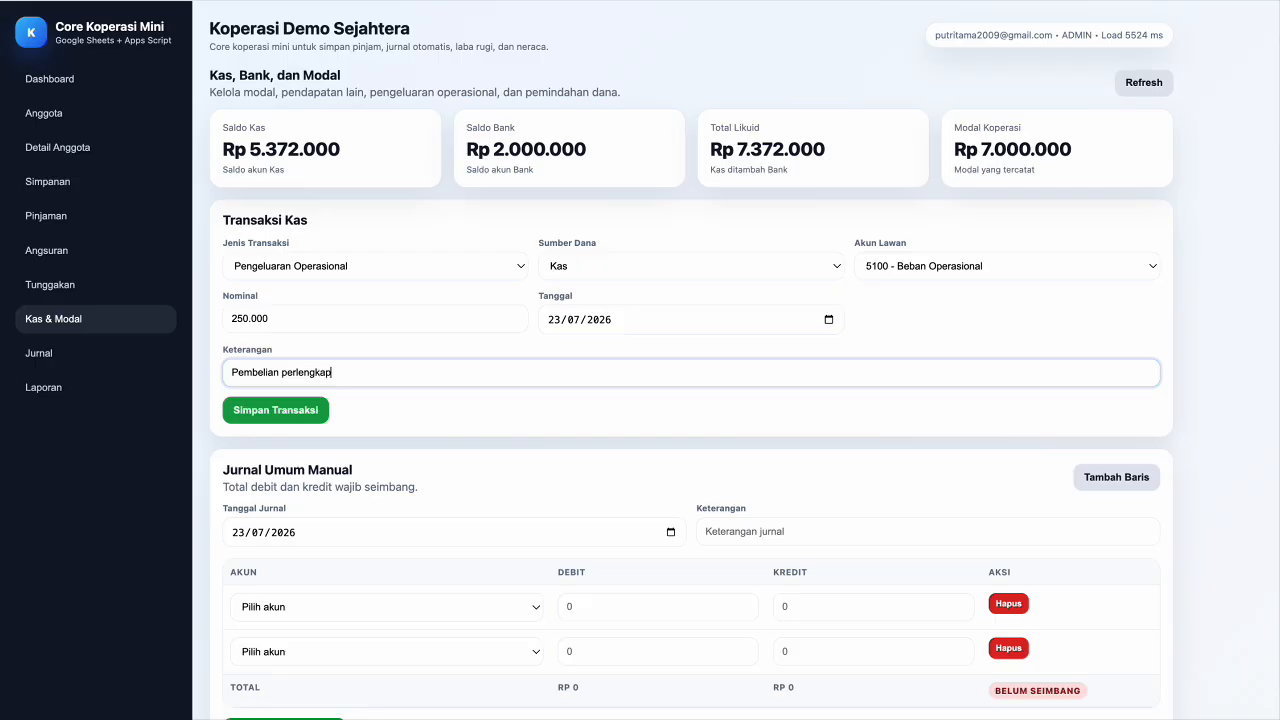
key(BackSpace)
key(BackSpace)
text(kantor)
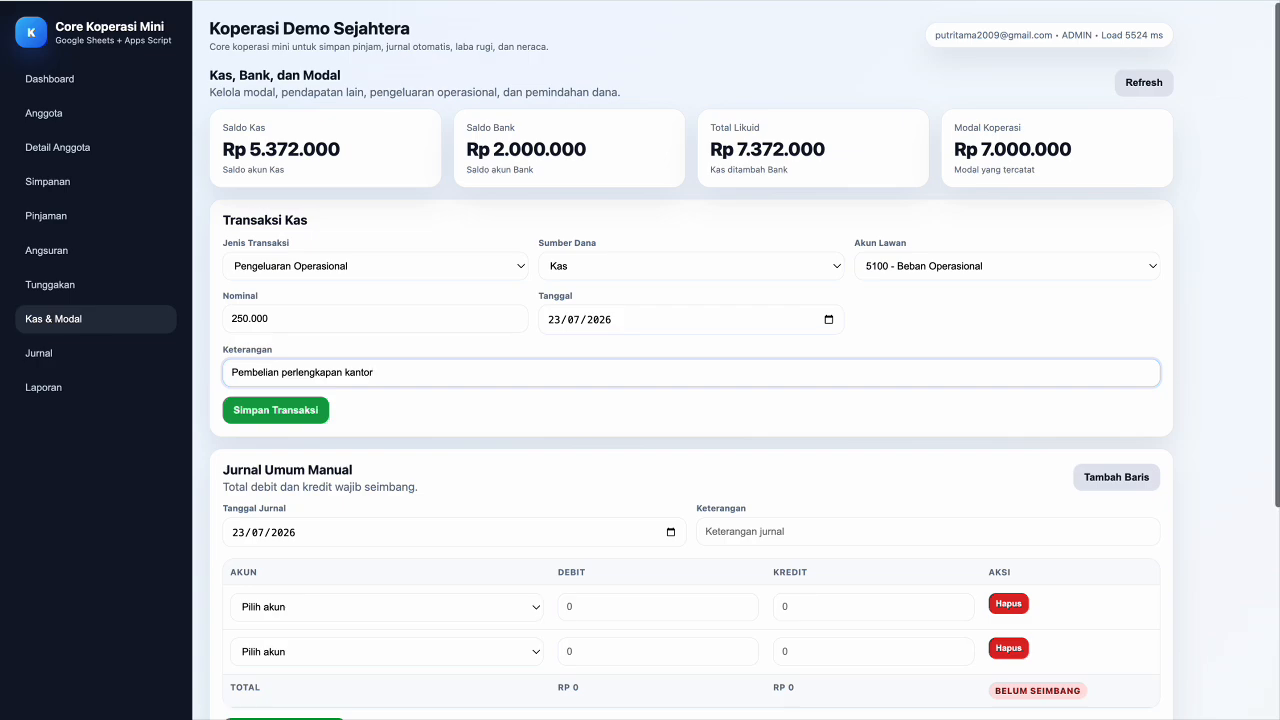
scroll(690, 400, down, 1)
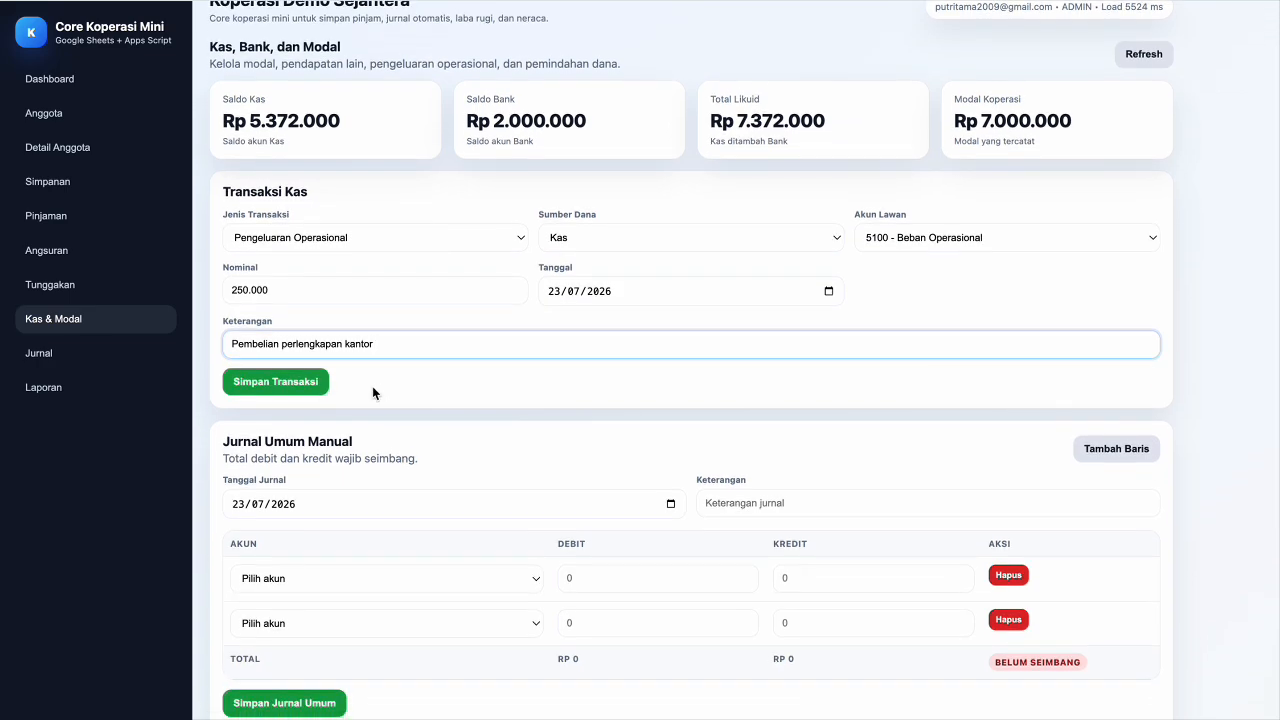
click(308, 385)
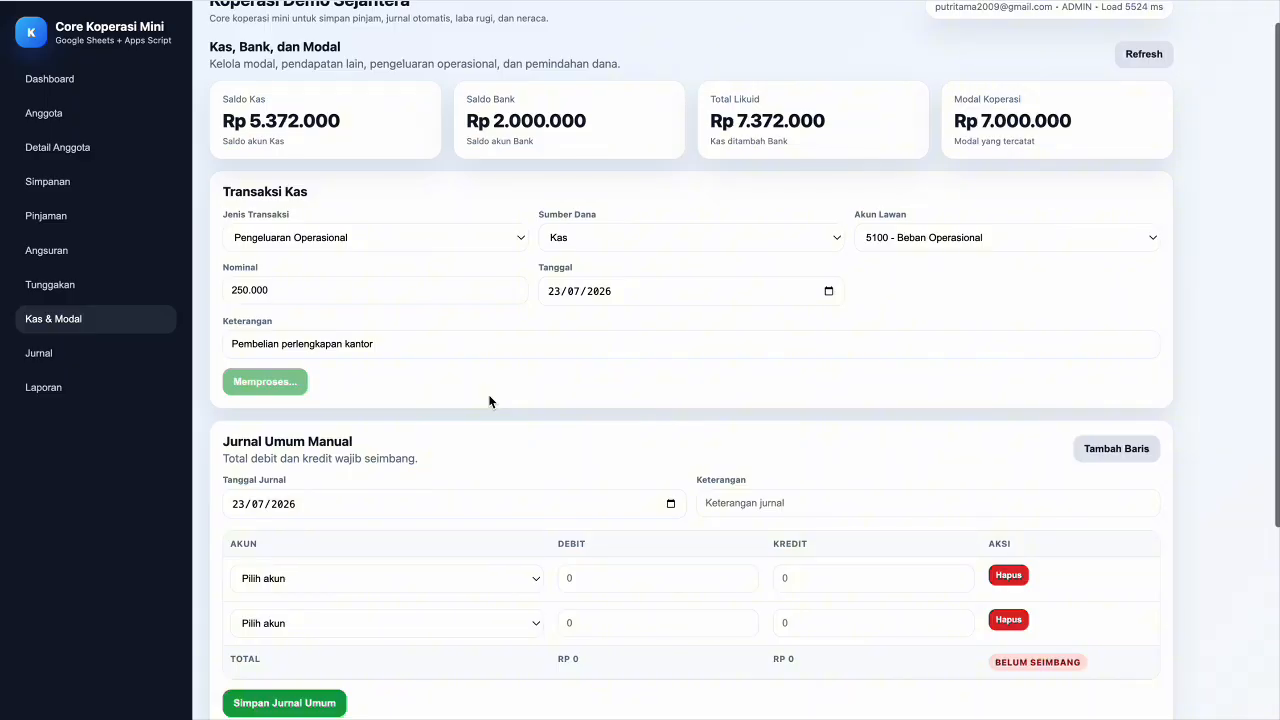
- Review the cash and bank balances and the saved operational expense in the Riwayat Transaksi Kas table
scroll(490, 402, down, 1)
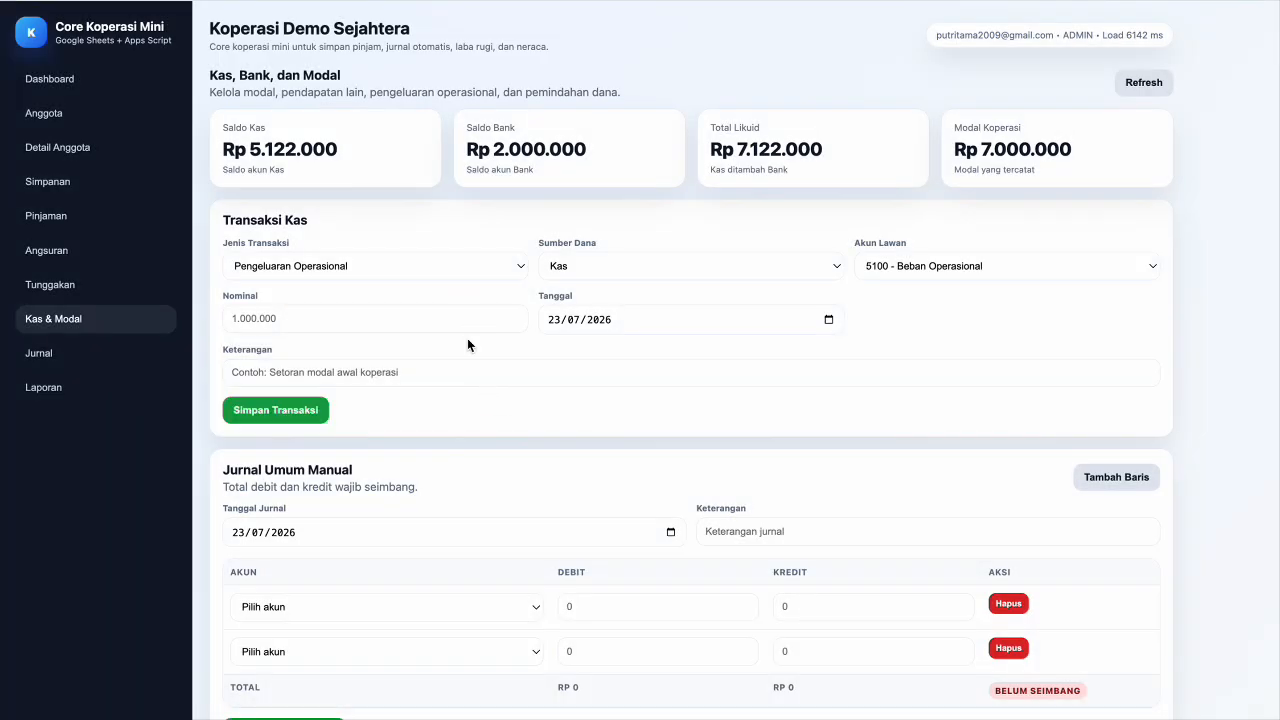
scroll(467, 340, down, 1)
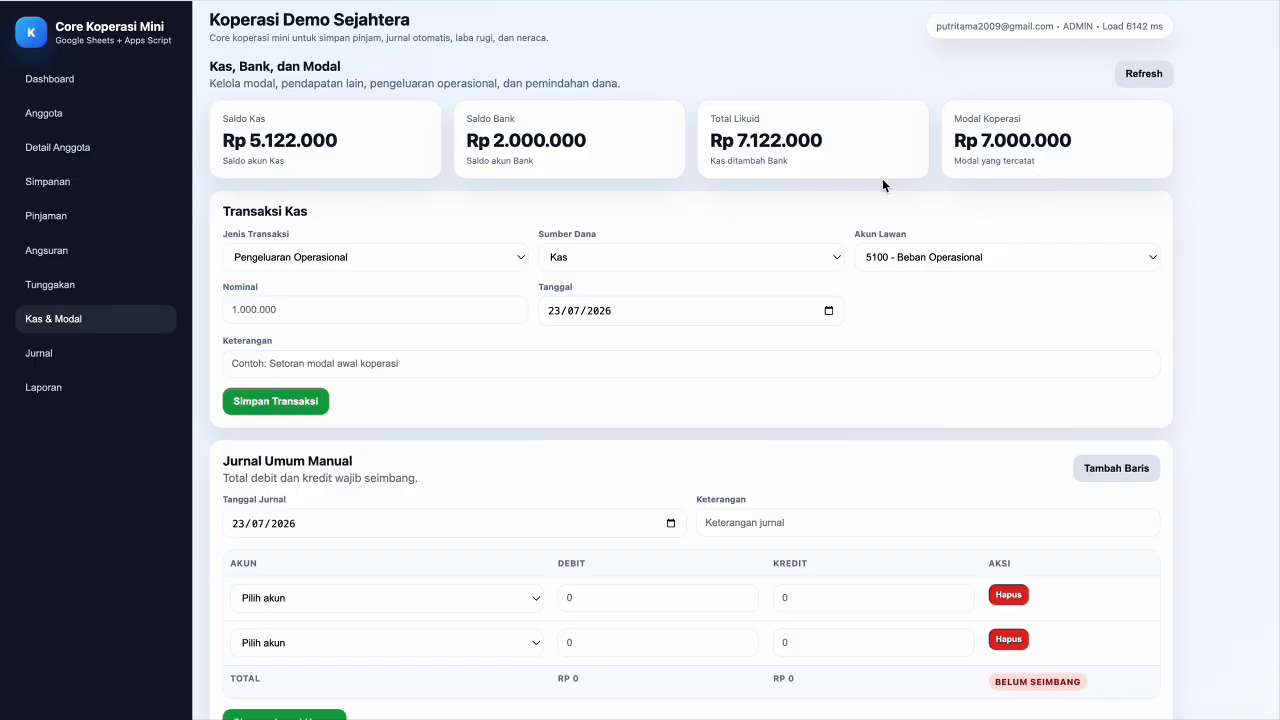
scroll(737, 312, down, 3)
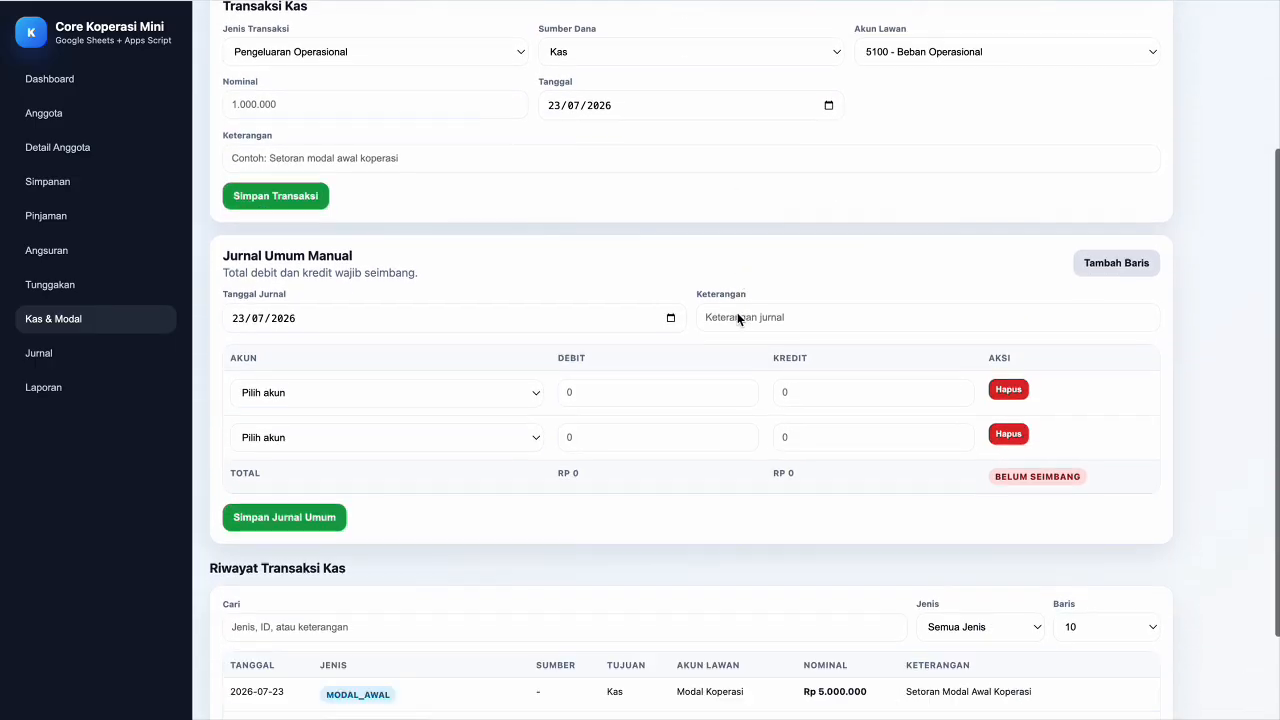
scroll(737, 312, down, 1)
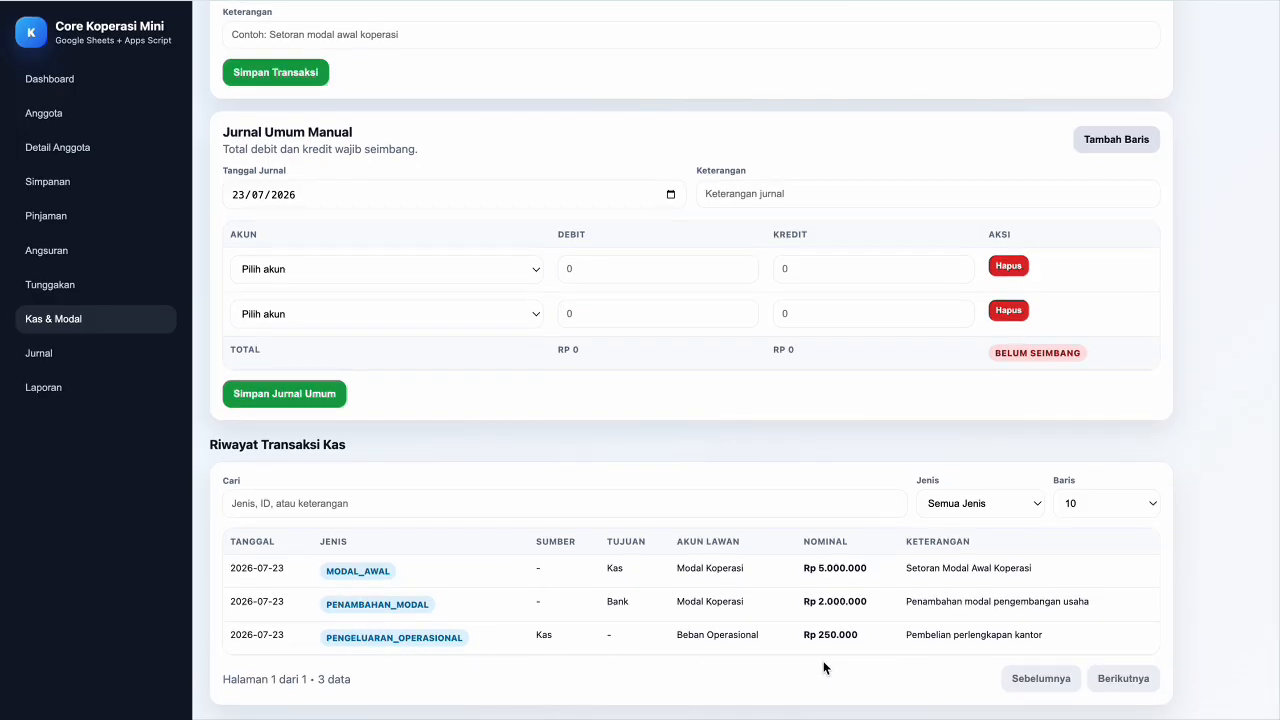
scroll(825, 668, up, 3)
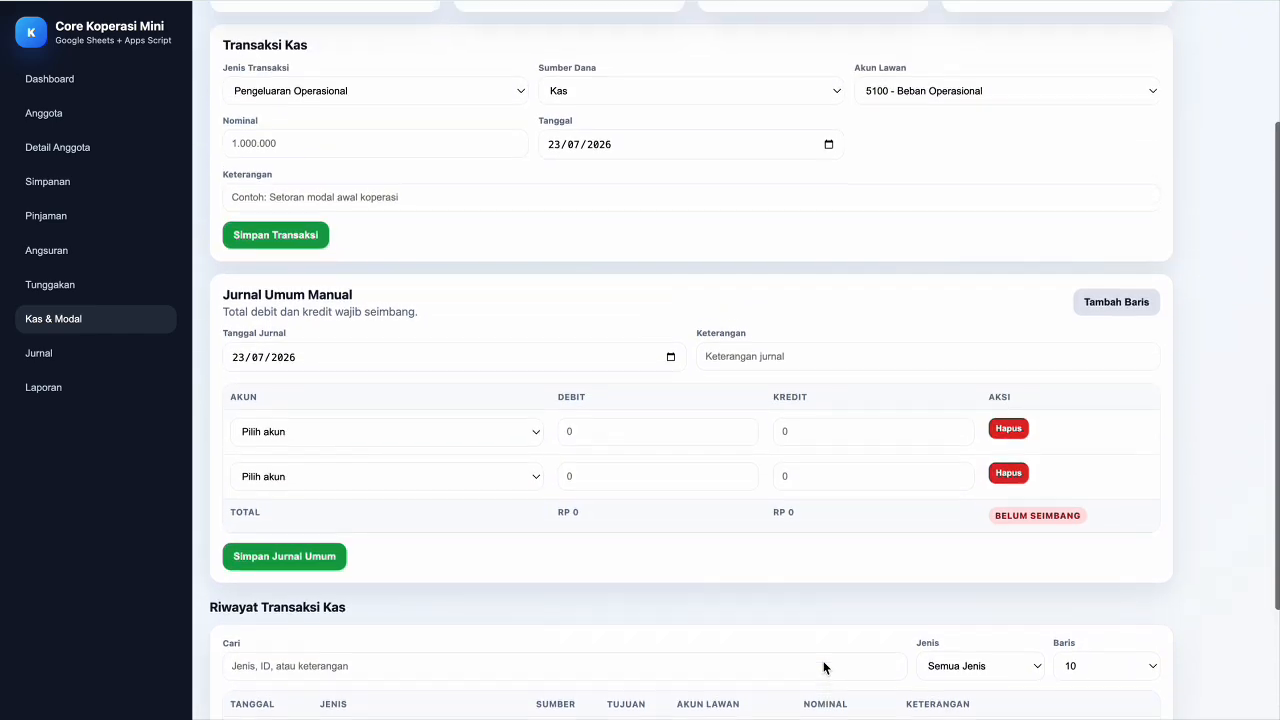
scroll(823, 661, up, 3)
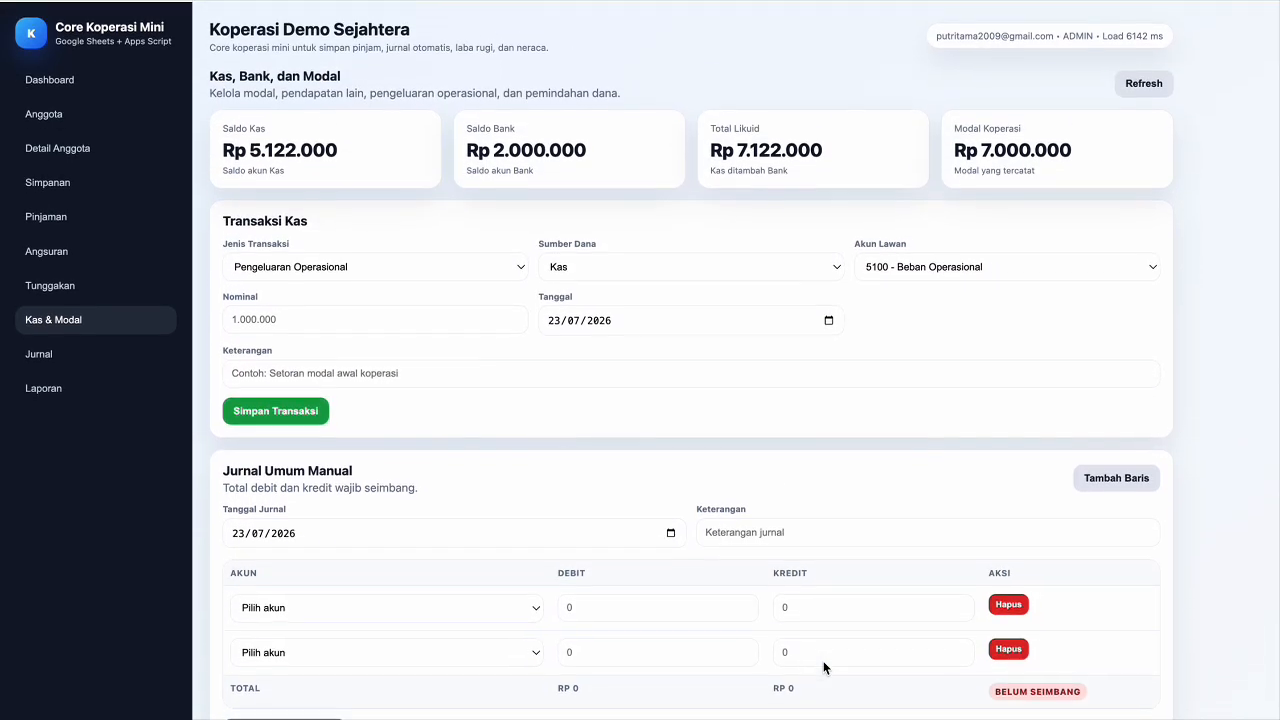
- Set up a Pengeluaran Operasional transaction of 100.000.000 from Kas with 5100 - Beban Operasional as the contra account
click(528, 266)
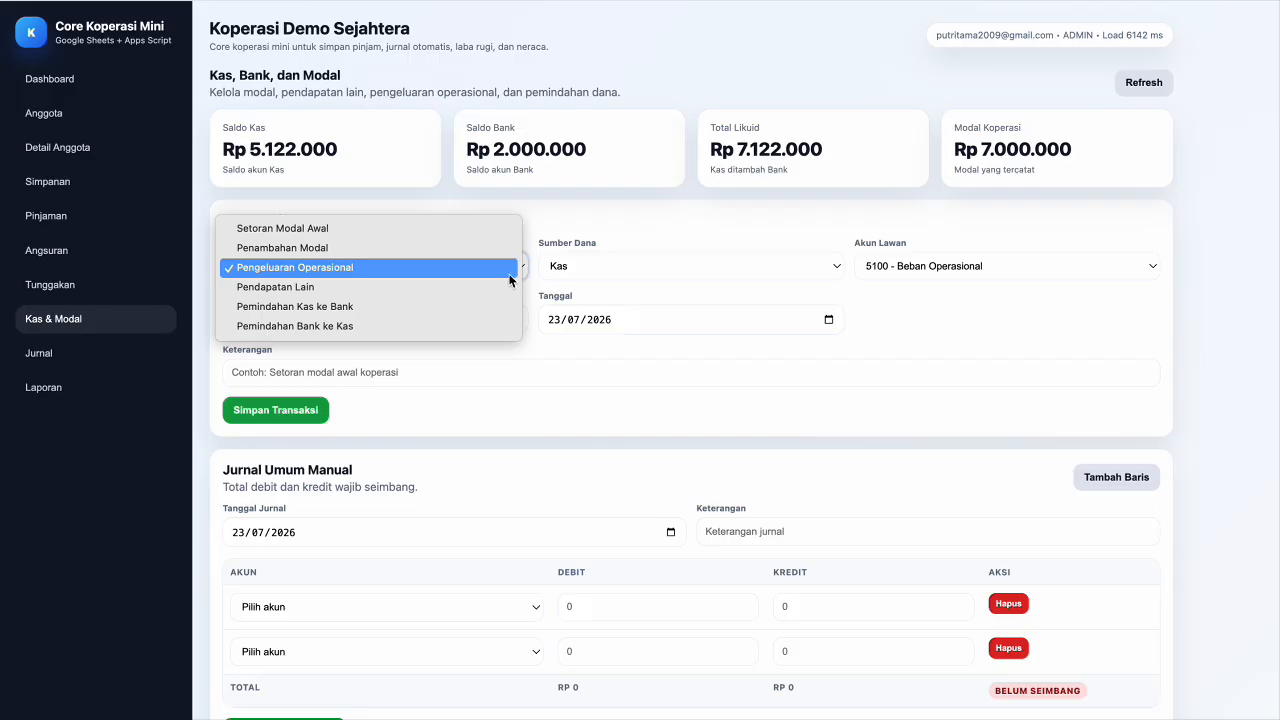
click(504, 275)
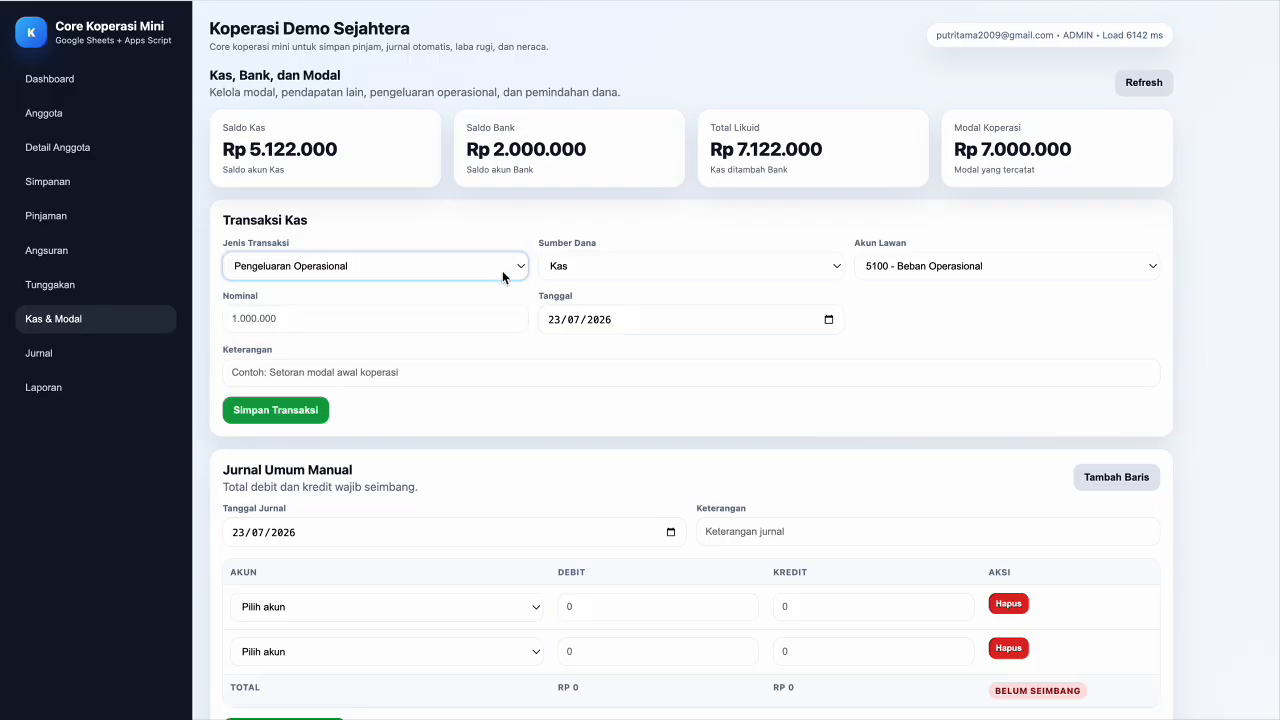
click(776, 281)
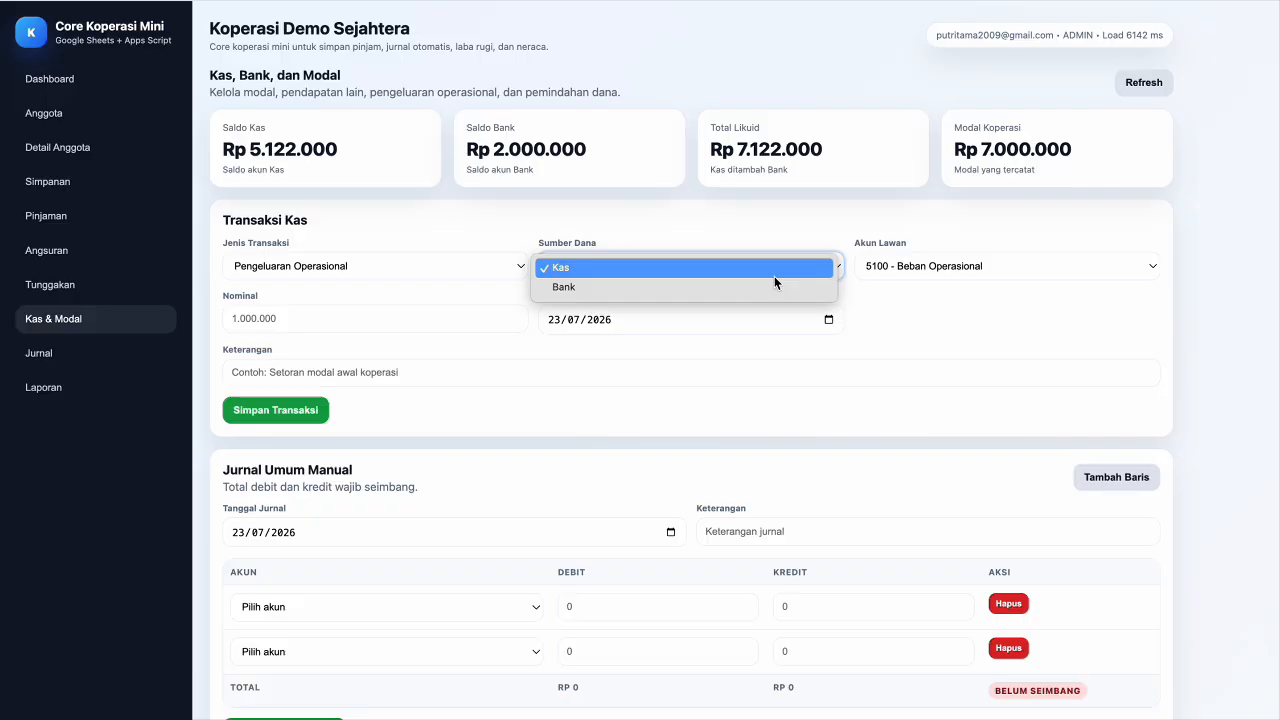
click(774, 276)
click(892, 266)
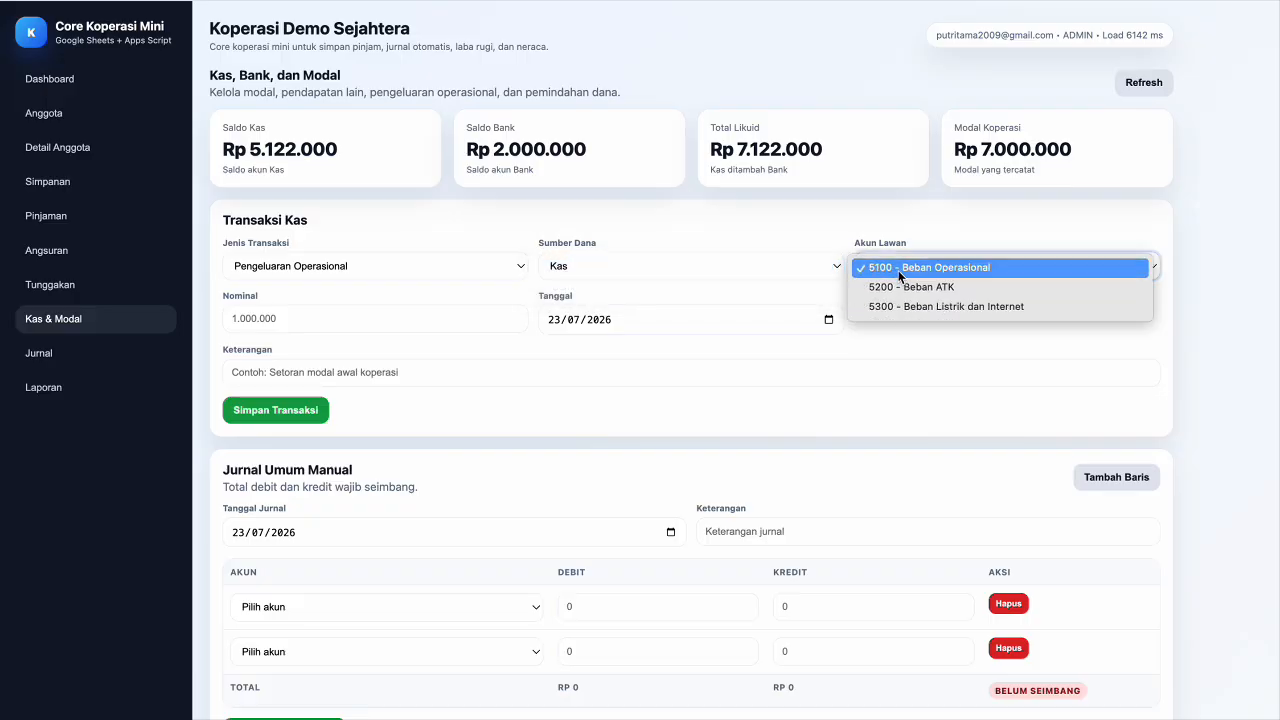
click(898, 268)
click(454, 318)
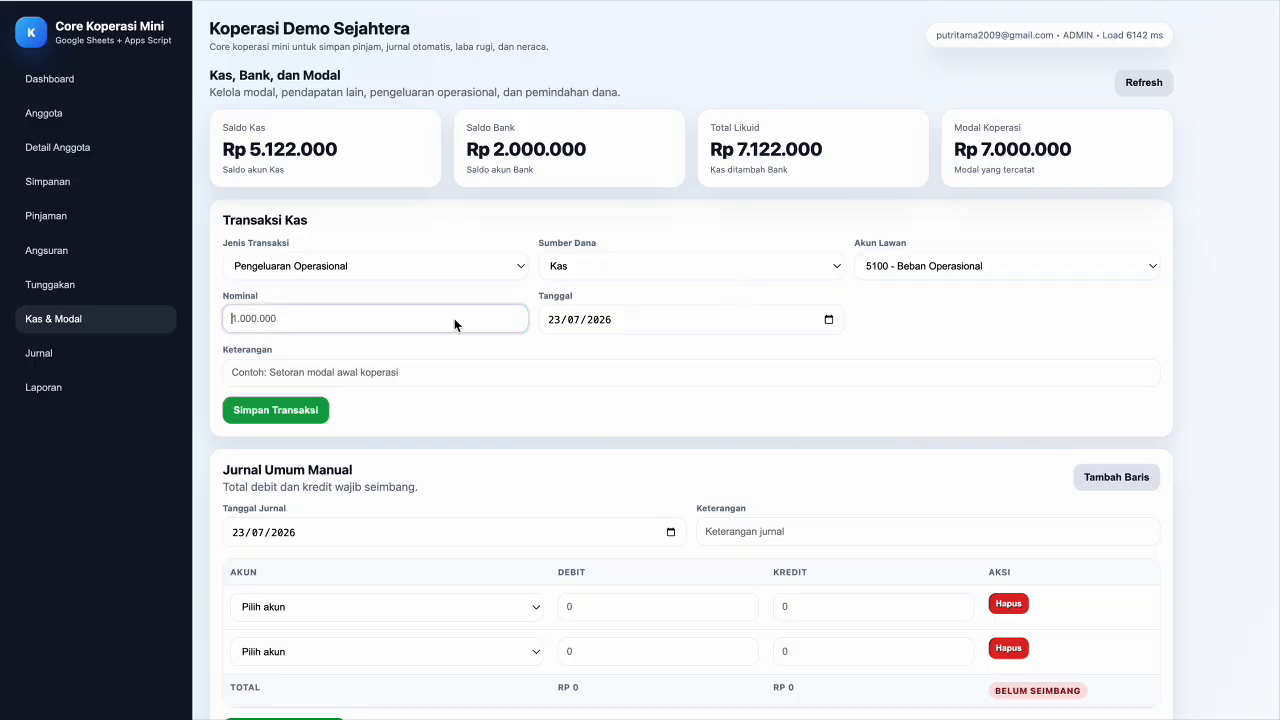
text(100.000.000)
- Describe the oversized expense as "Uji Coba Transaksi" and try to save it
click(408, 371)
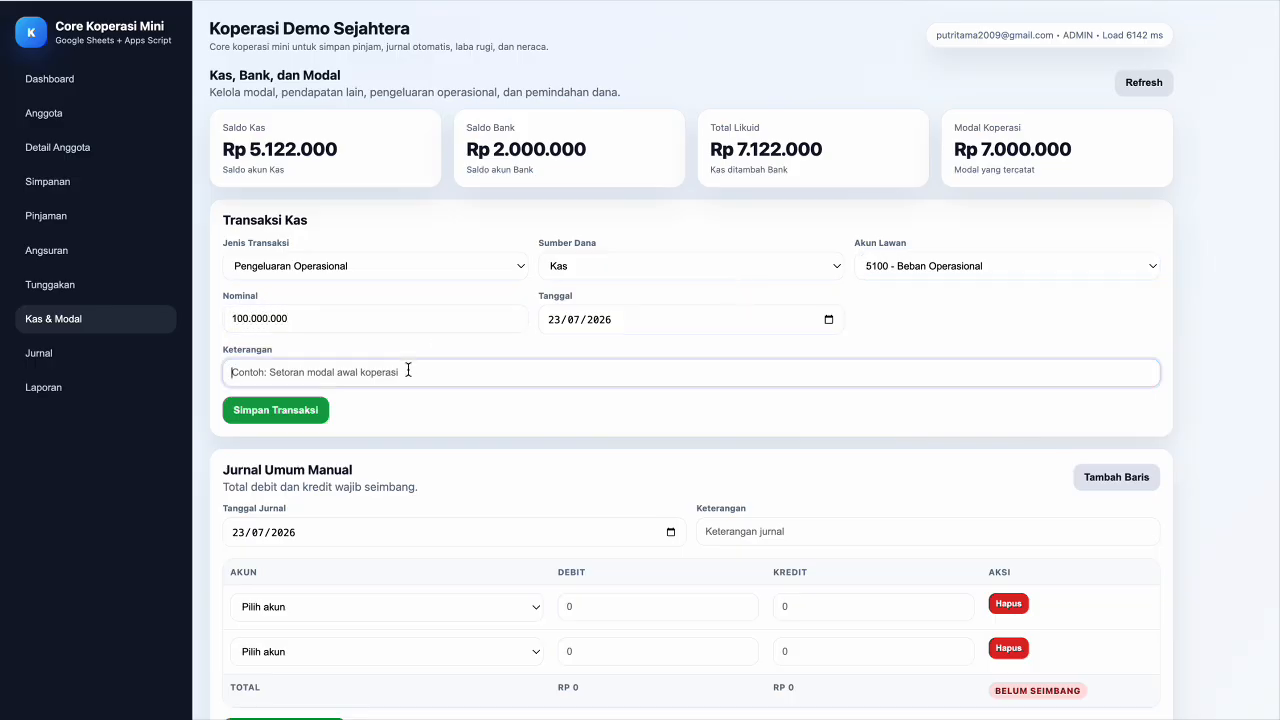
text(Uji COba)
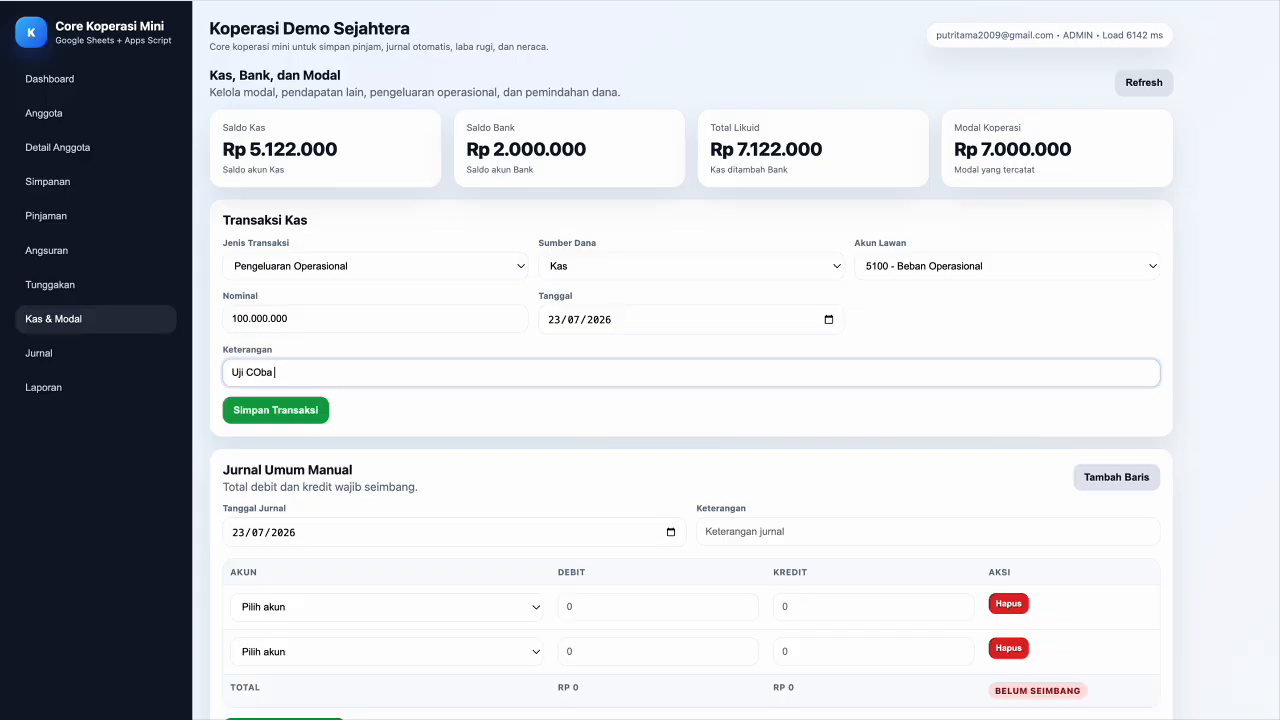
key(BackSpace)
key(BackSpace)
key(BackSpace)
text(oba Transaksi)
click(298, 411)
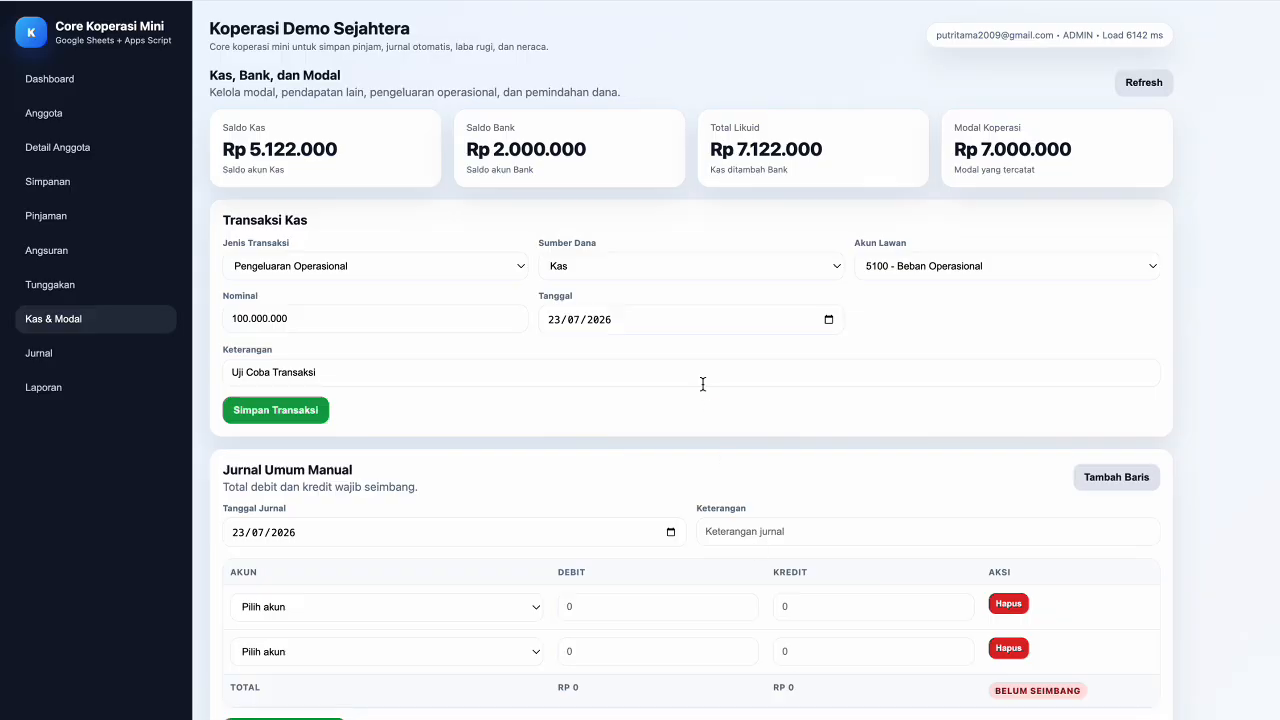
- Set up a Pendapatan Lain transaction of 300.000 with Kas as the fund destination and 4400 - Pendapatan Lain as the contra account
click(510, 267)
click(498, 284)
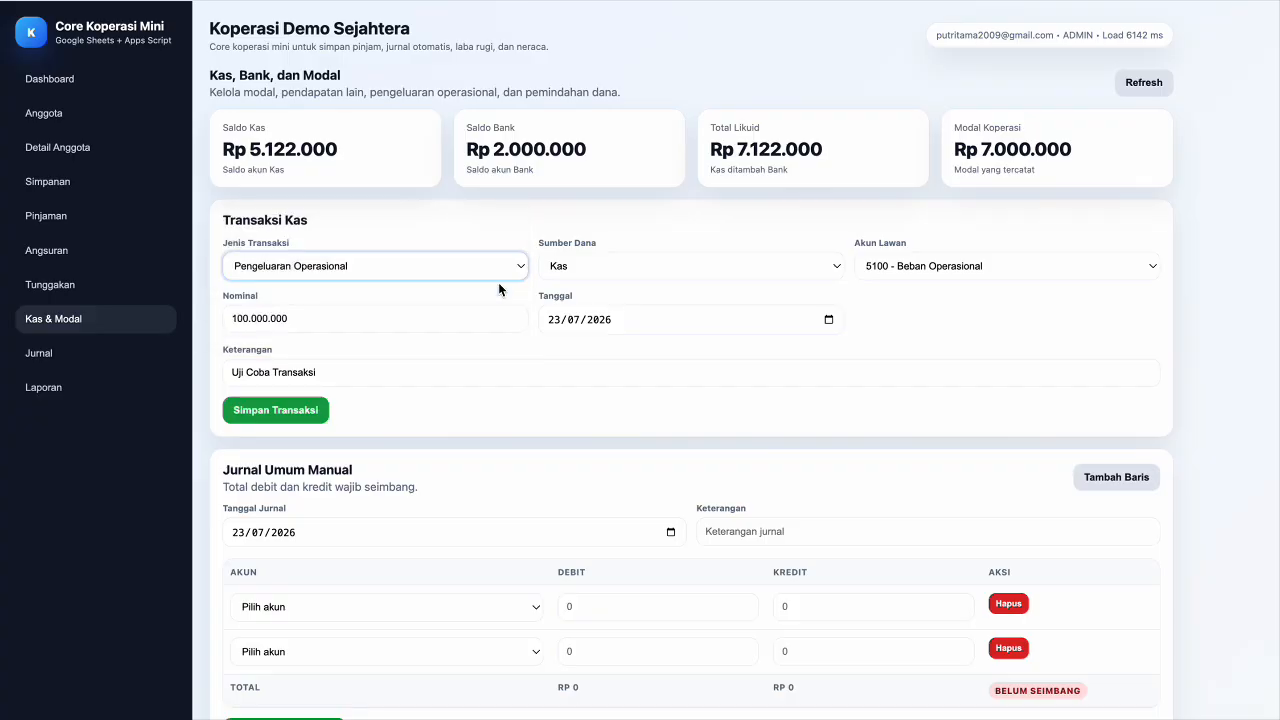
click(588, 265)
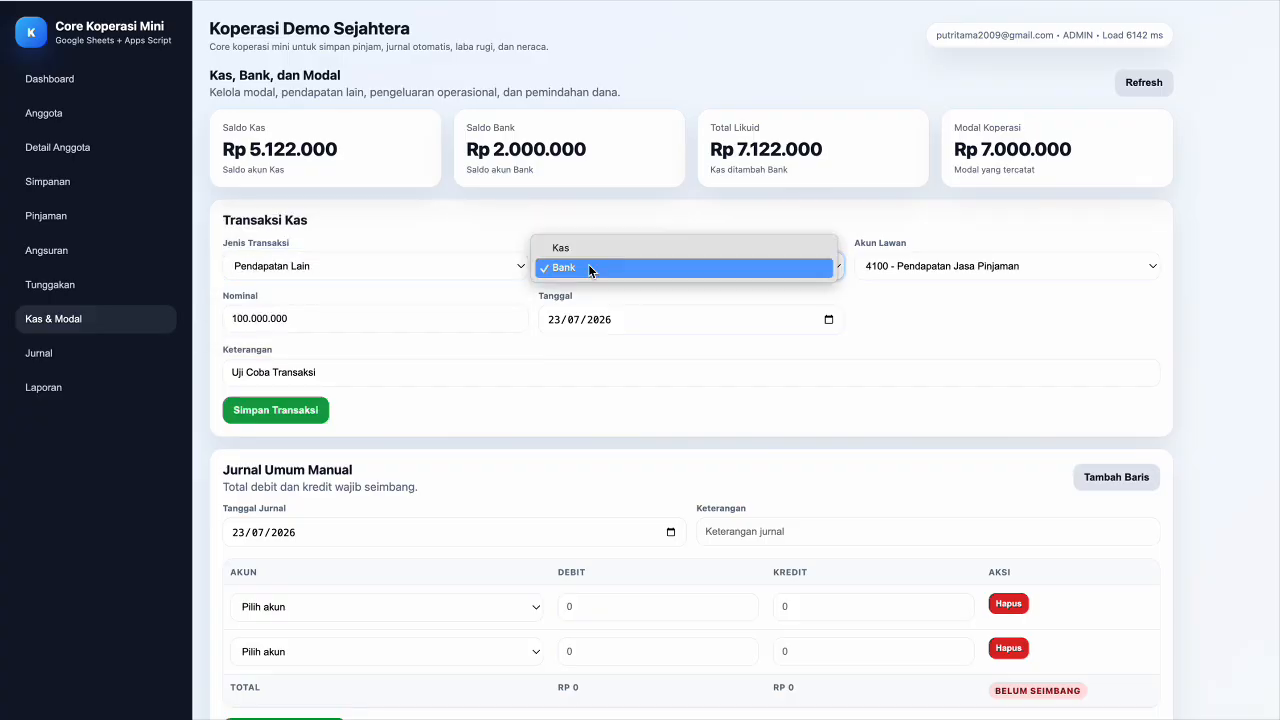
click(587, 250)
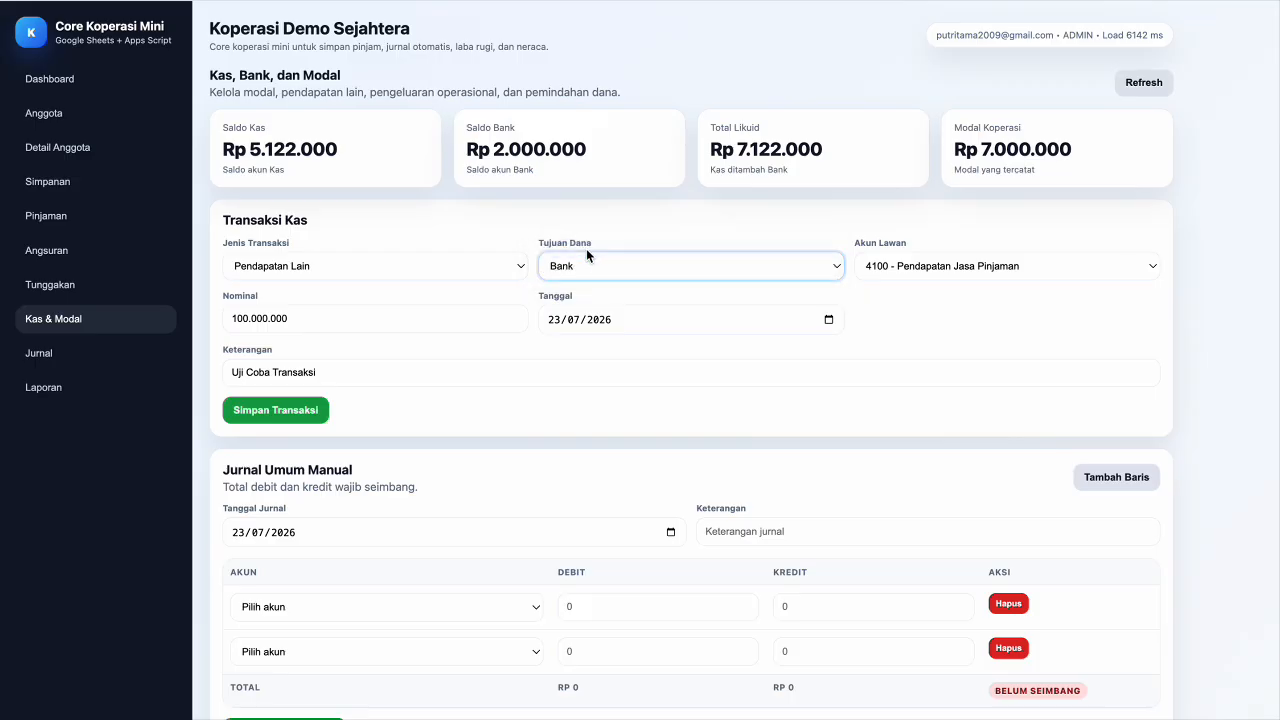
click(925, 268)
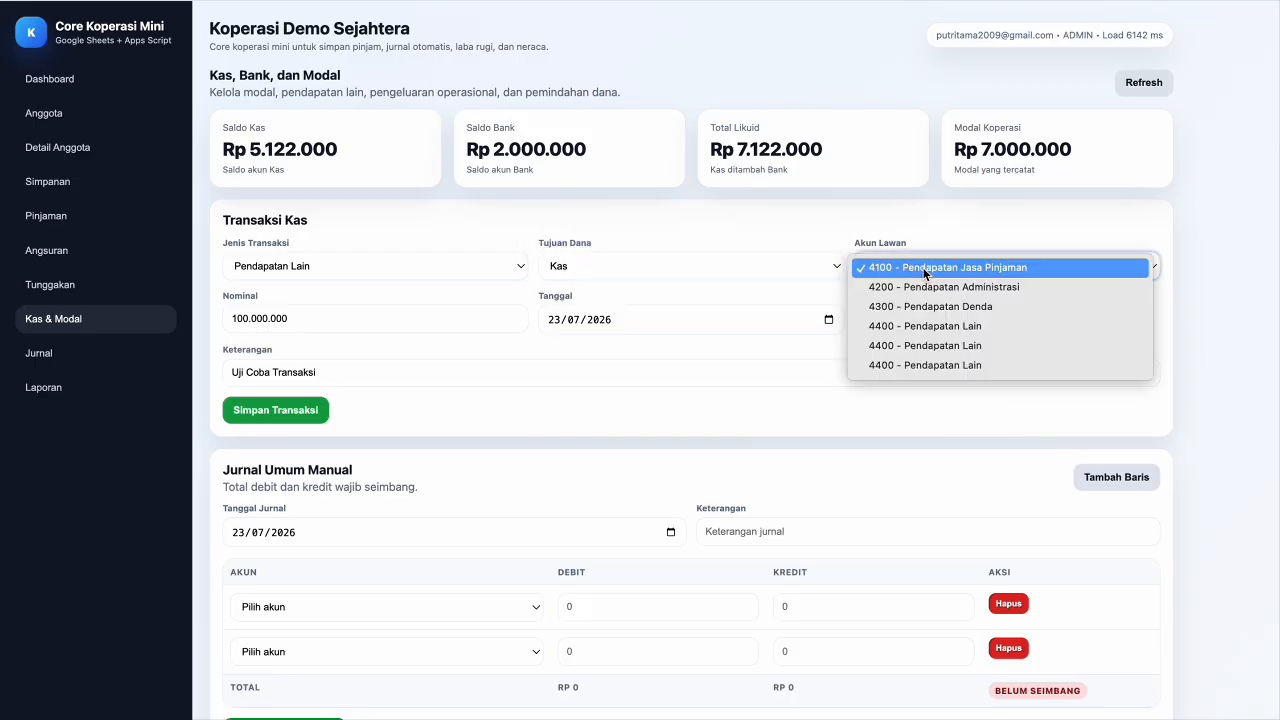
click(925, 327)
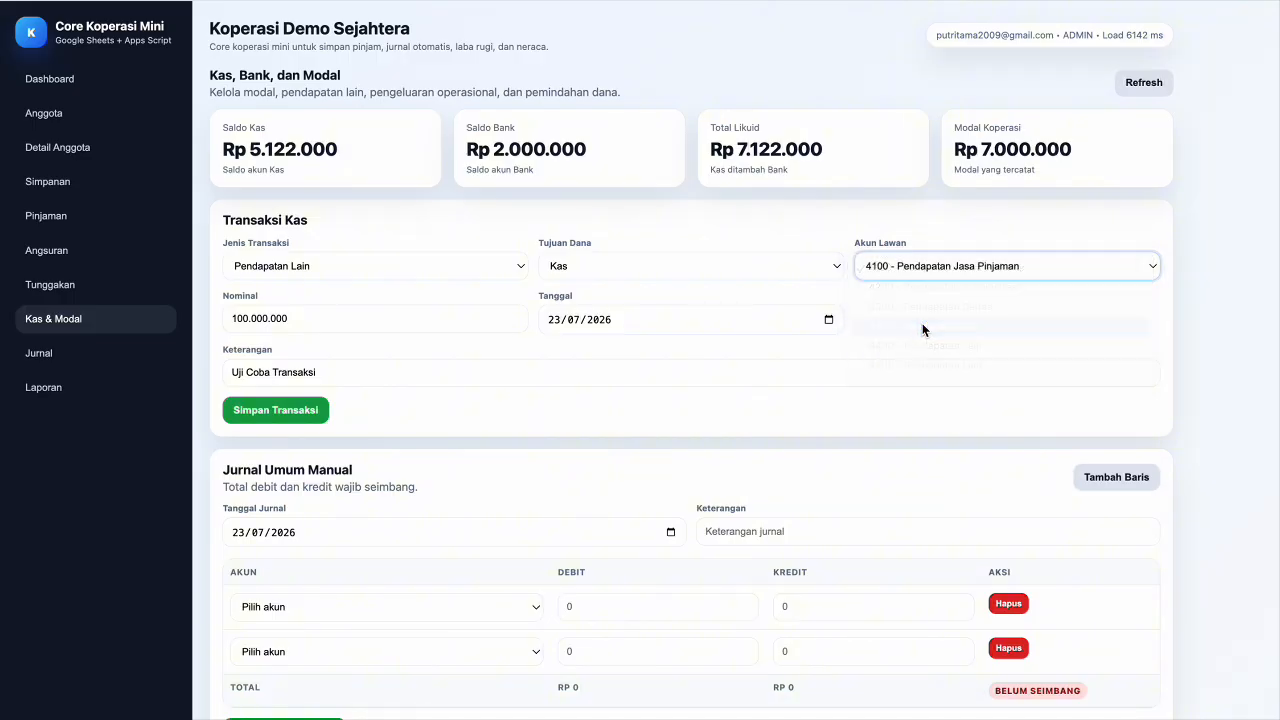
click(475, 313)
key(ctrl+a)
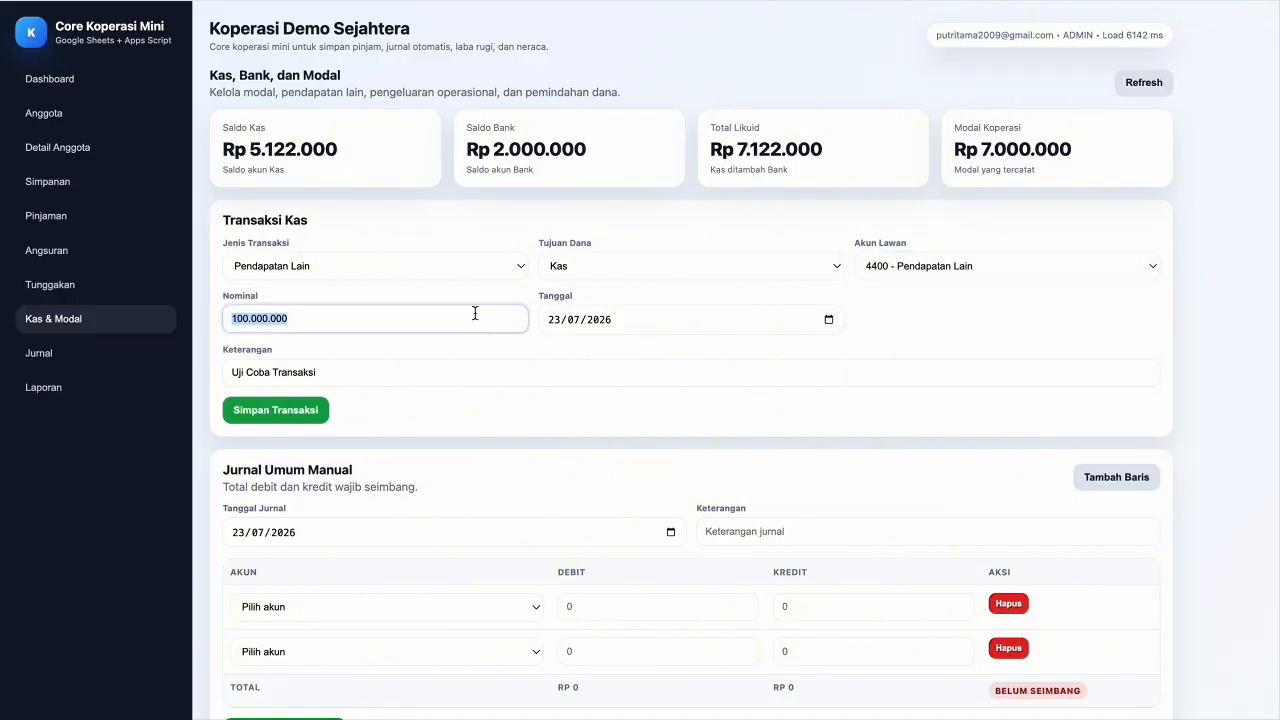
text(300000)
- Replace the description with "Pendapatan sewa perlengkapan koperasi" and save the other-income transaction
click(472, 369)
key(ctrl+a)
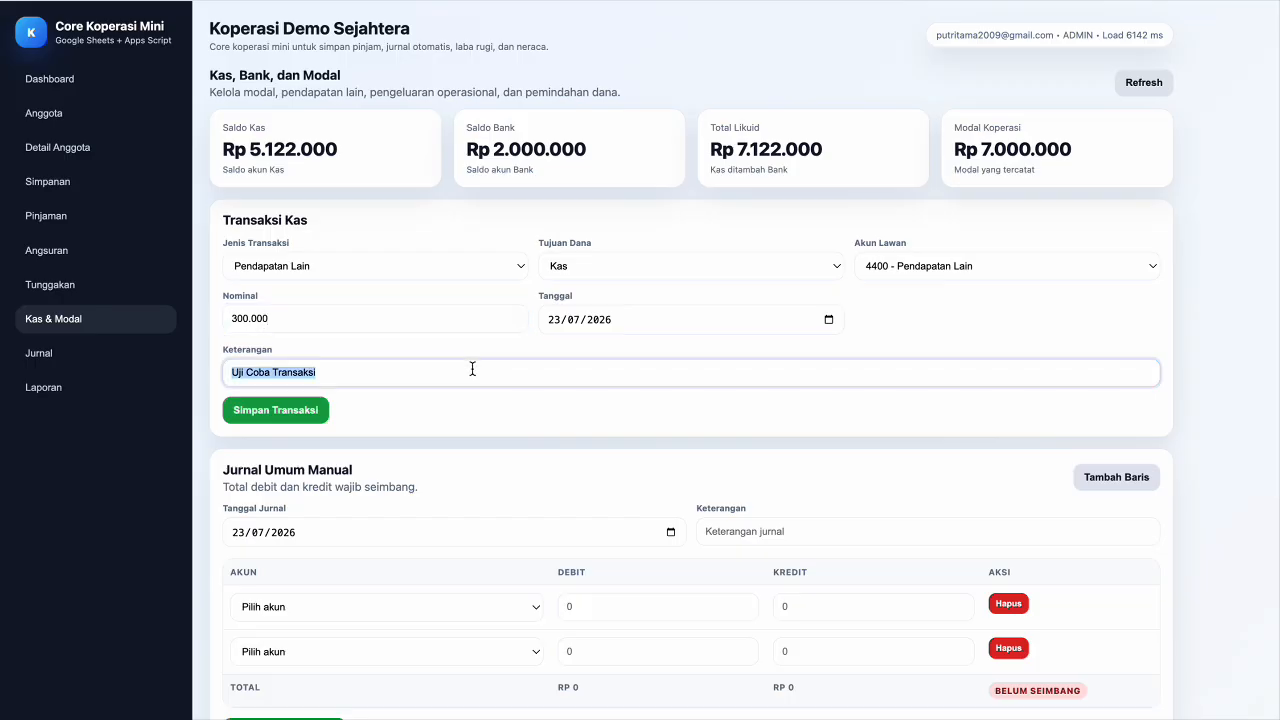
text(Pendapatan)
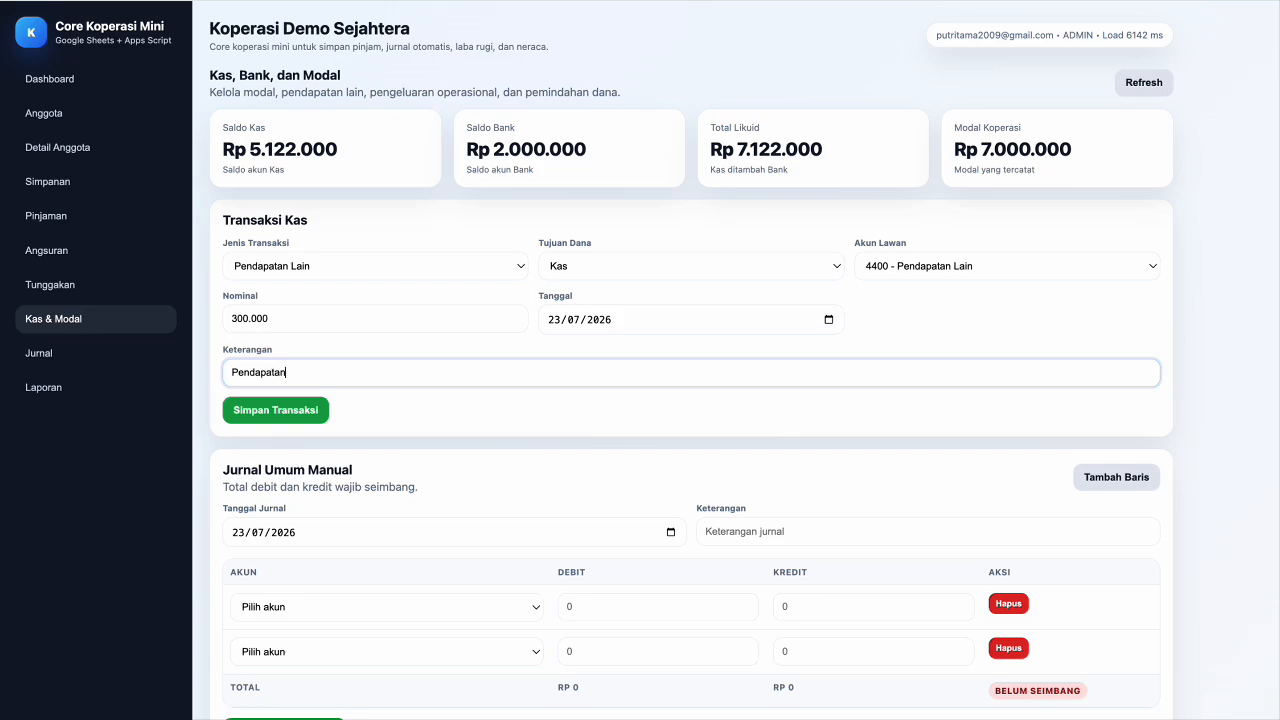
text( sewa perlengkapan koperasi)
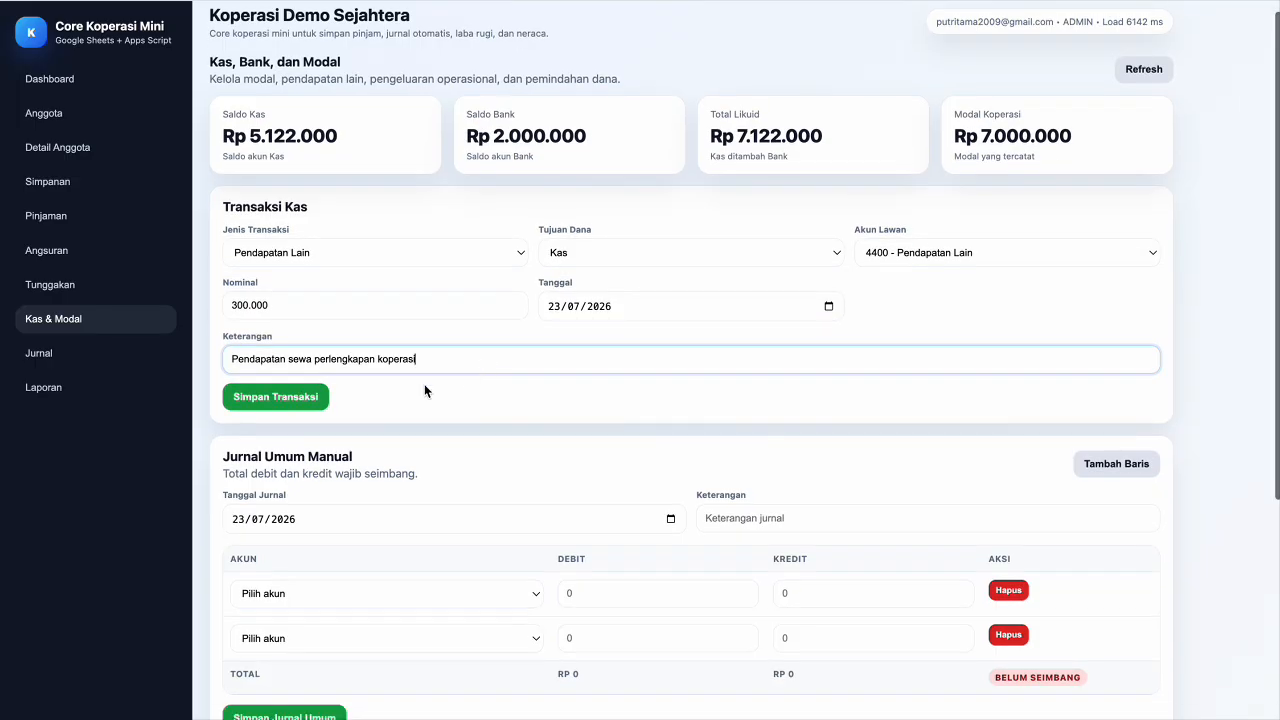
click(306, 397)
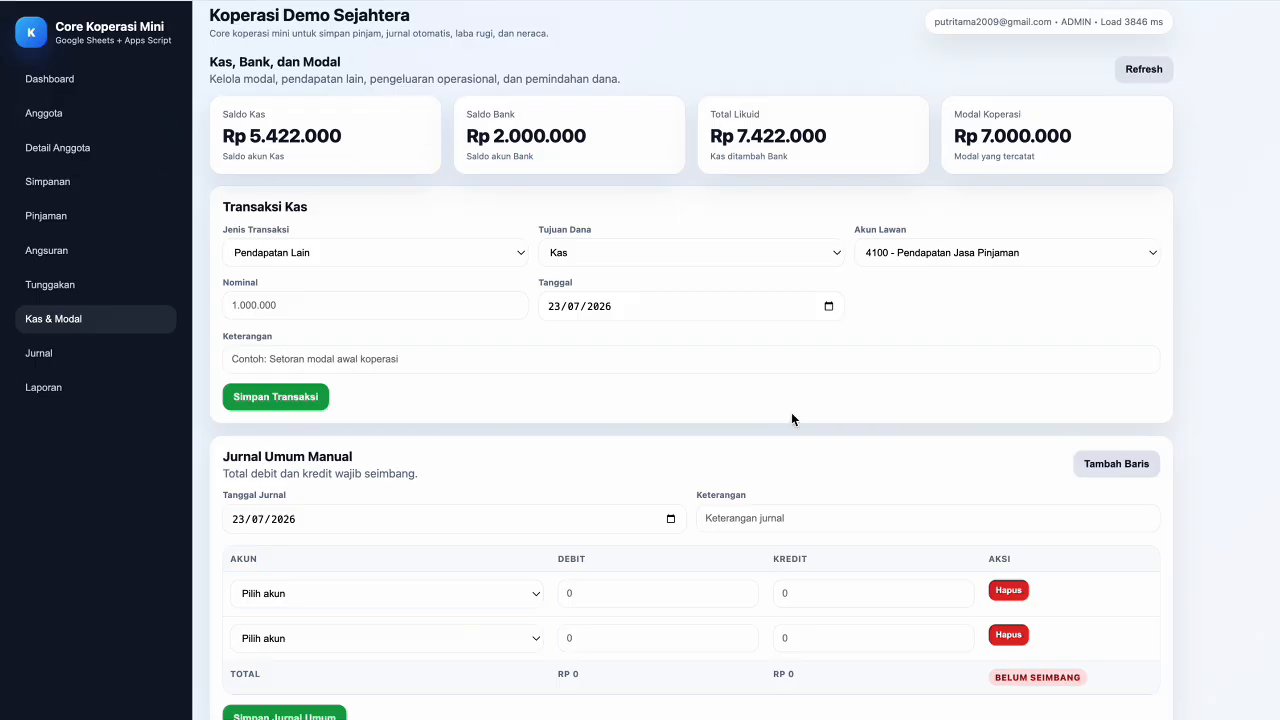
- Set up a Pemindahan Kas ke Bank transaction with an amount of 1.000.000
click(487, 252)
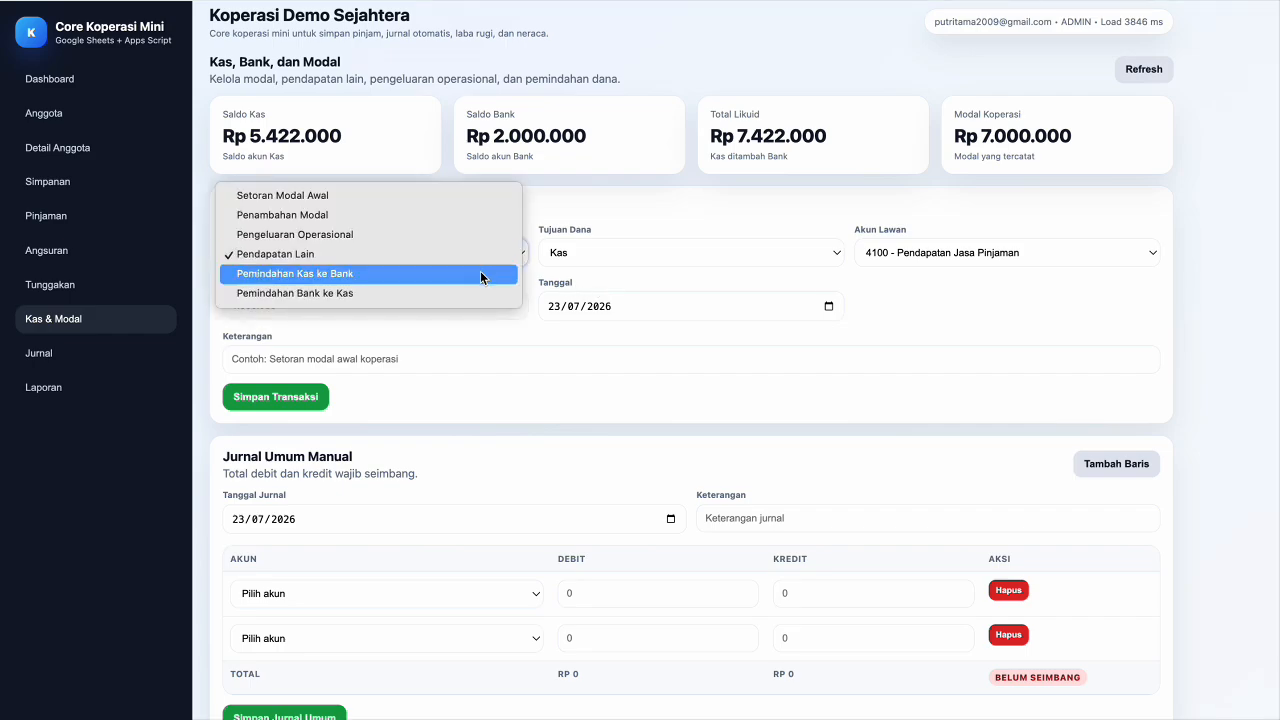
click(480, 273)
click(607, 266)
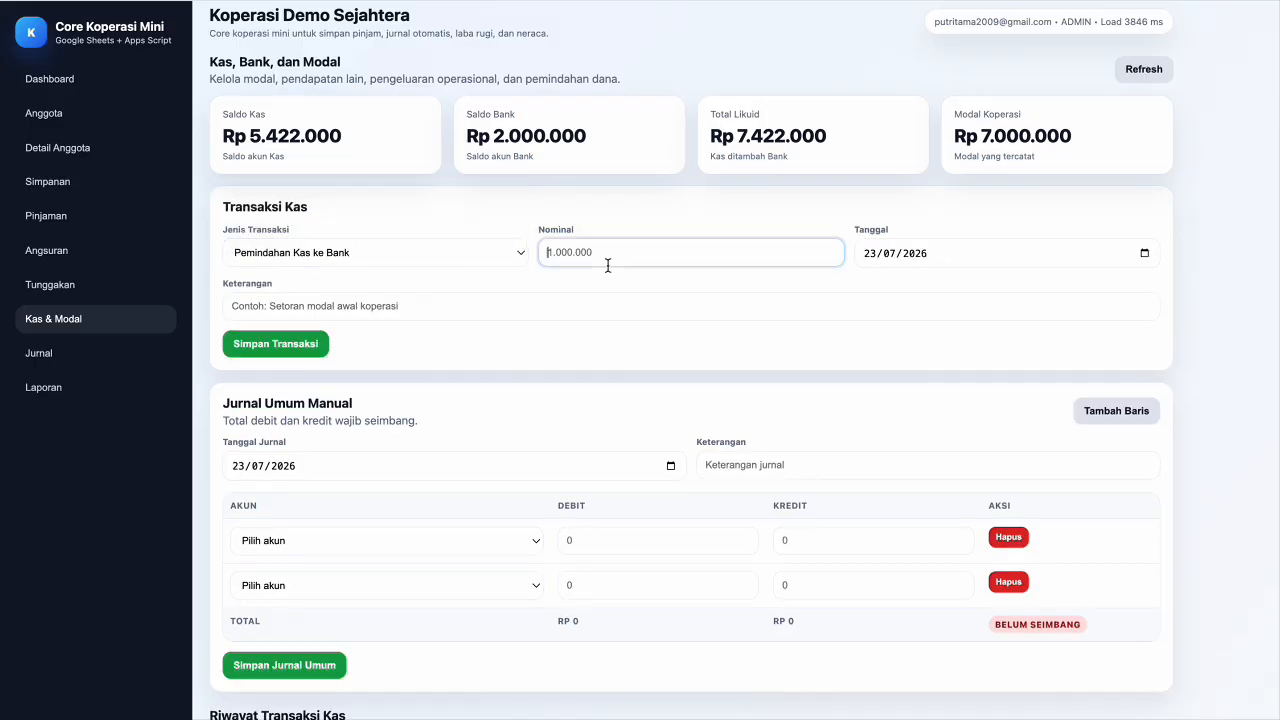
text(1000000)
- Describe the cash-to-bank transfer as "Setoran Kas Ke rekening Bank" and save the transaction
click(551, 301)
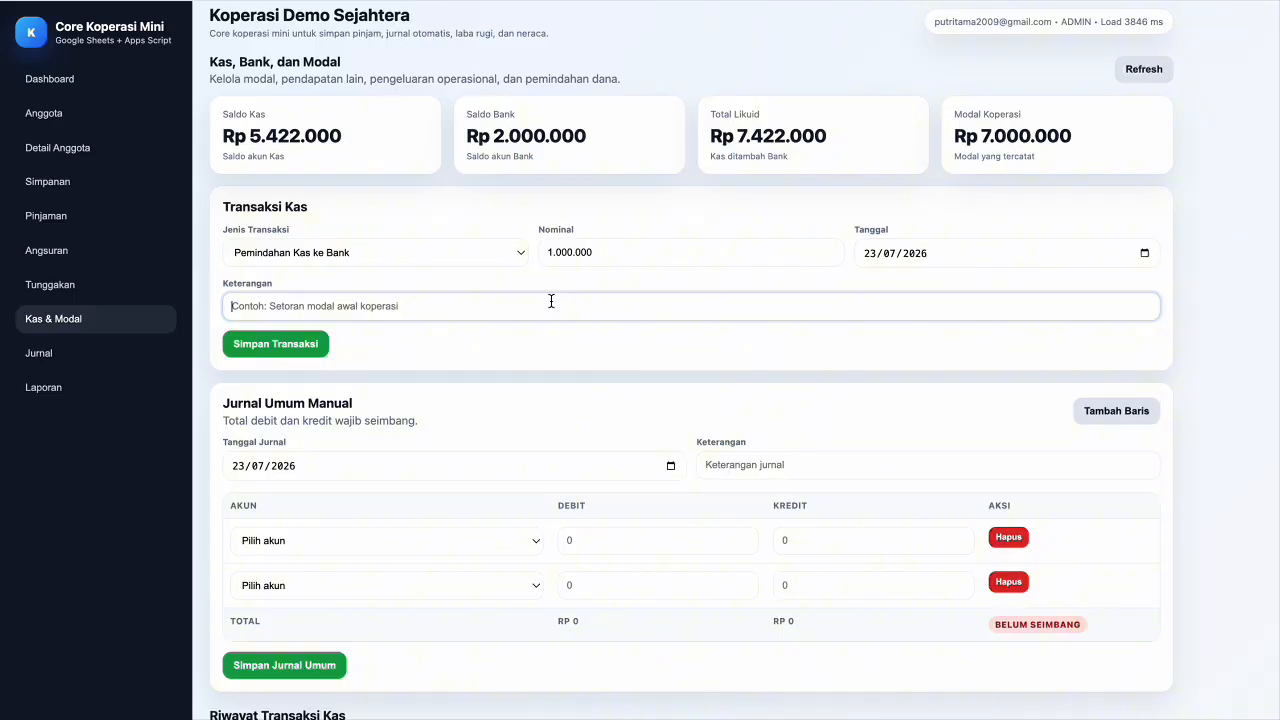
text(Setoran K)
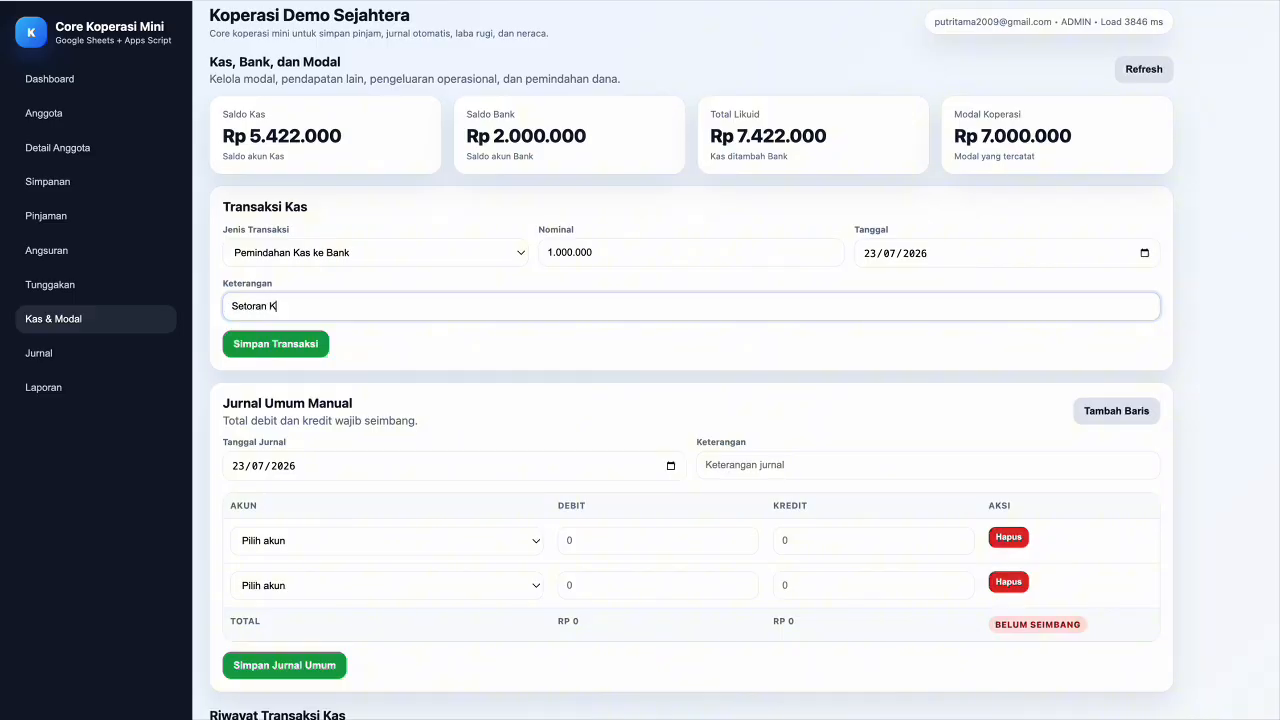
text(as Ke rekening Bank)
click(289, 345)
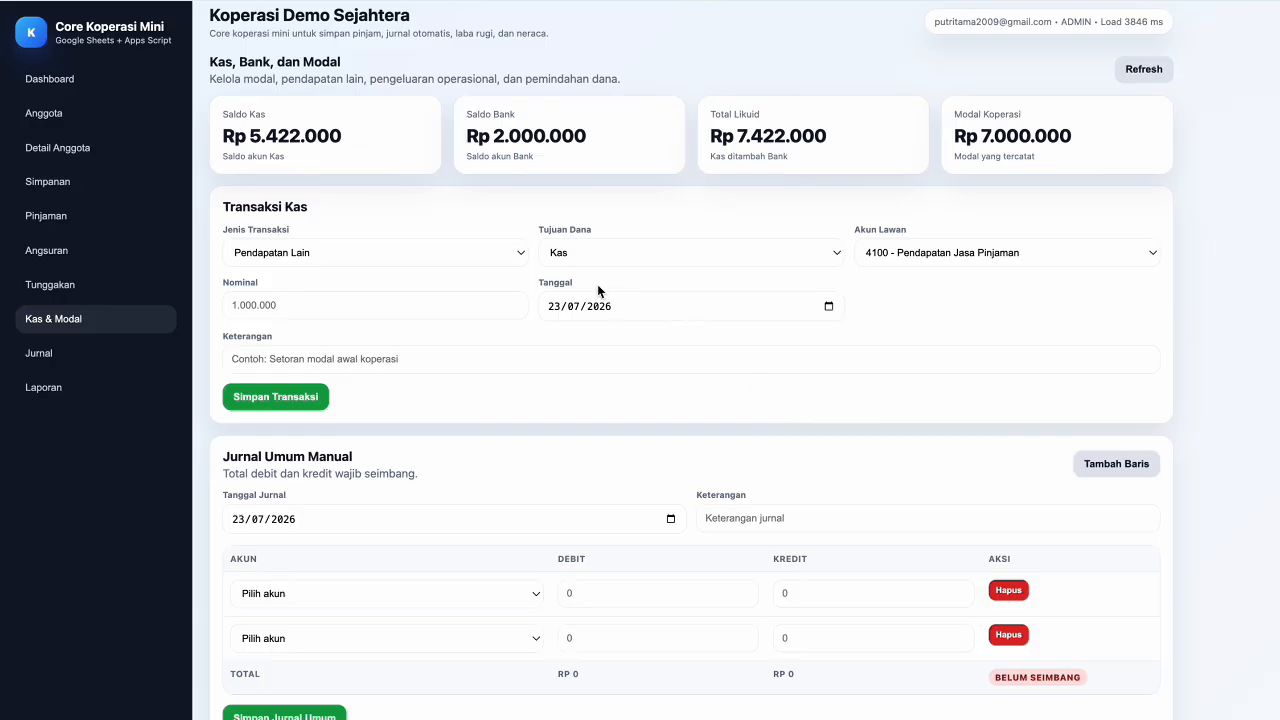
- Choose Pemindahan Kas ke Bank as the cash transaction type and set the nominal to 1.000.000
click(486, 256)
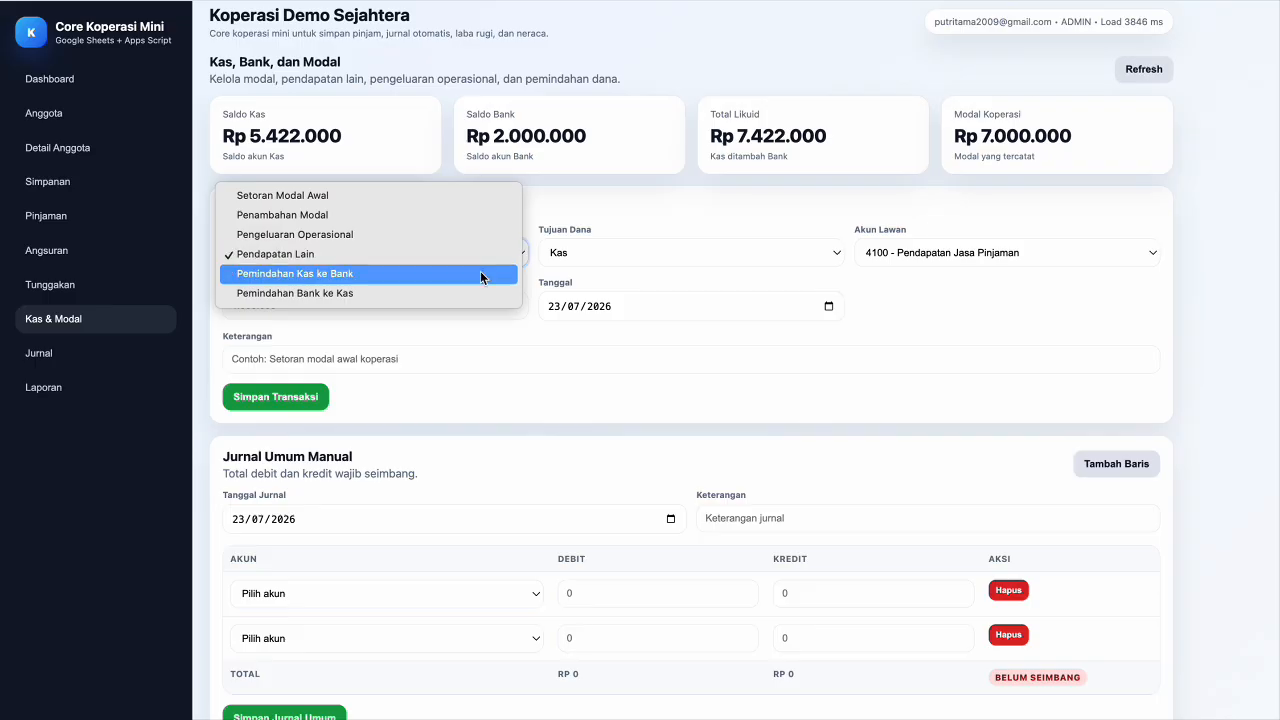
click(481, 273)
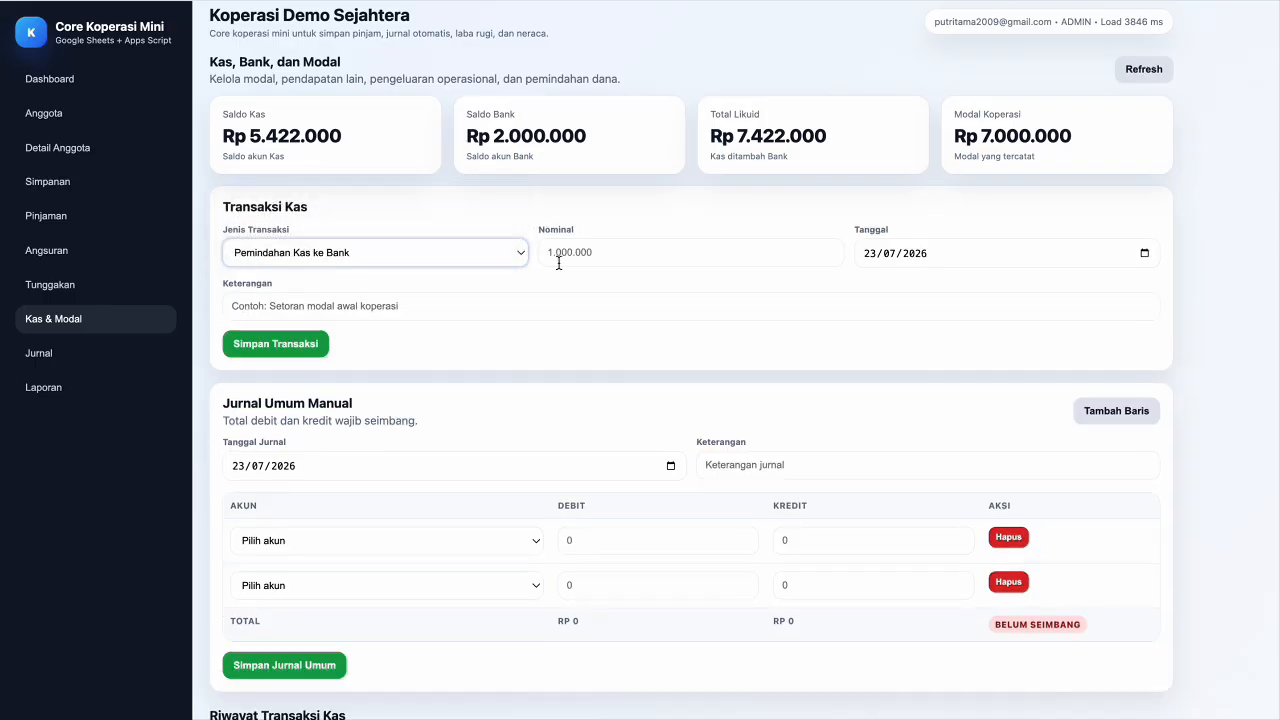
click(608, 264)
text(1.000.000)
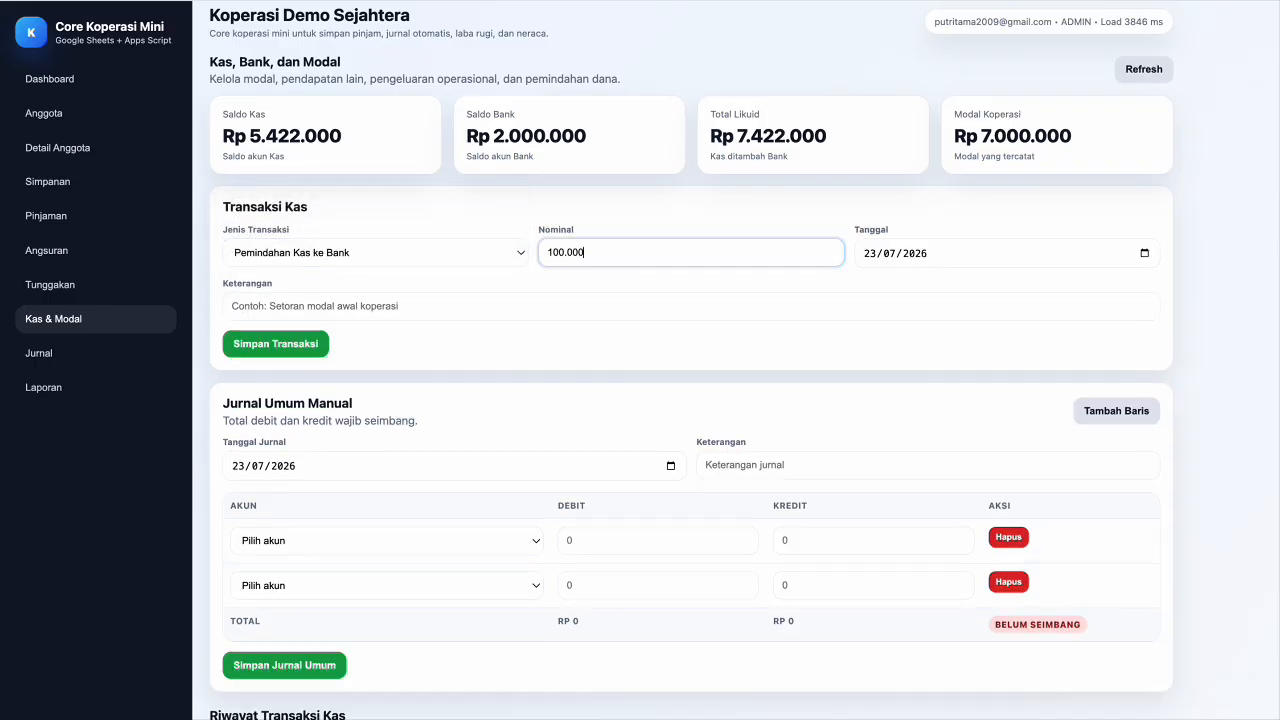
- Enter "Setoran Kas Ke rekening Bank" as the transfer's description and save the transaction
click(551, 301)
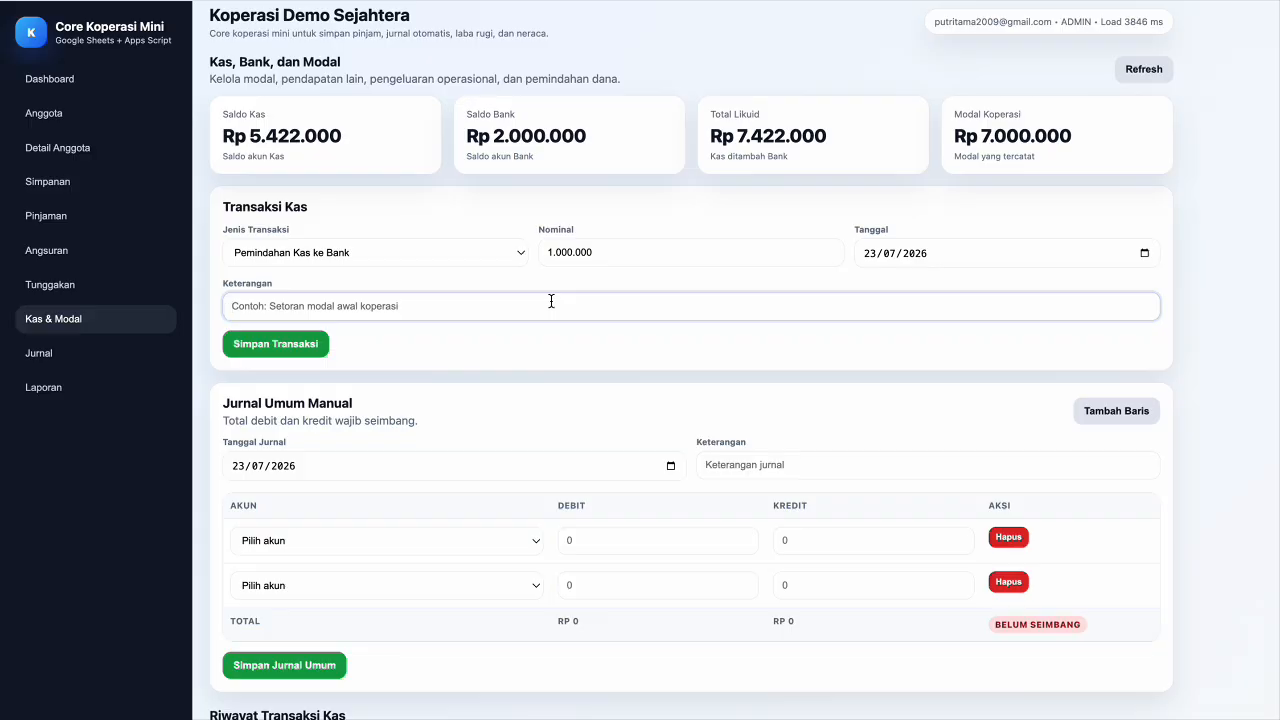
text(Setoran Kas )
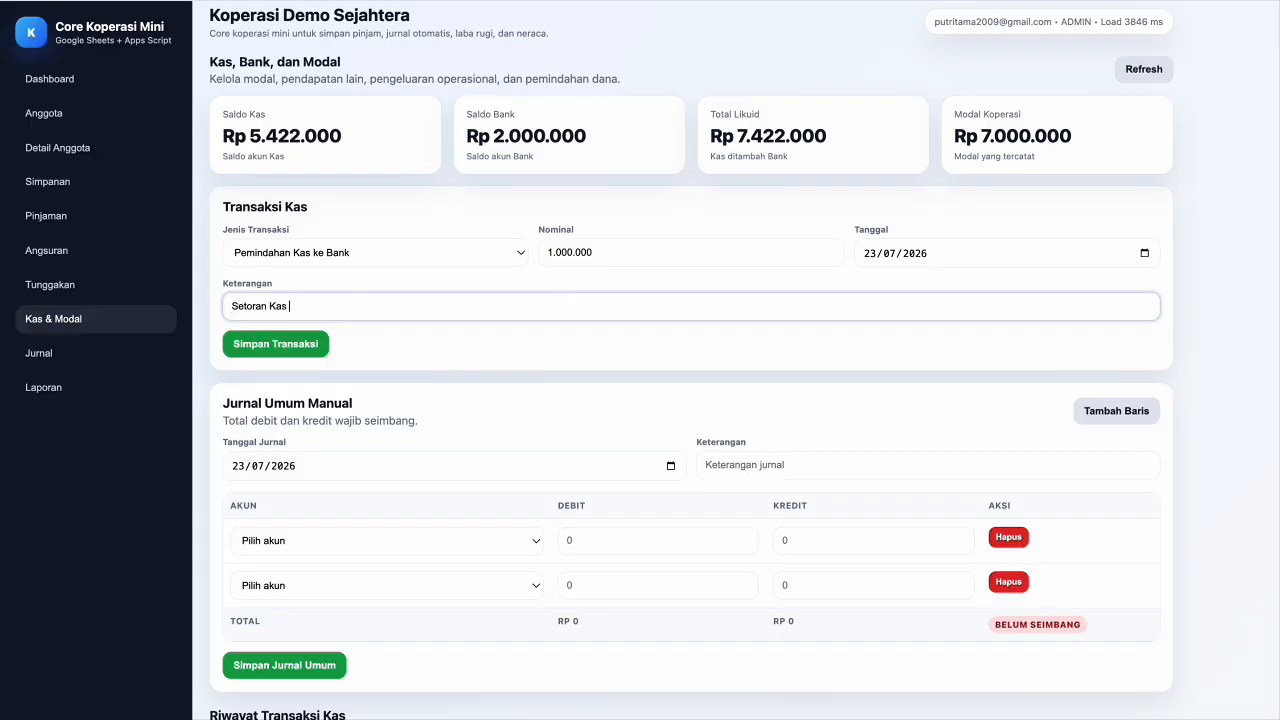
text(Ke rekening Bank)
click(289, 345)
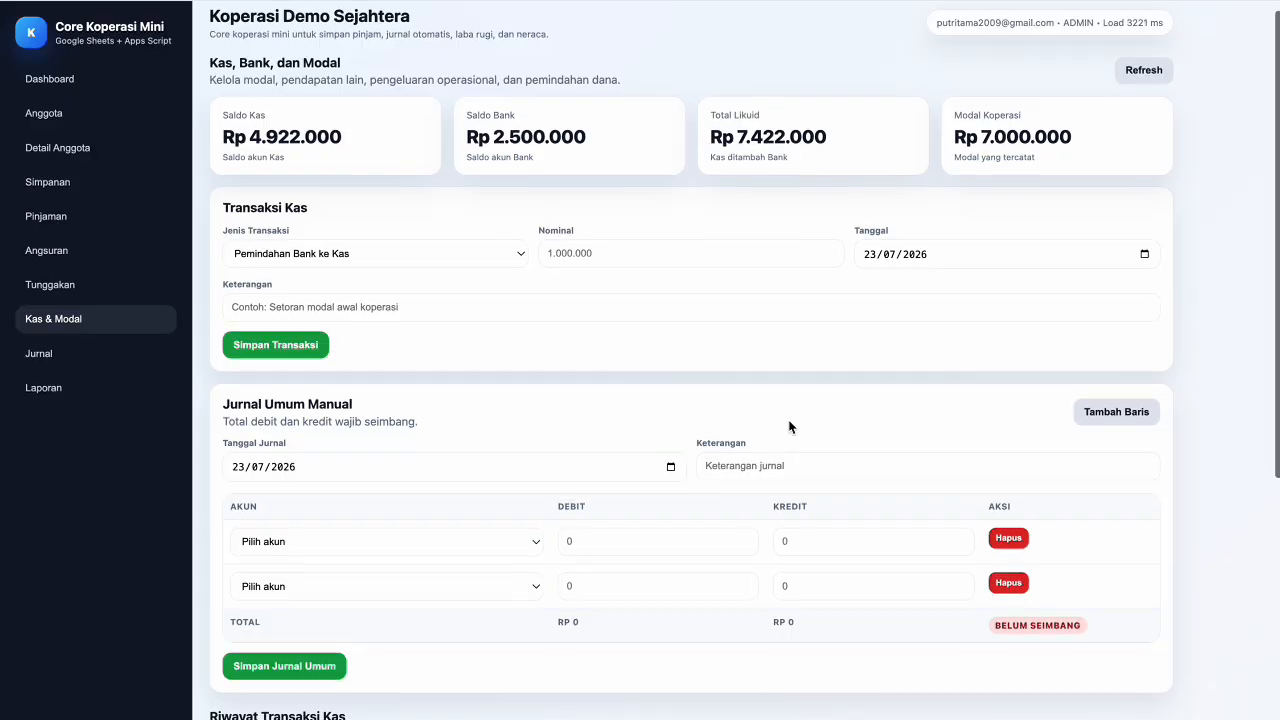
- Date the manual general journal 23/07/2026 and describe it as "Pembelian ATK Melalui rekening bank"
scroll(791, 427, down, 1)
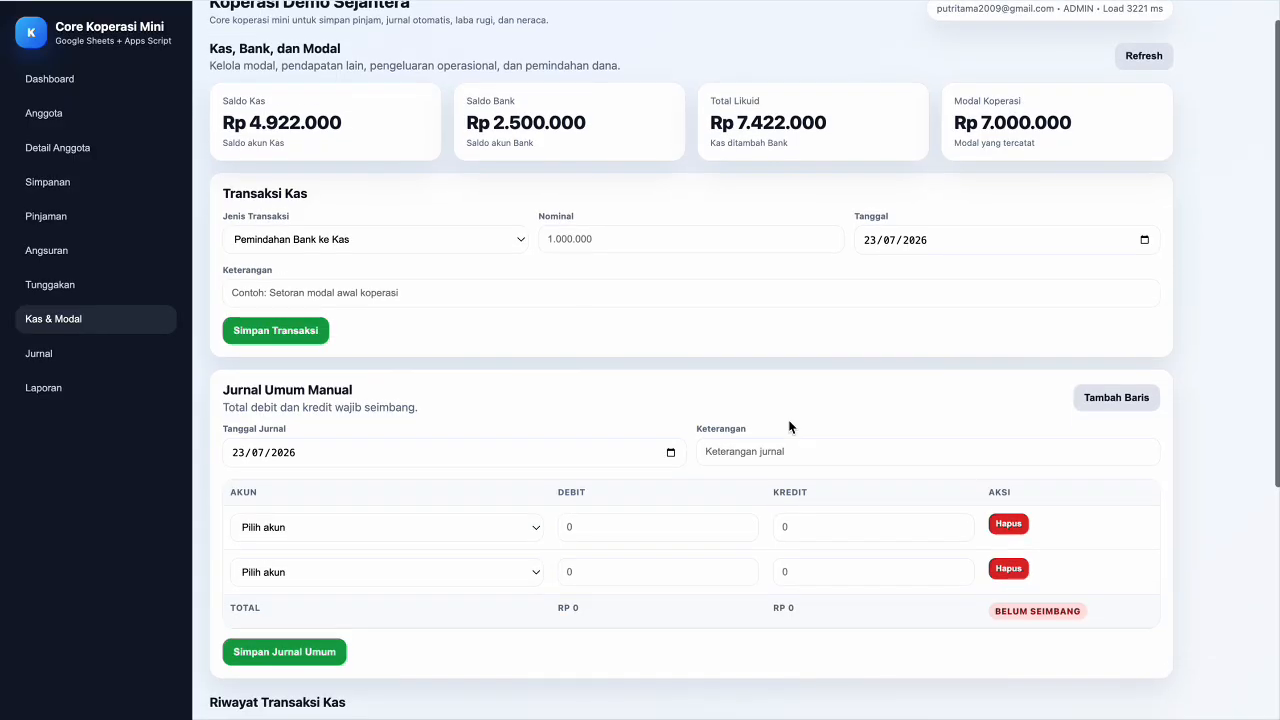
scroll(789, 427, down, 3)
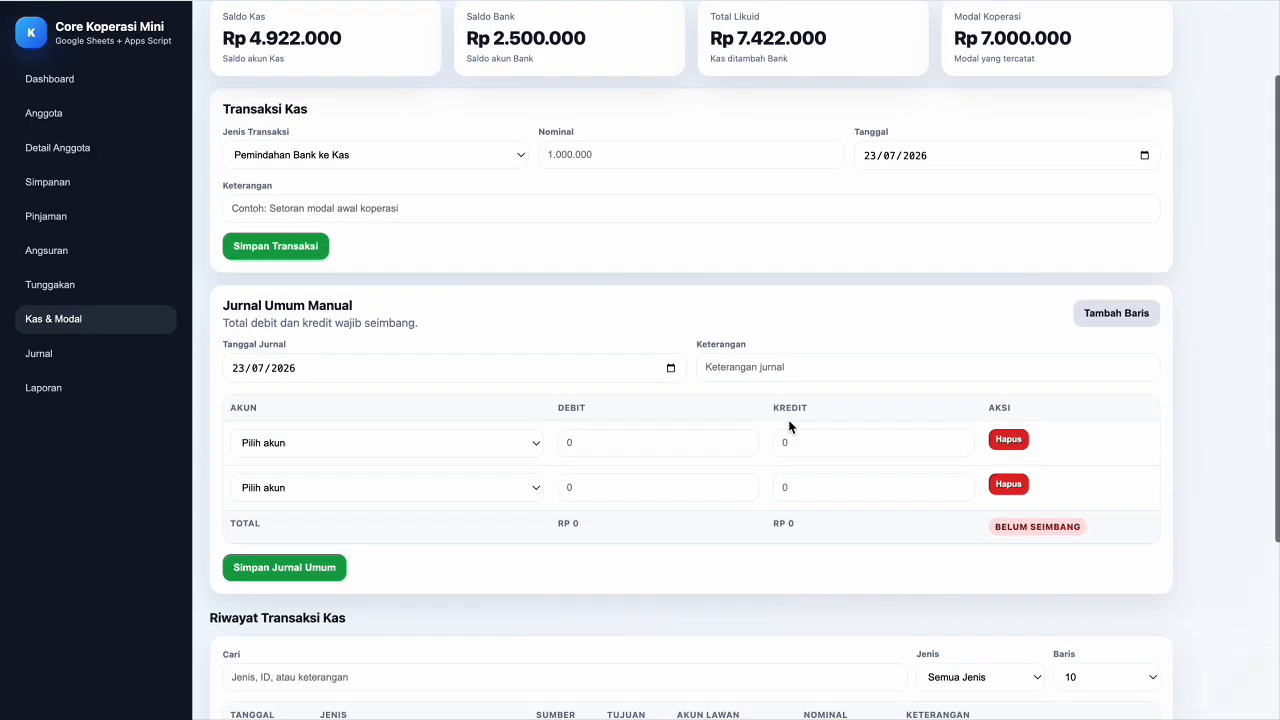
scroll(788, 425, down, 3)
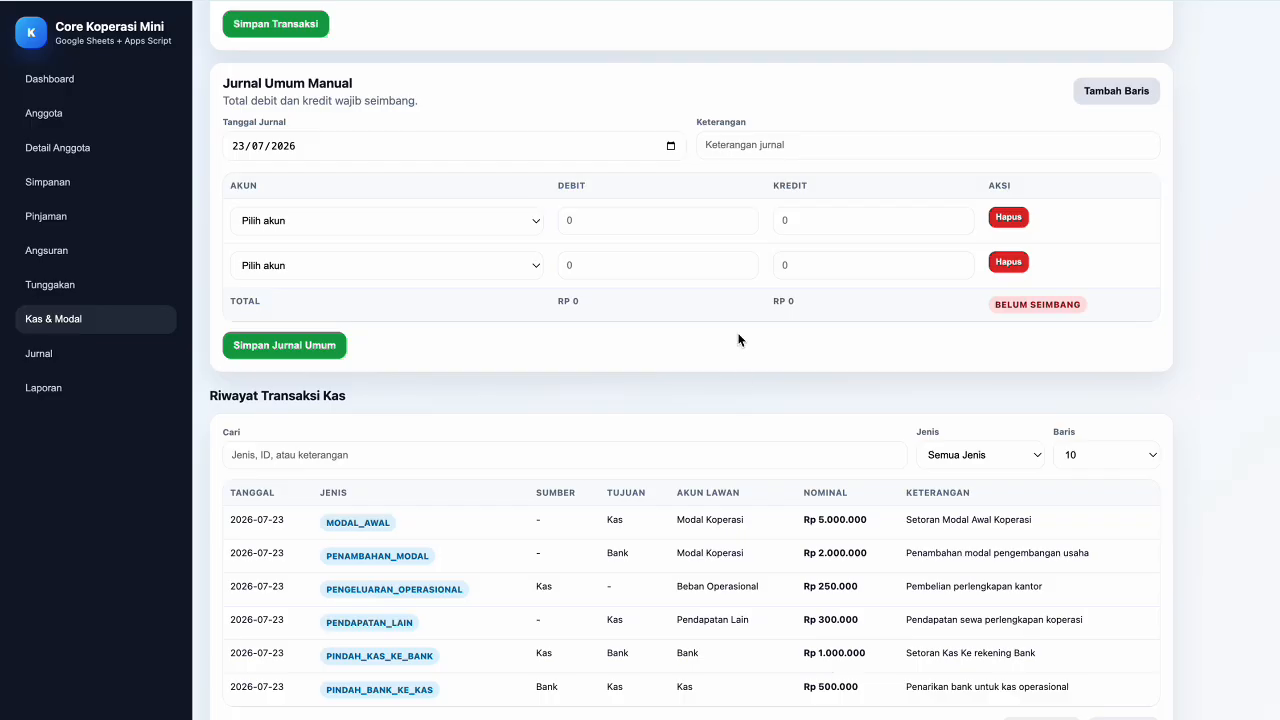
click(670, 145)
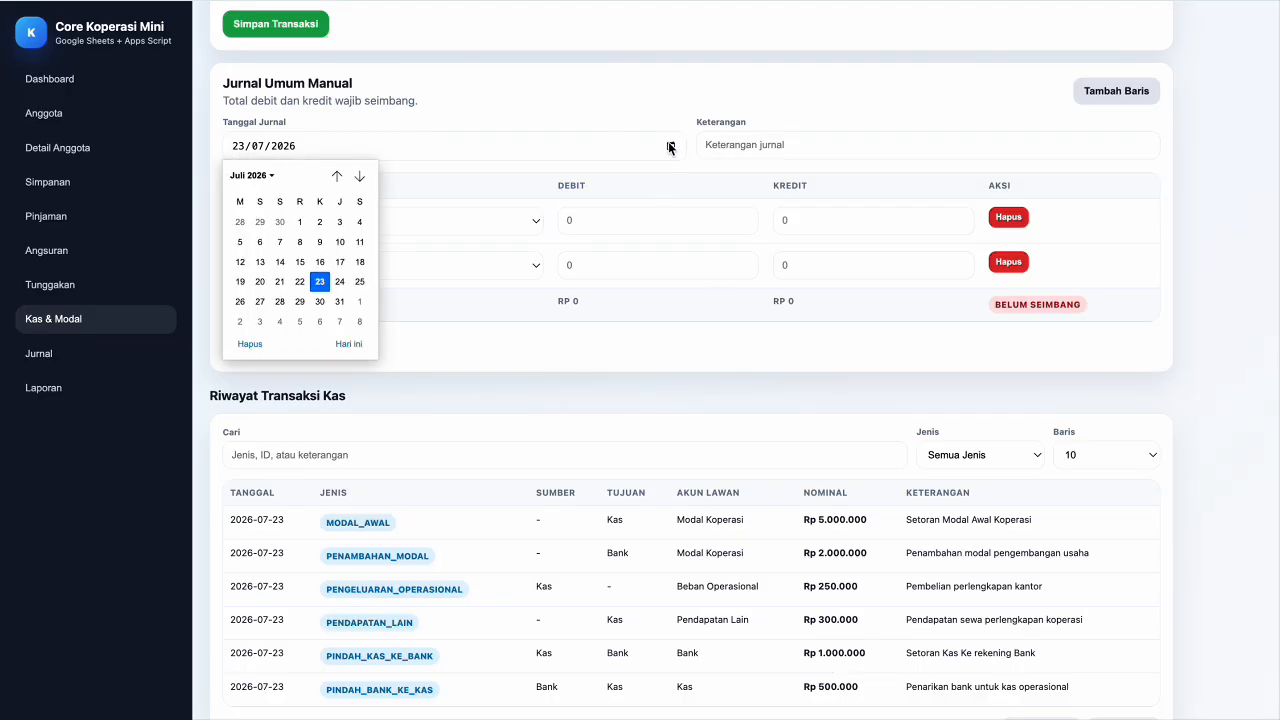
click(317, 286)
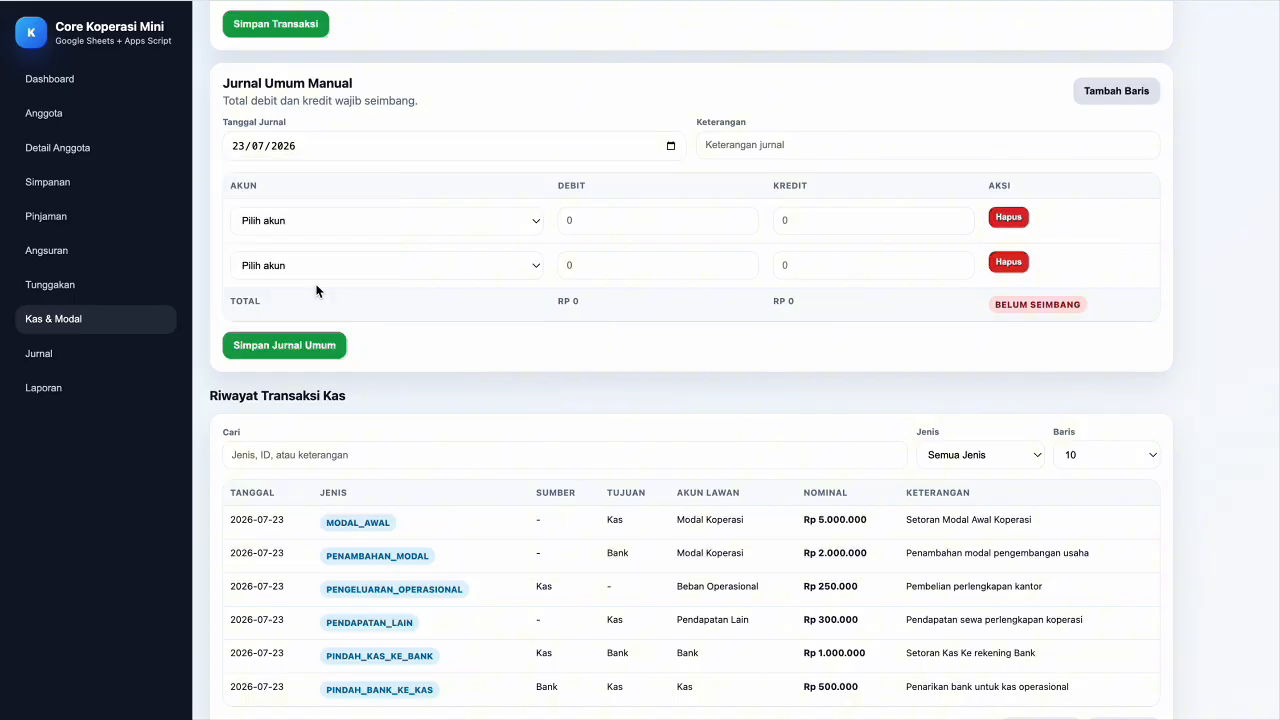
click(767, 145)
text(Pe)
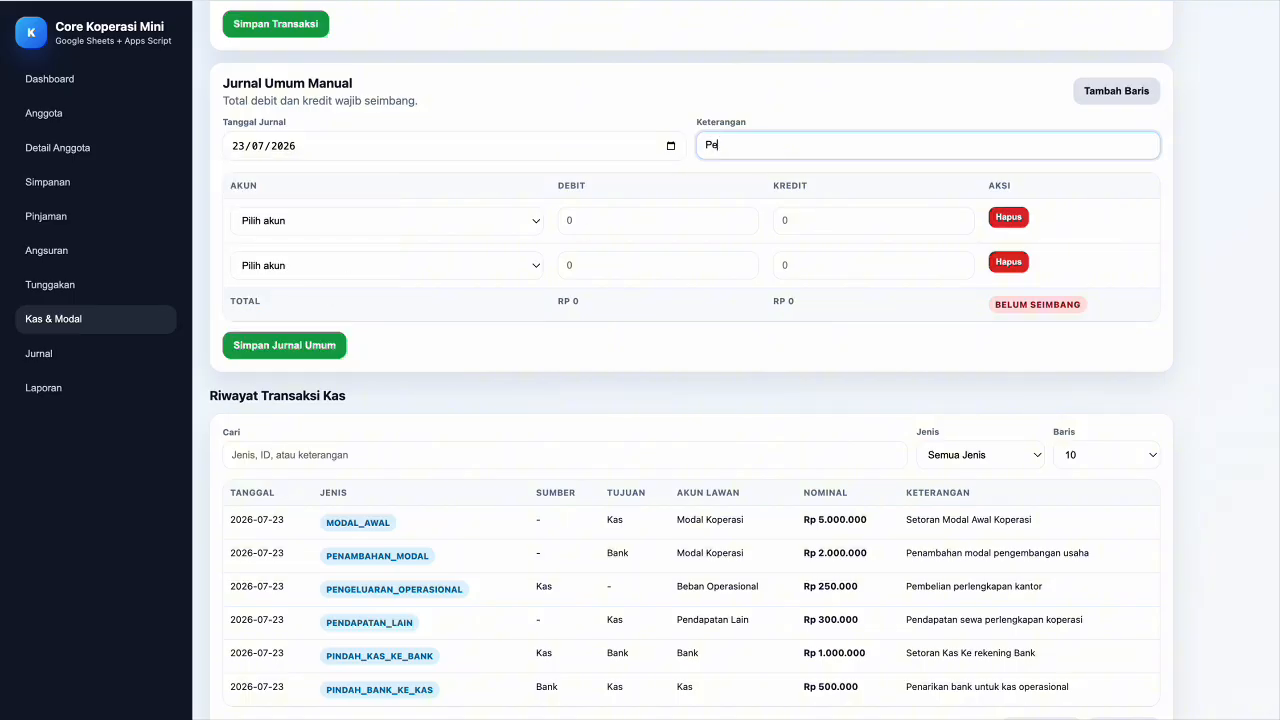
text(mbelian ATK Melalui rekening bank)
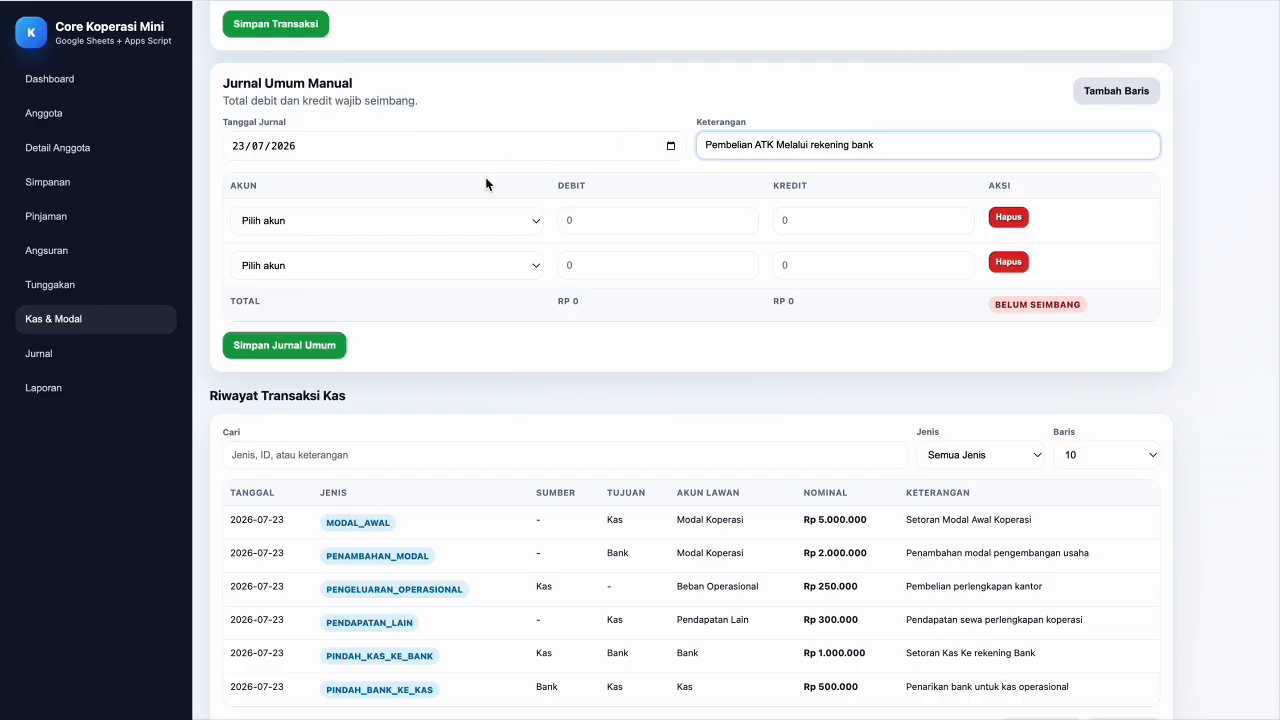
- Assign 5200 - Beban ATK to the first journal row with a debit of 100.000
click(454, 220)
click(385, 495)
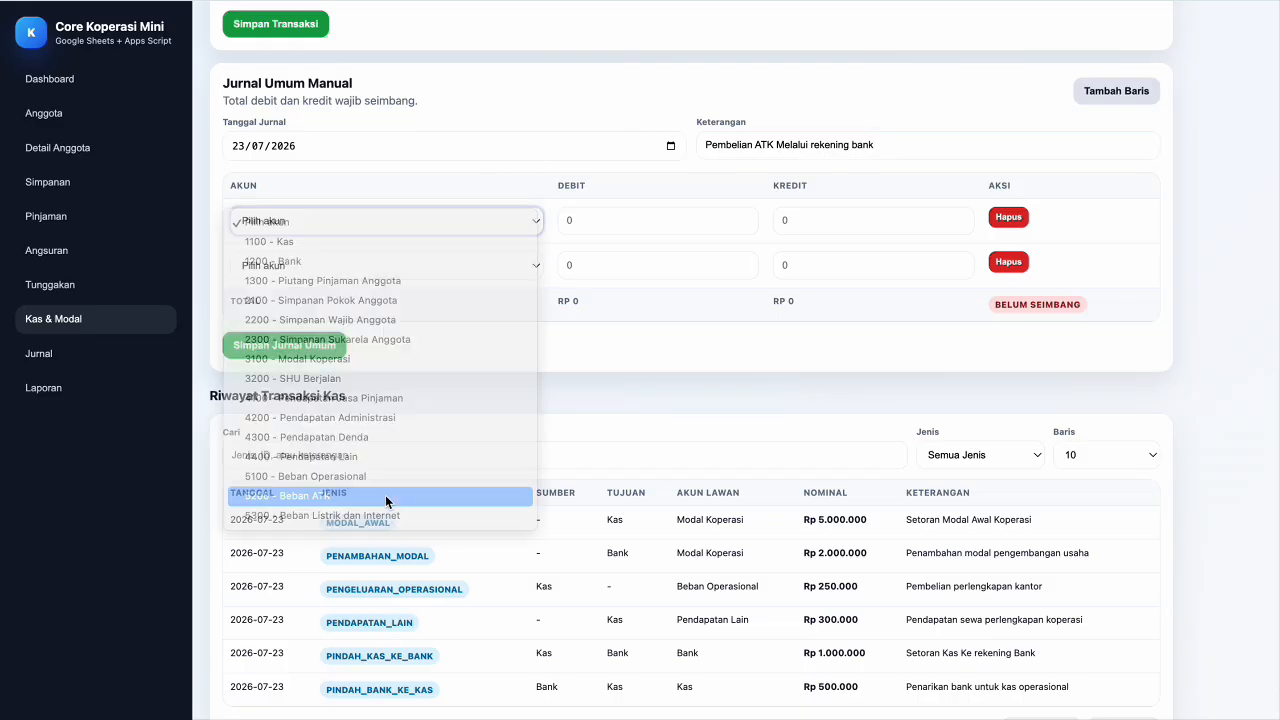
click(646, 220)
text(1000000)
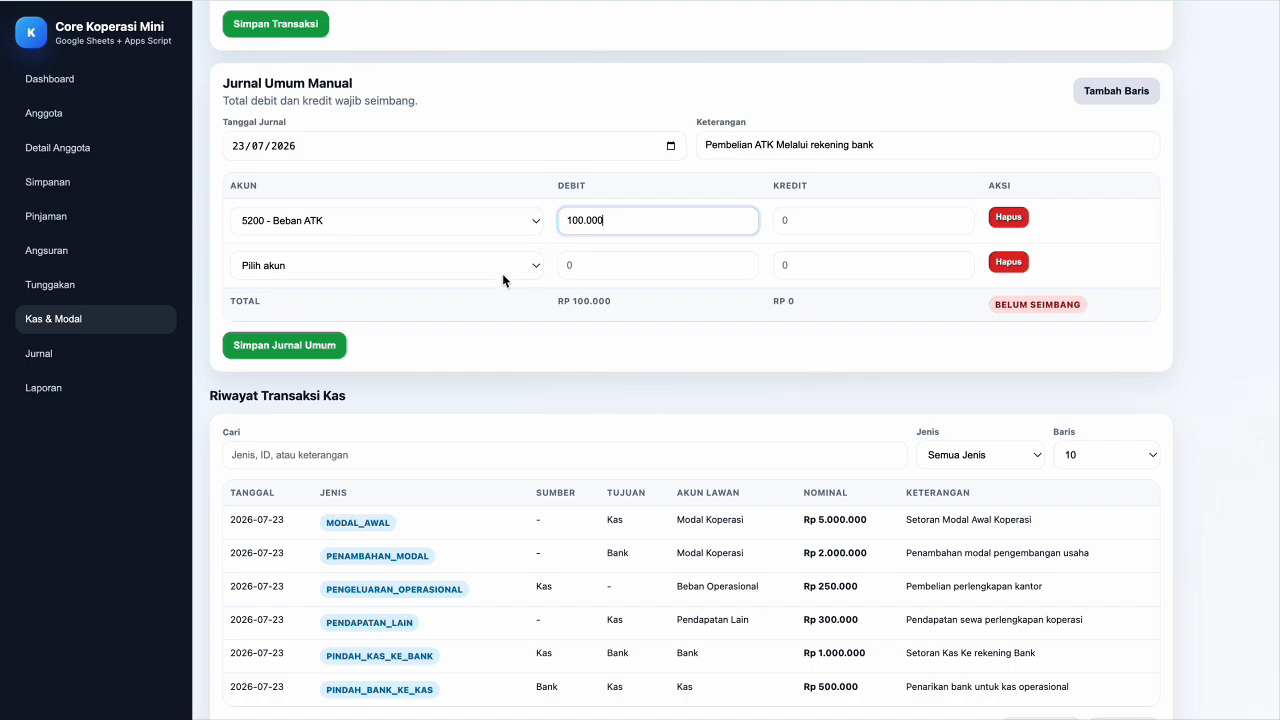
- Assign 1200 - Bank to the second journal row with a credit of 100.000 and save the general journal
click(506, 268)
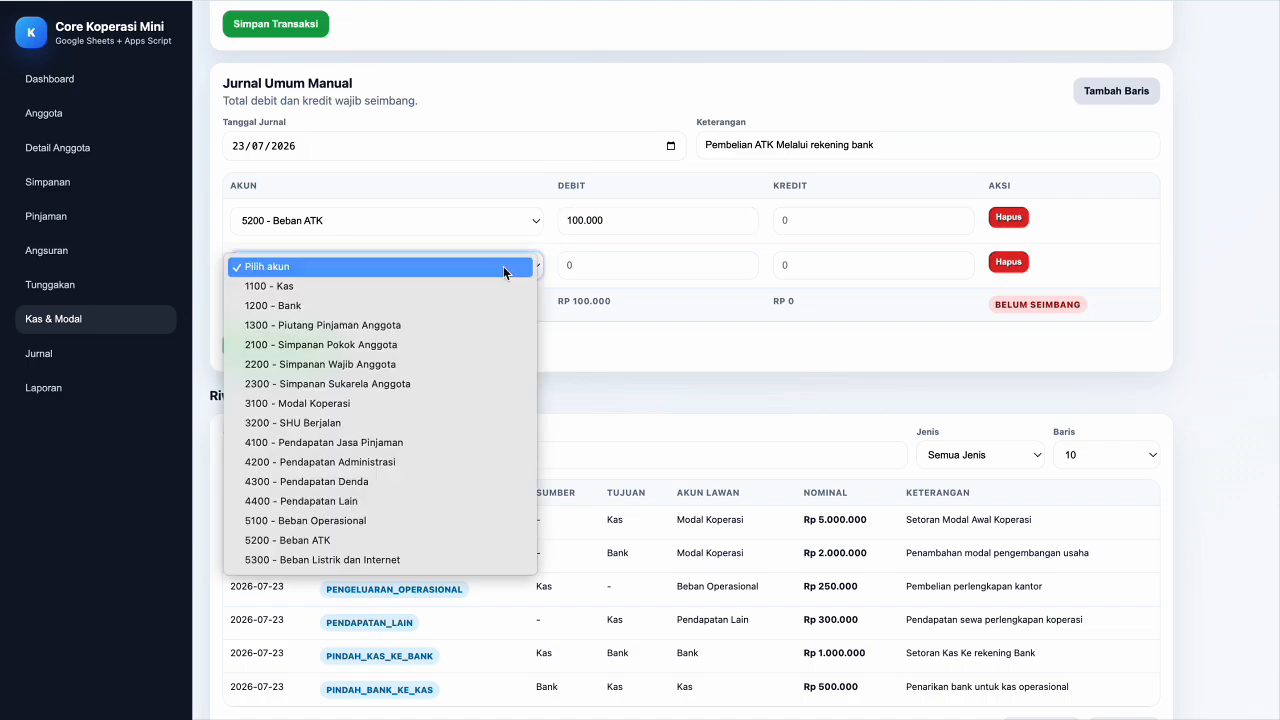
click(489, 304)
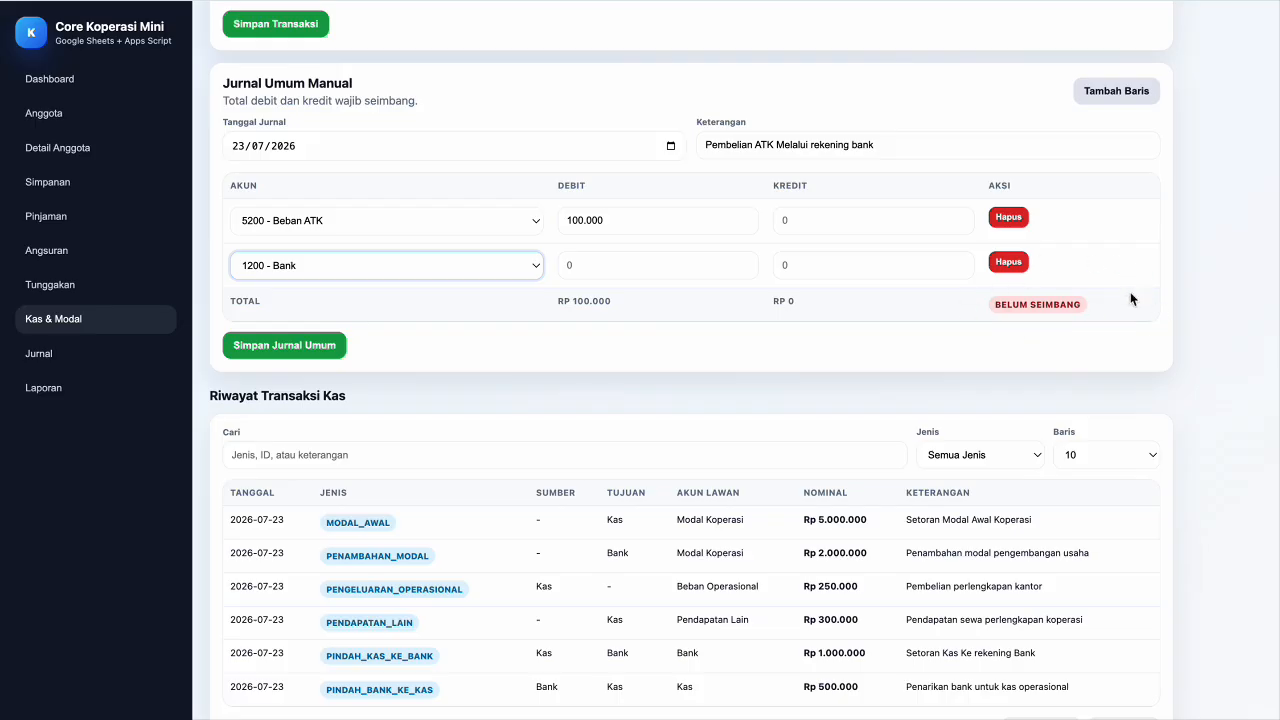
click(316, 344)
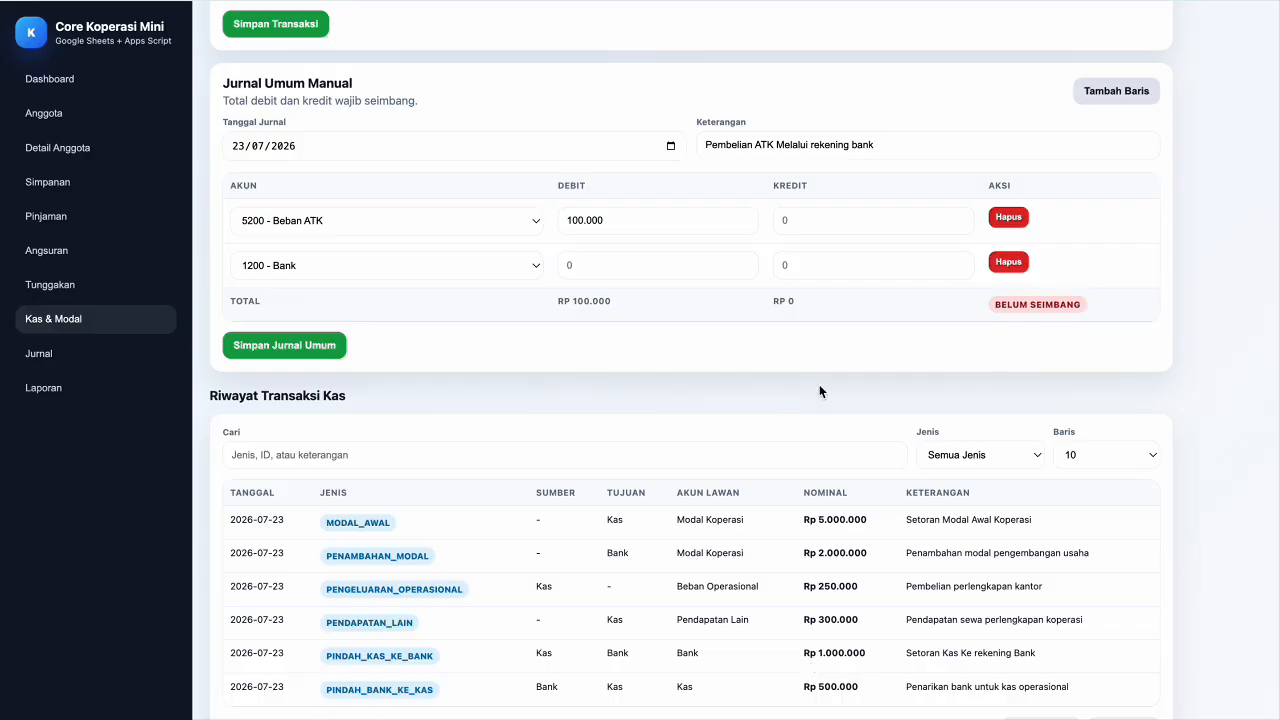
click(796, 264)
text(1)
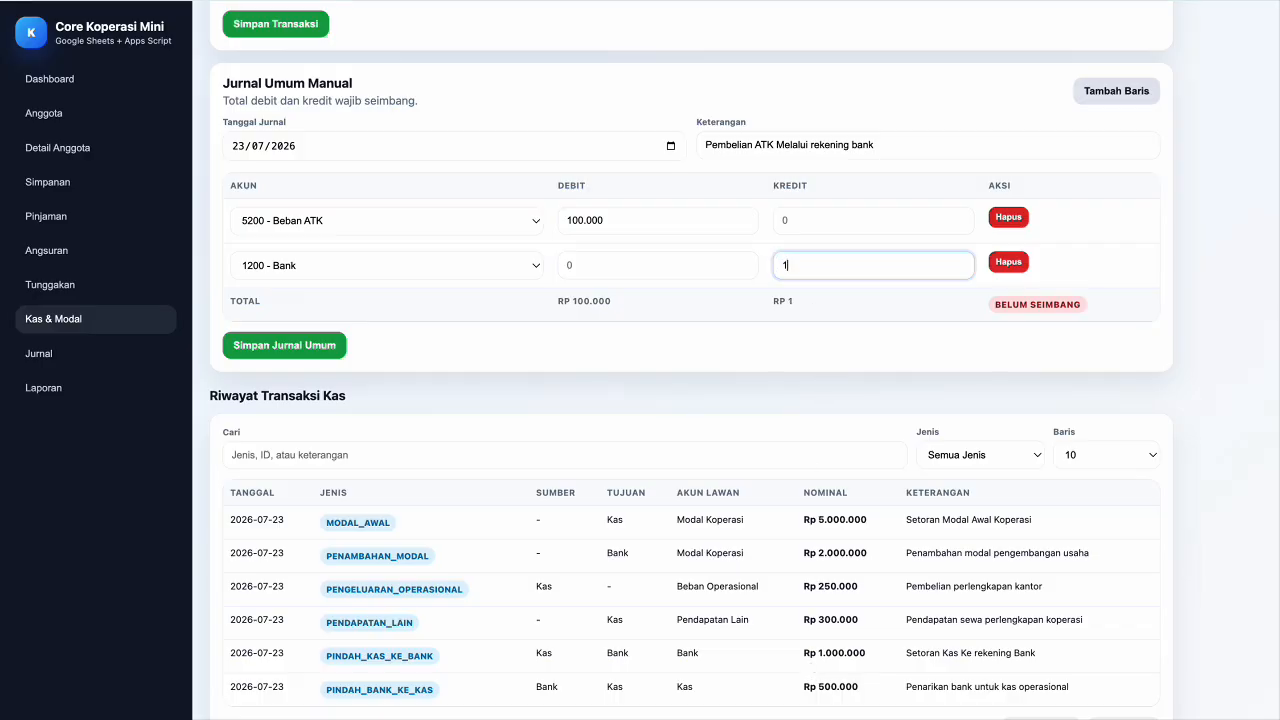
text(00.000)
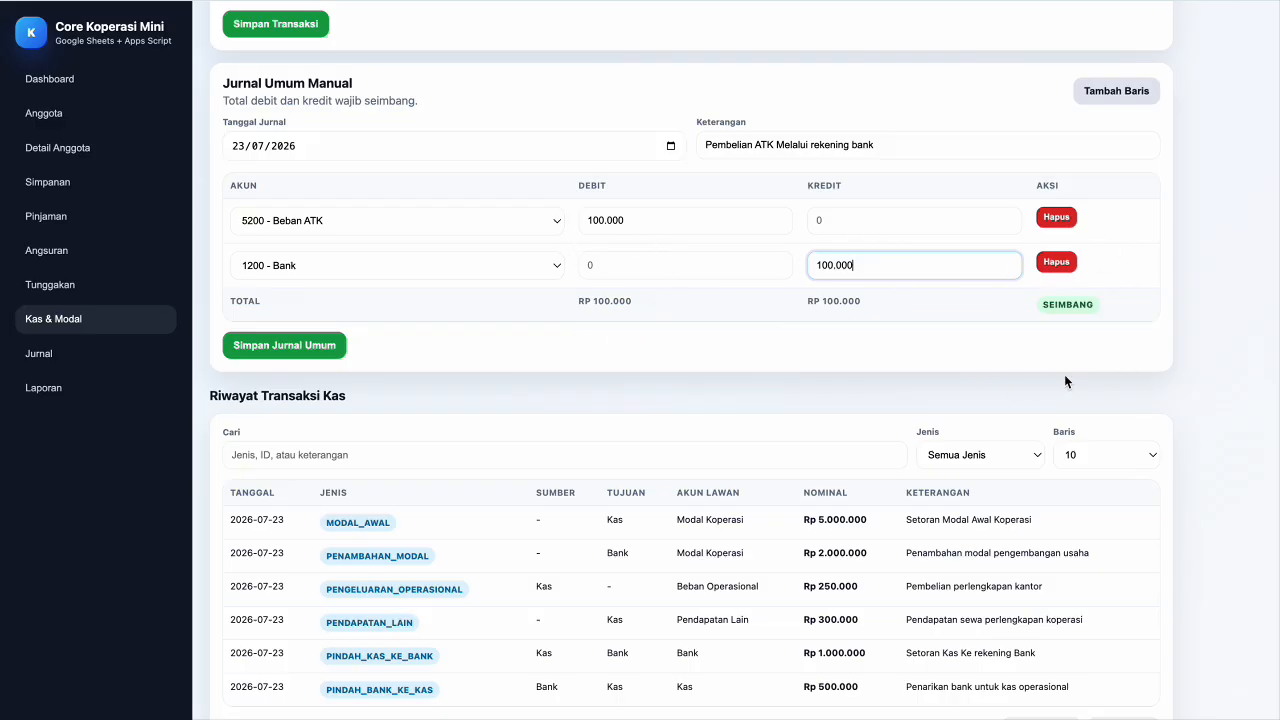
click(309, 345)
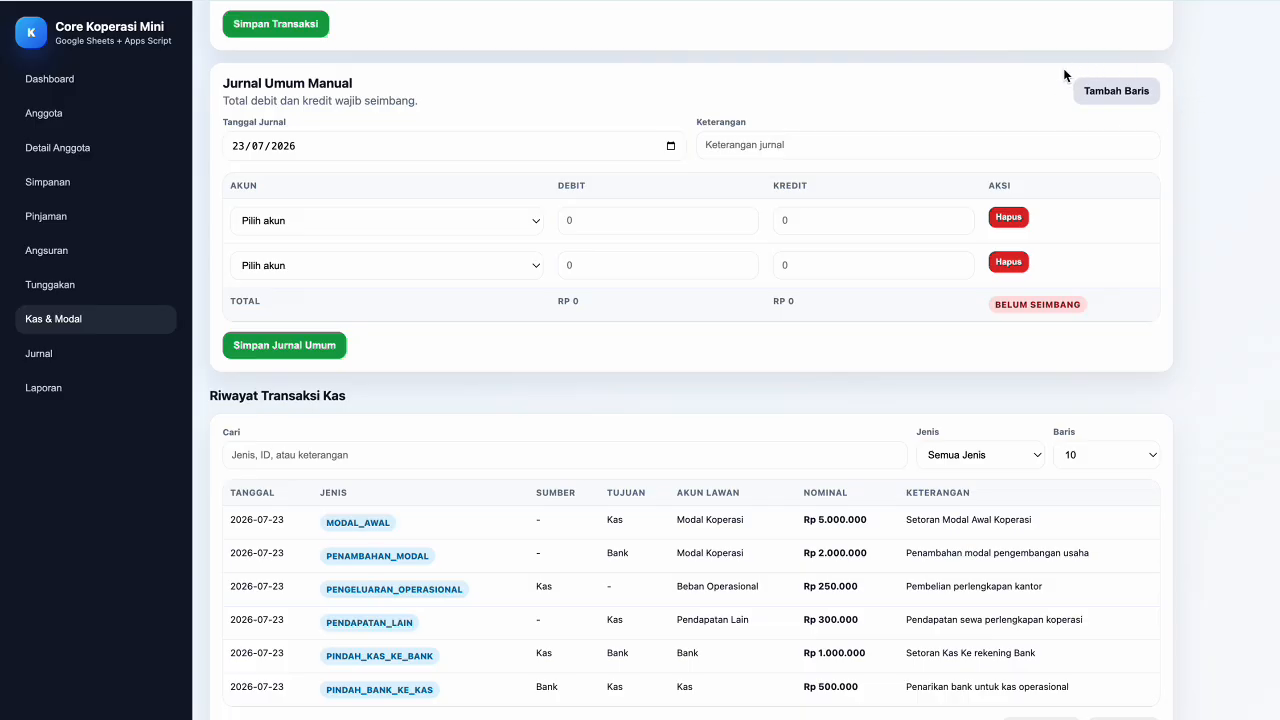
- Try adding extra rows to the blank manual journal and delete them again, leaving two rows
click(1101, 104)
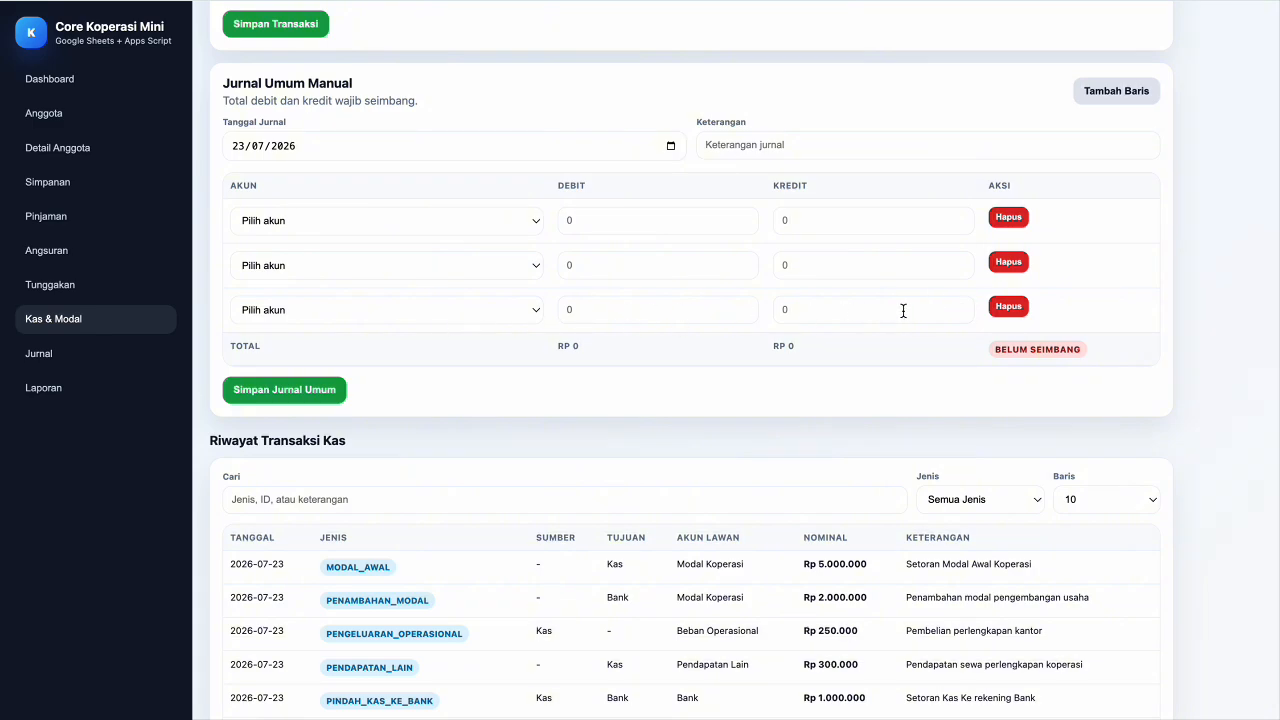
click(1011, 308)
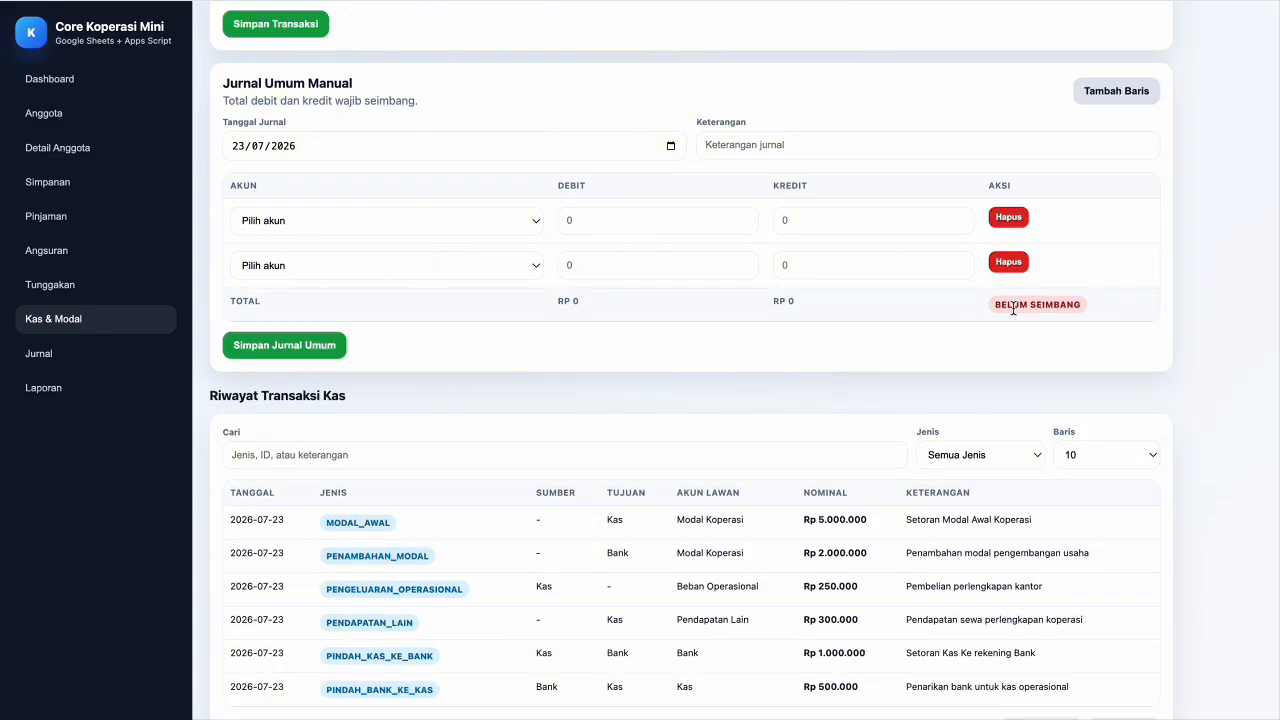
click(1093, 102)
click(1093, 102)
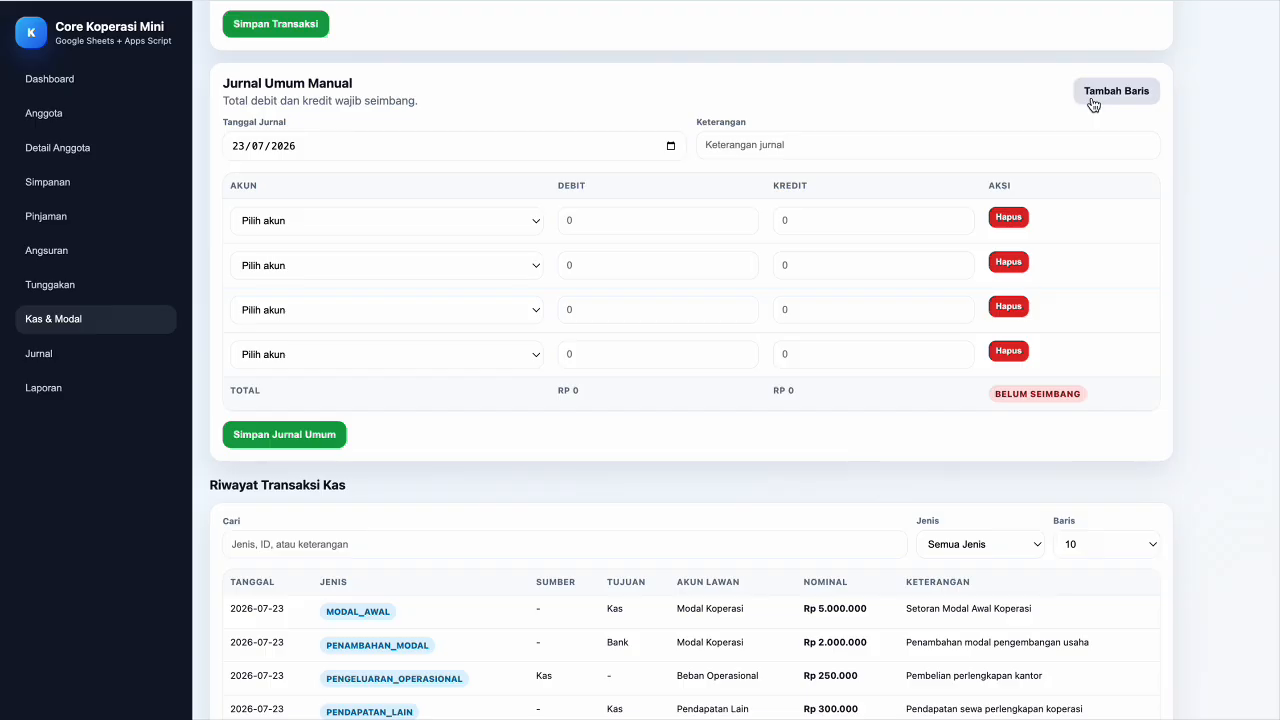
click(1093, 102)
click(1018, 397)
click(1008, 353)
click(1008, 310)
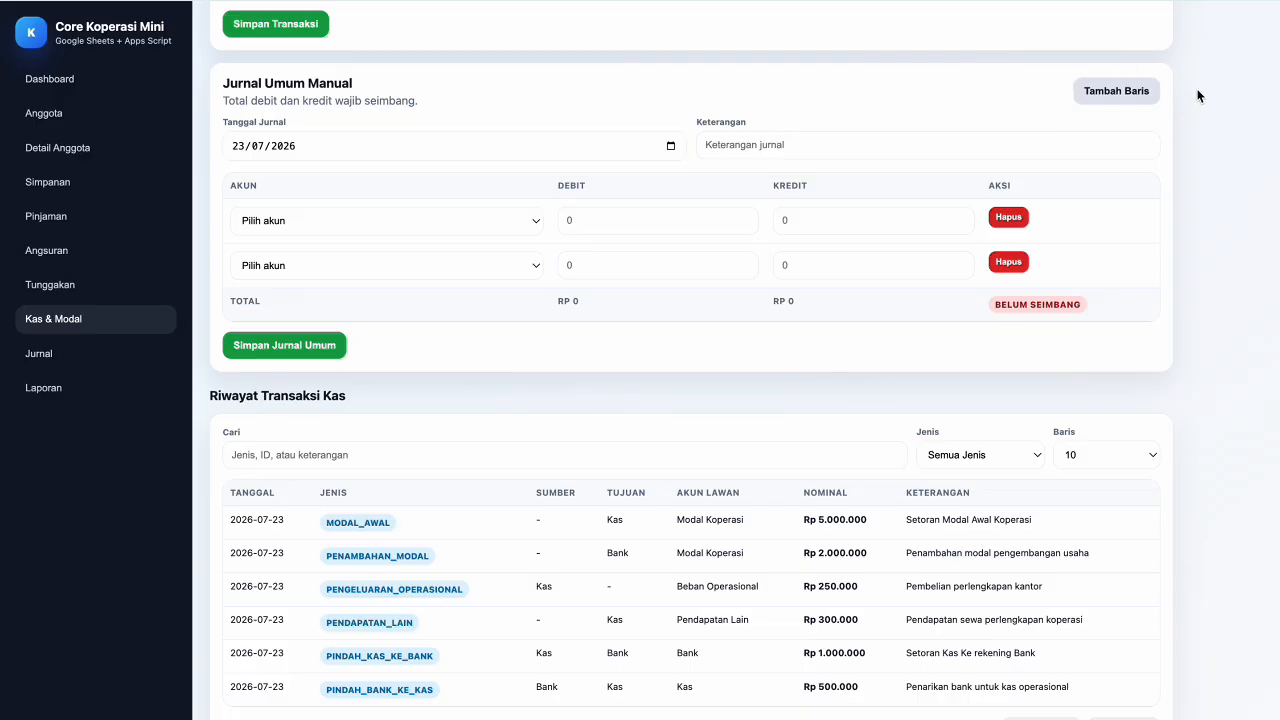
click(1101, 107)
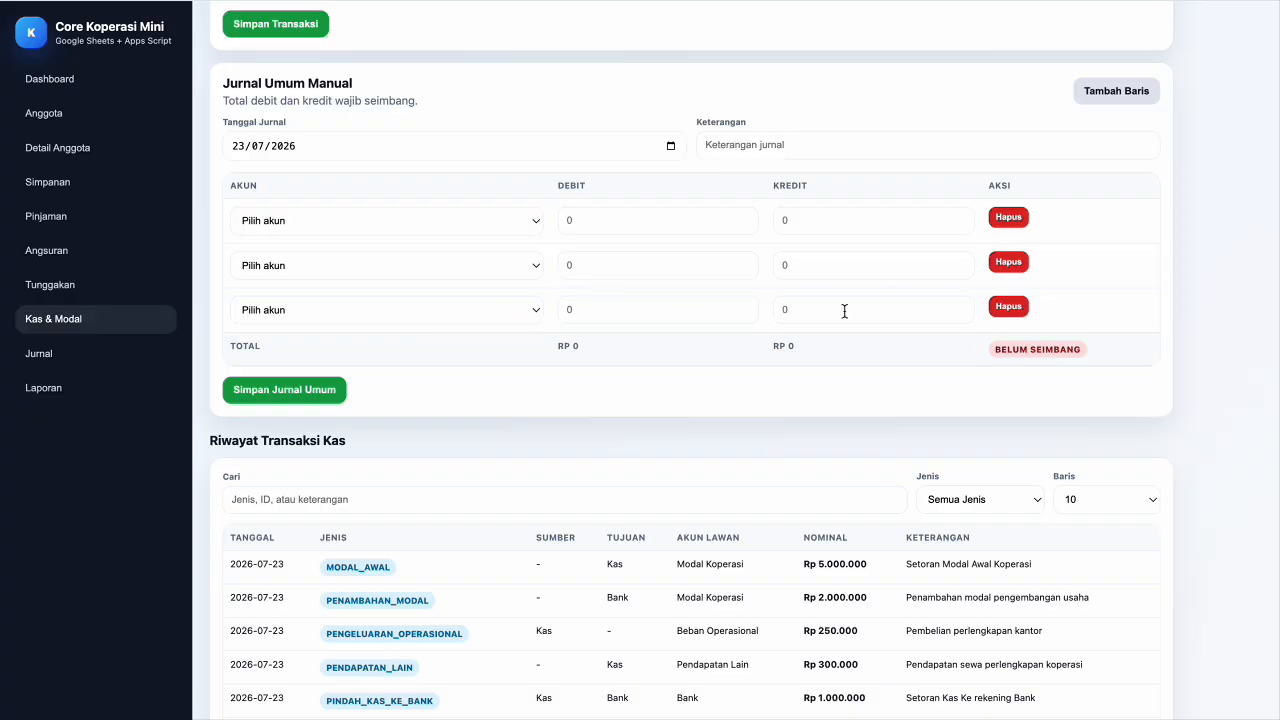
click(1008, 307)
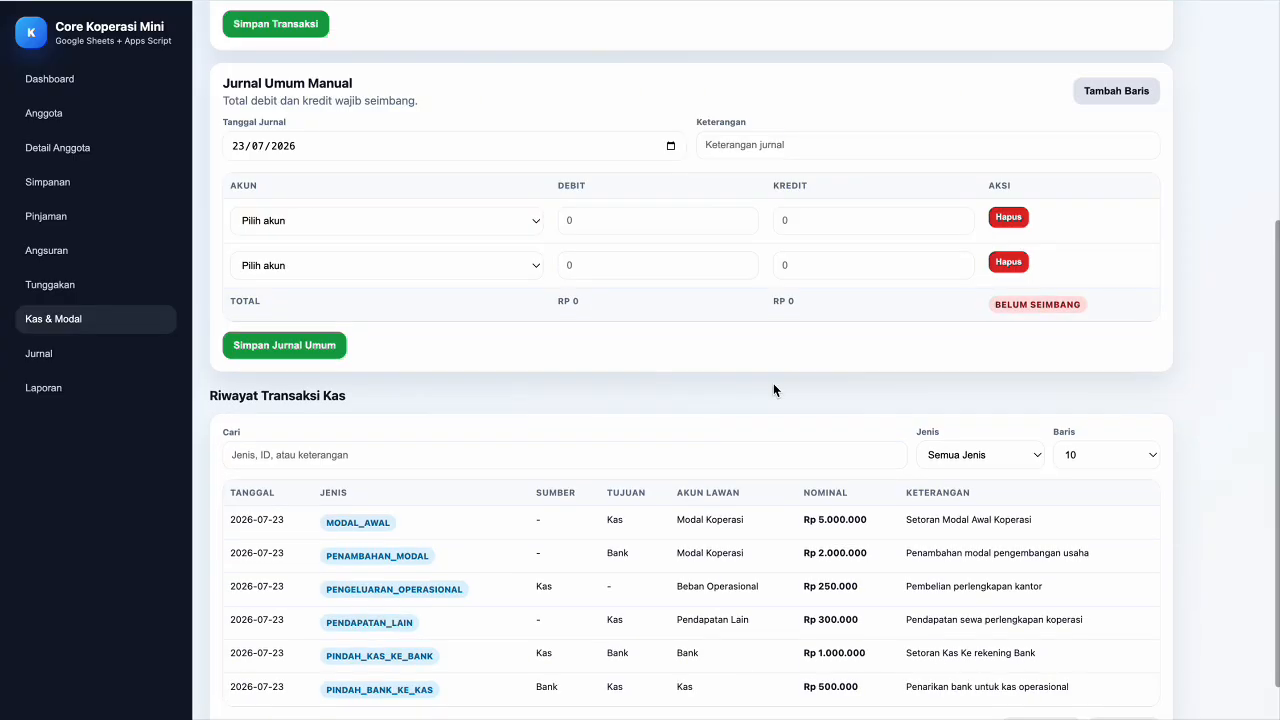
- Search the Riwayat Transaksi Kas table for "modal", then clear the search
scroll(773, 383, down, 1)
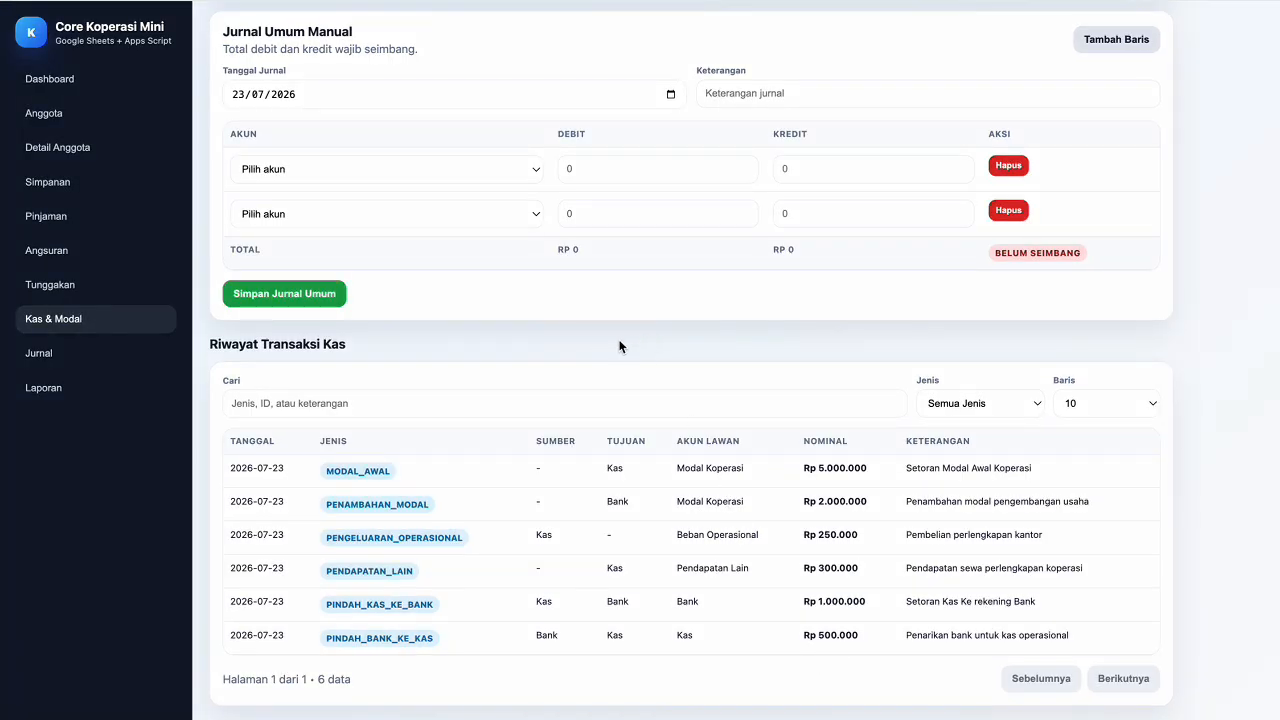
click(465, 395)
text(m)
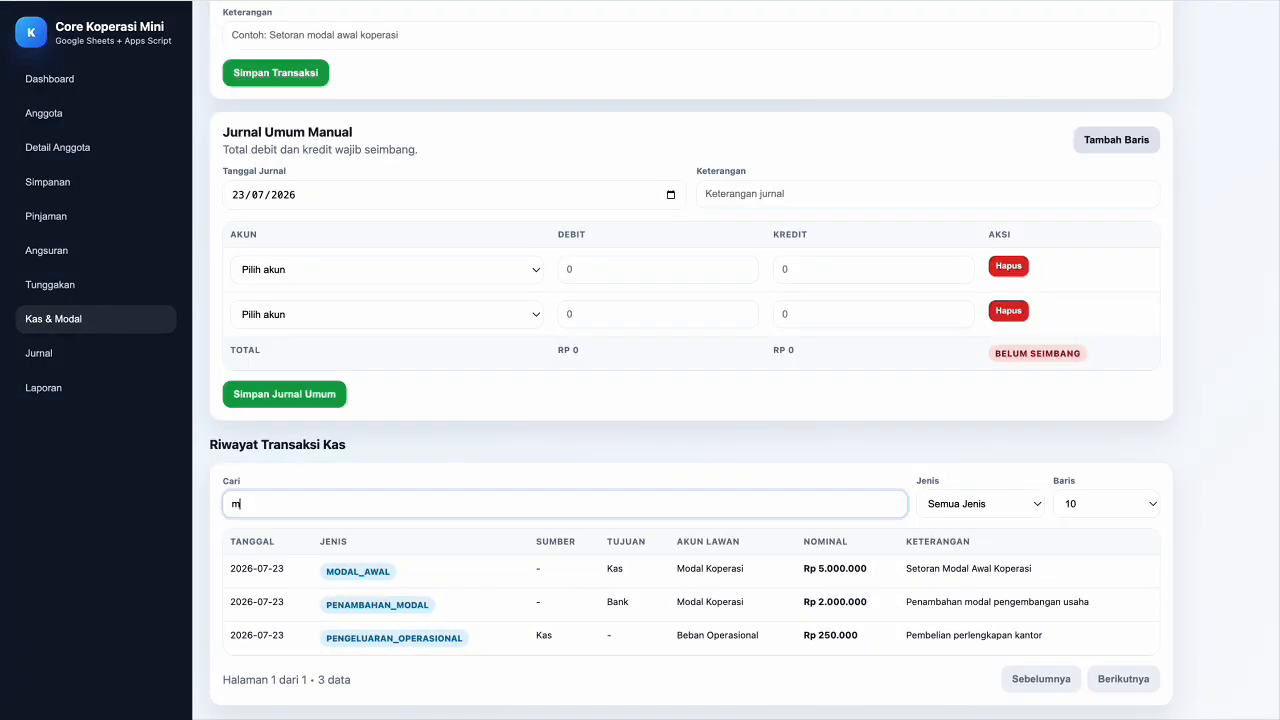
text(odal)
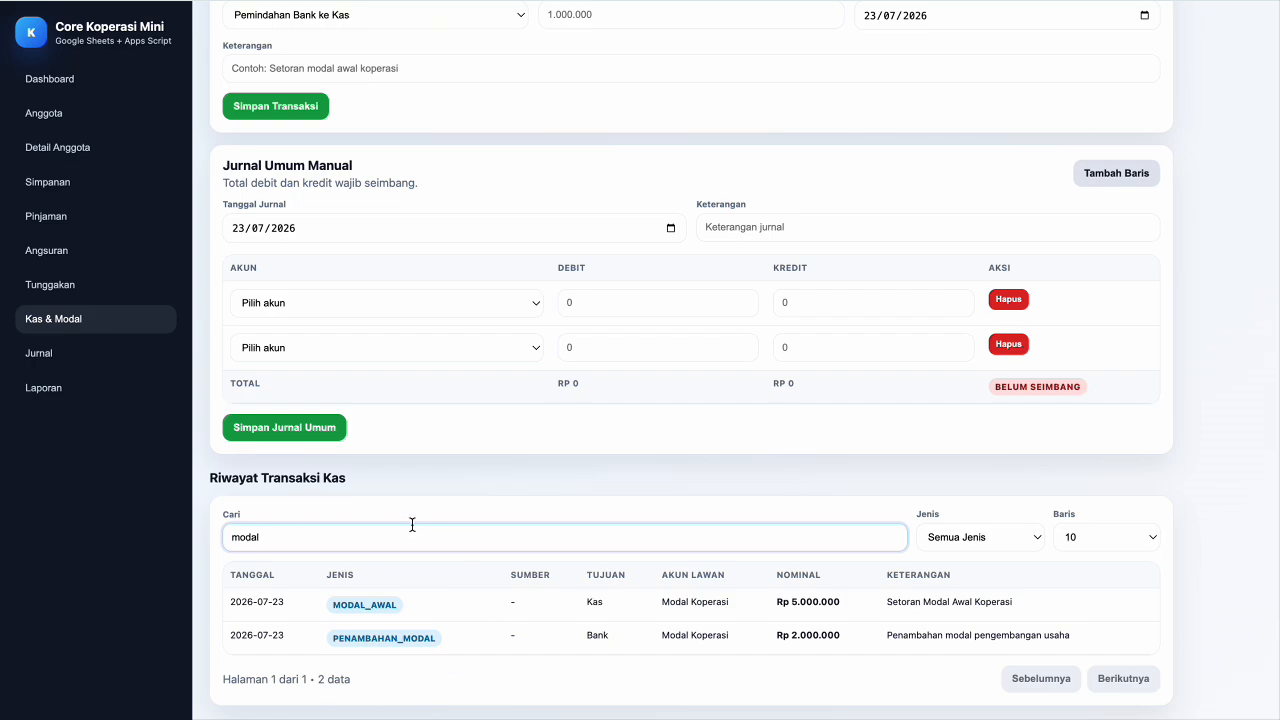
key(BackSpace)
key(BackSpace)
key(BackSpace)
key(BackSpace)
key(BackSpace)
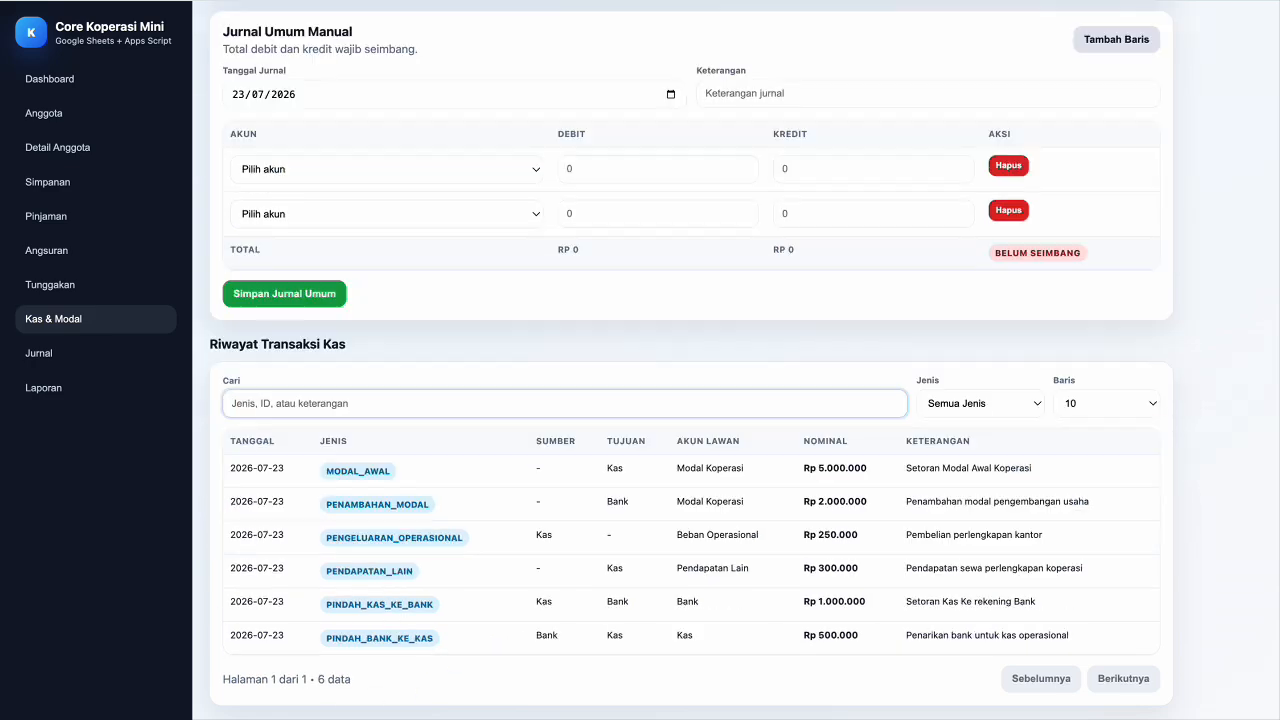
- Filter the cash transaction history by Pengeluaran, then reset the type filter to Semua Jenis
click(971, 403)
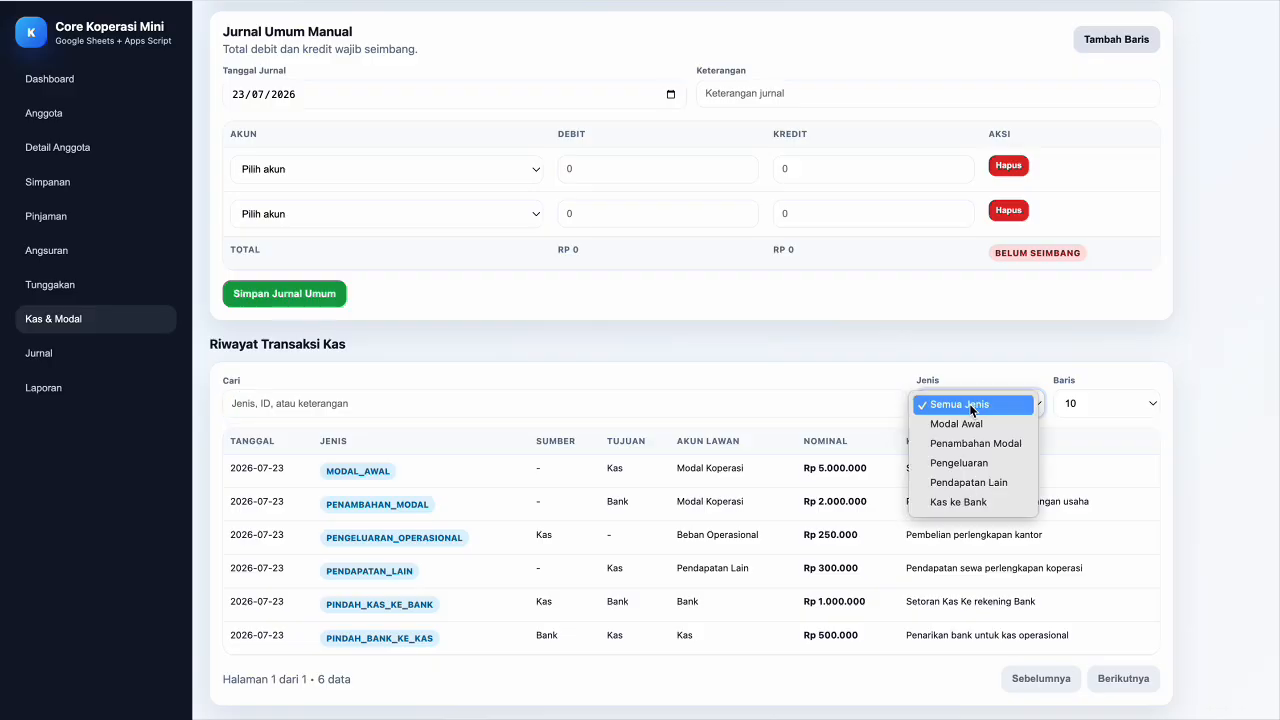
click(971, 463)
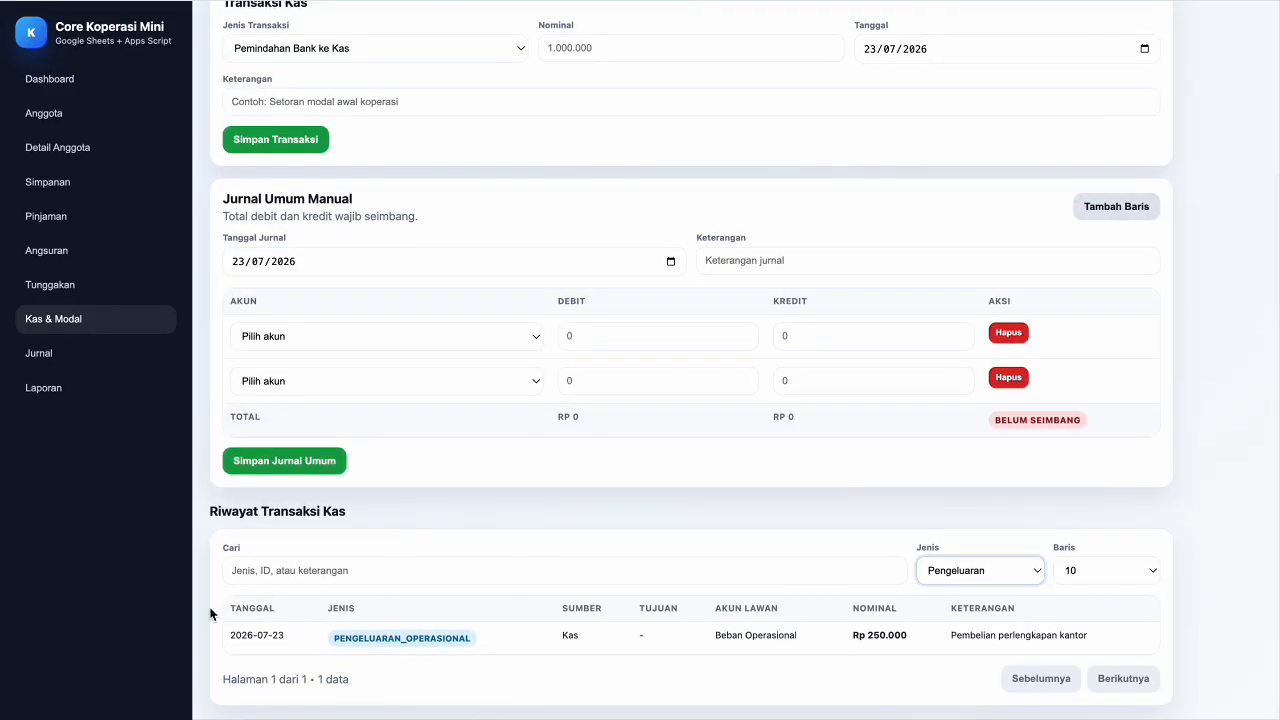
click(987, 569)
click(985, 514)
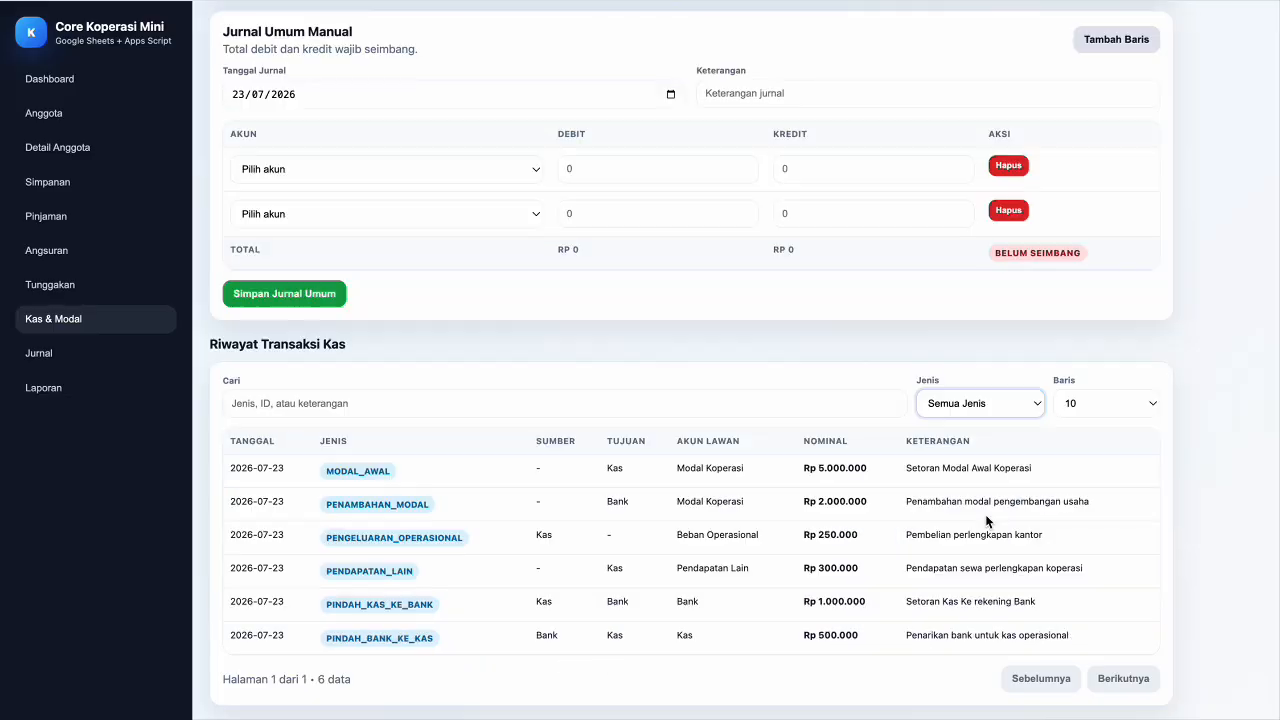
- Set the Riwayat Transaksi Kas table to 25 rows per page and filter it by Pengeluaran
click(1090, 403)
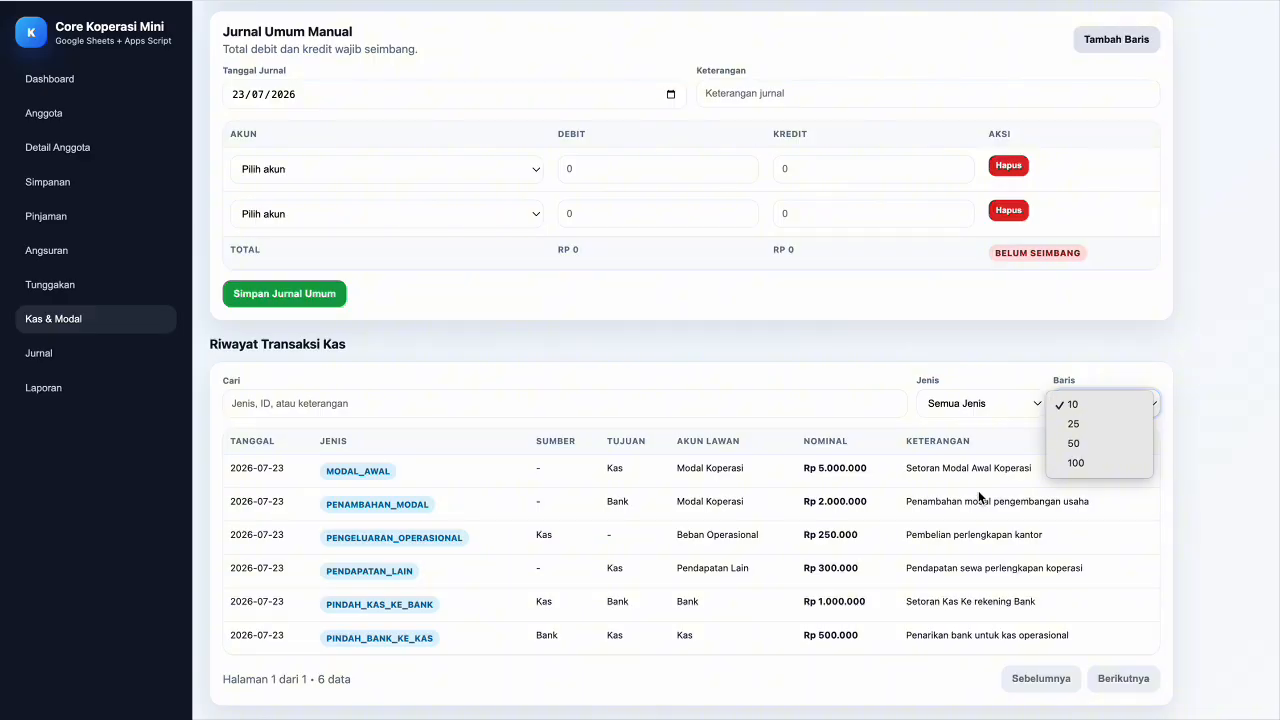
click(1069, 425)
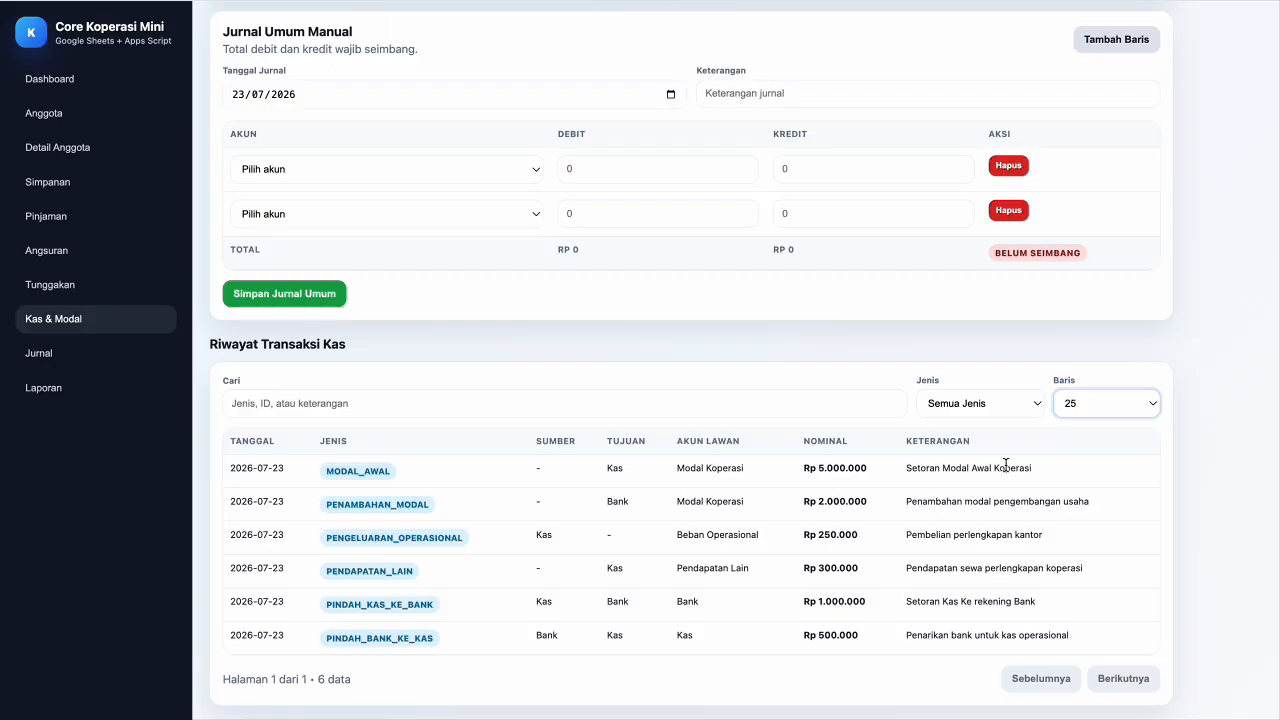
click(995, 405)
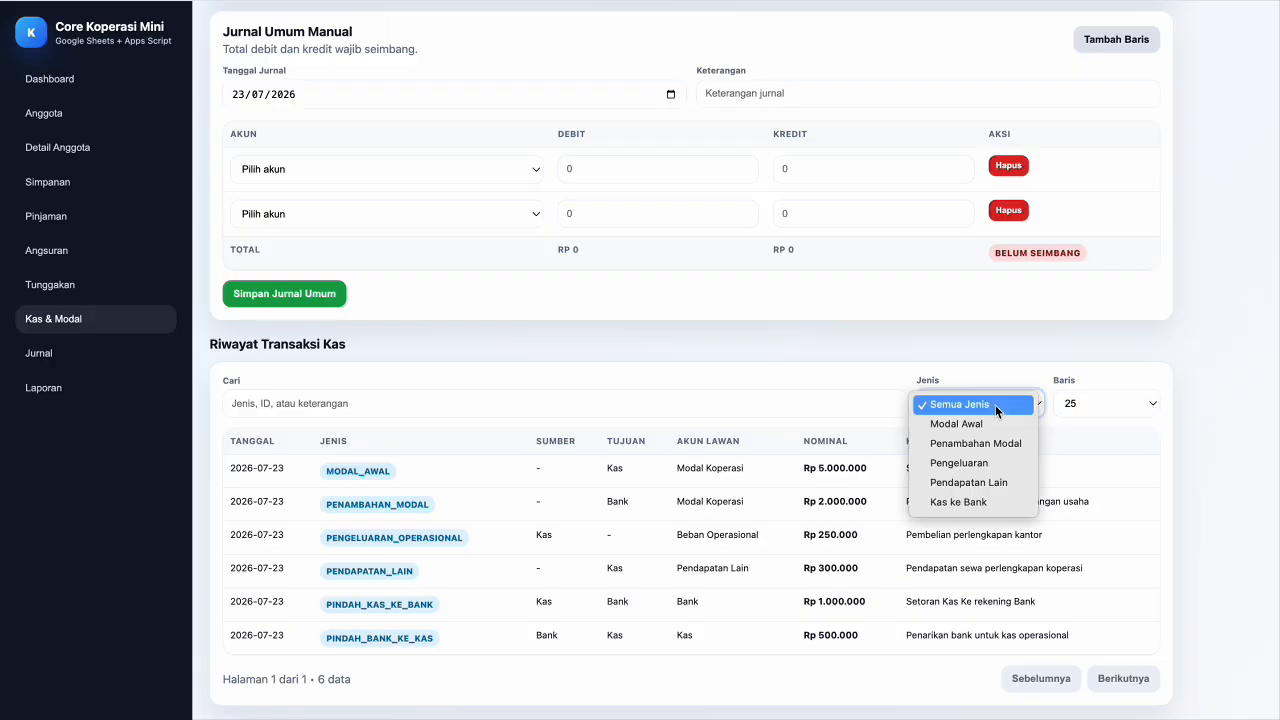
click(982, 461)
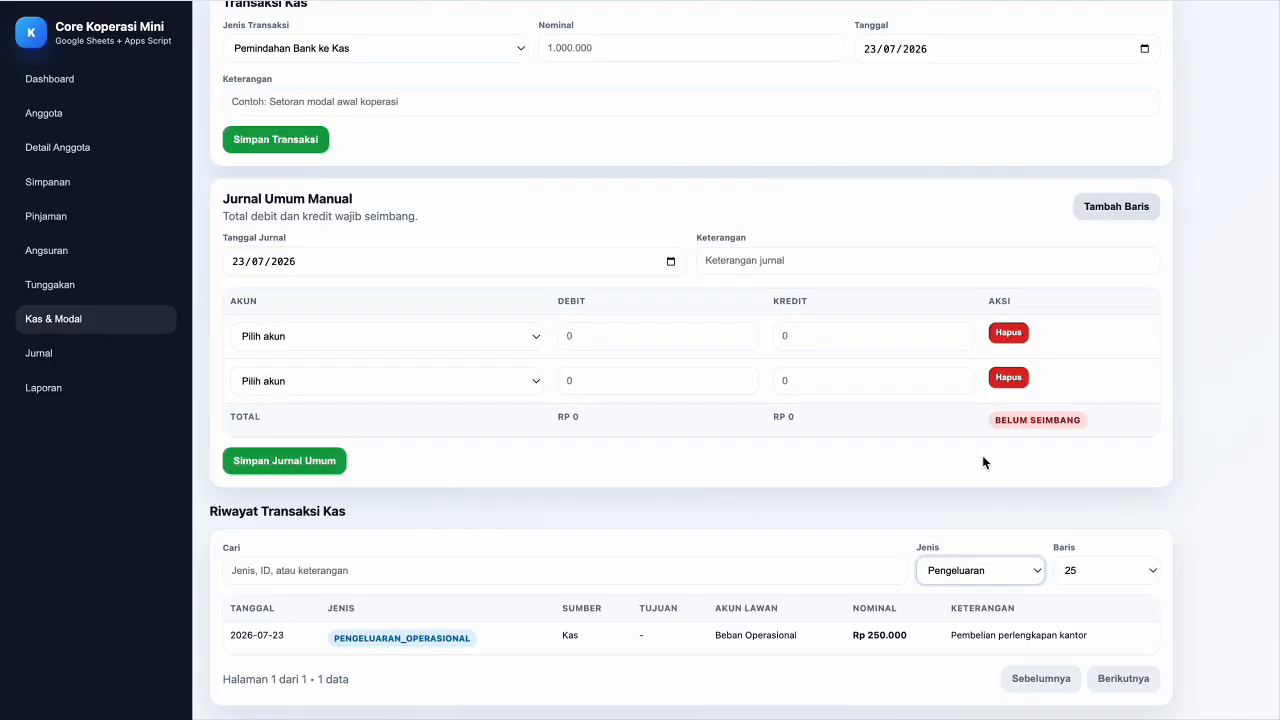
- Filter the cash transaction history by Penambahan Modal, then reset the type filter to Semua Jenis
click(986, 569)
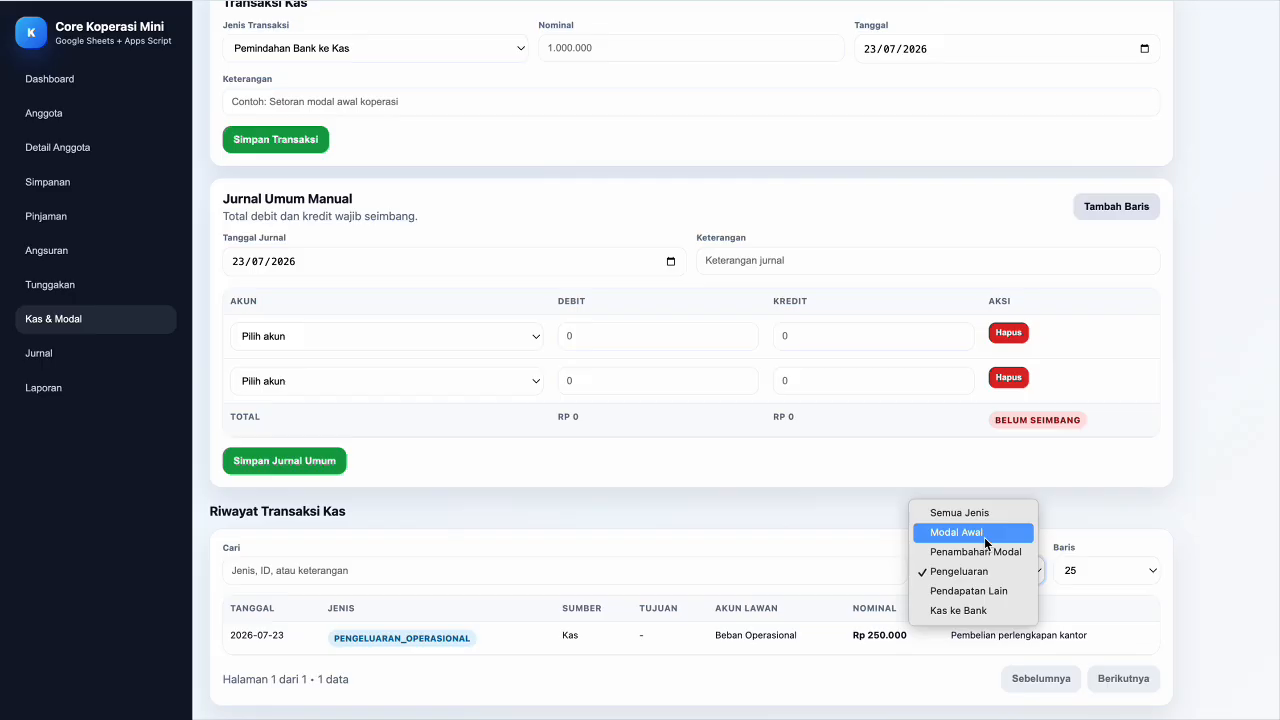
click(985, 551)
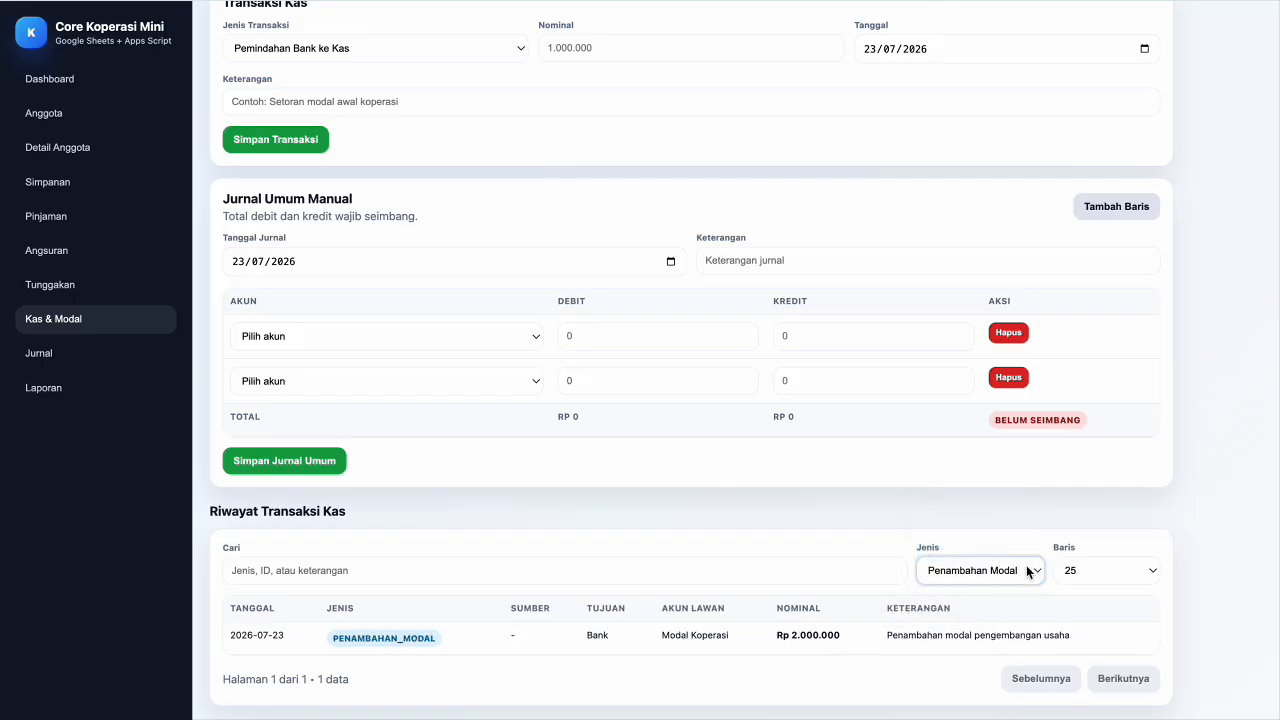
click(1026, 570)
click(1010, 532)
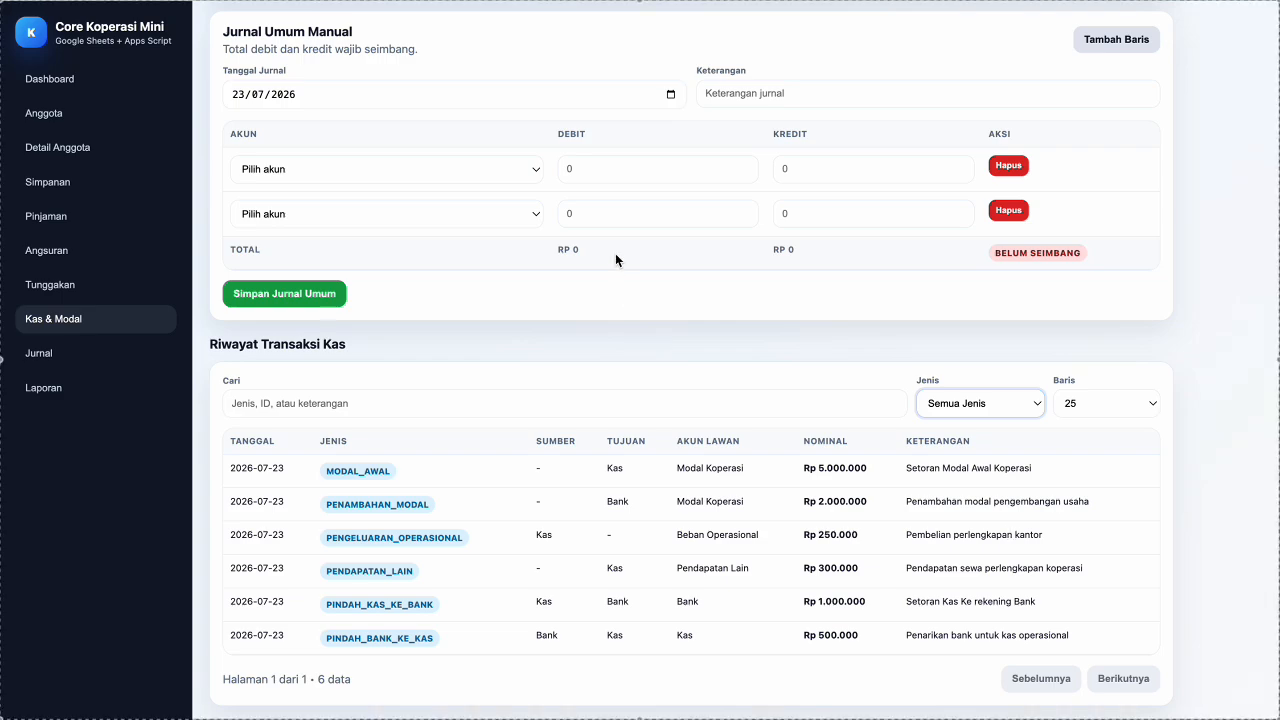
- Open the Jurnal page and review the automatic journal entries through the third page
click(80, 355)
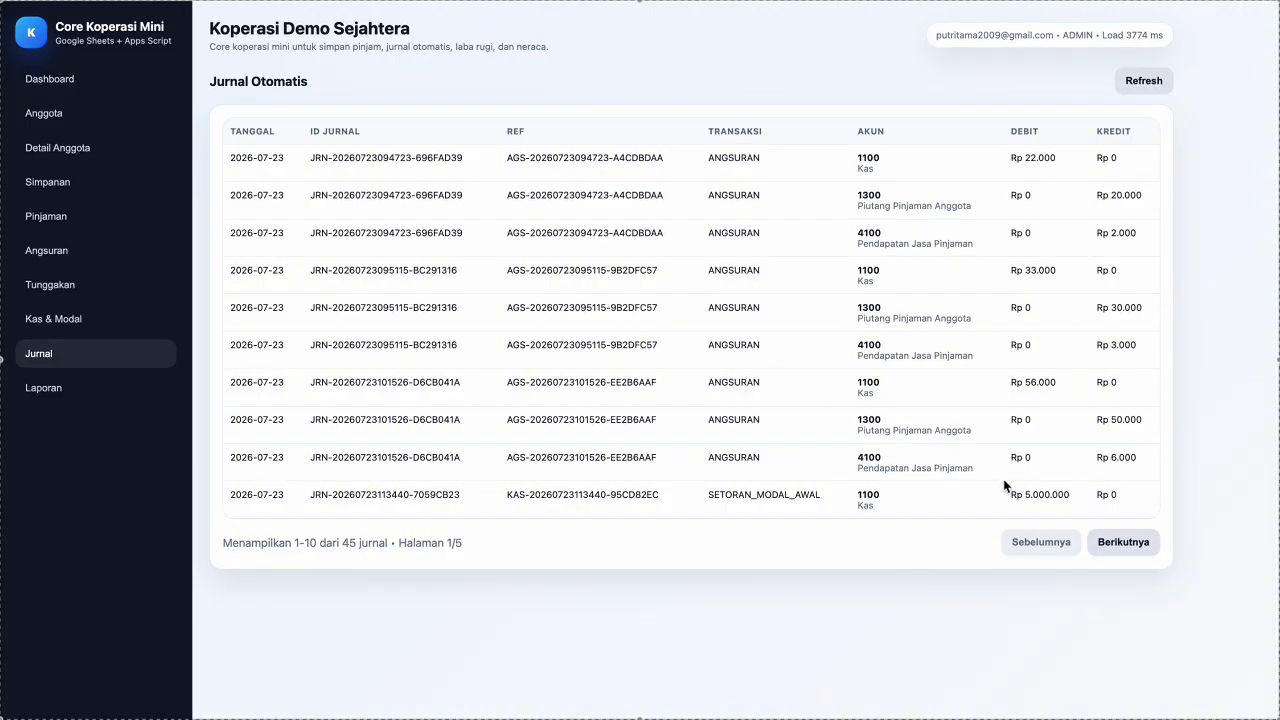
click(1125, 544)
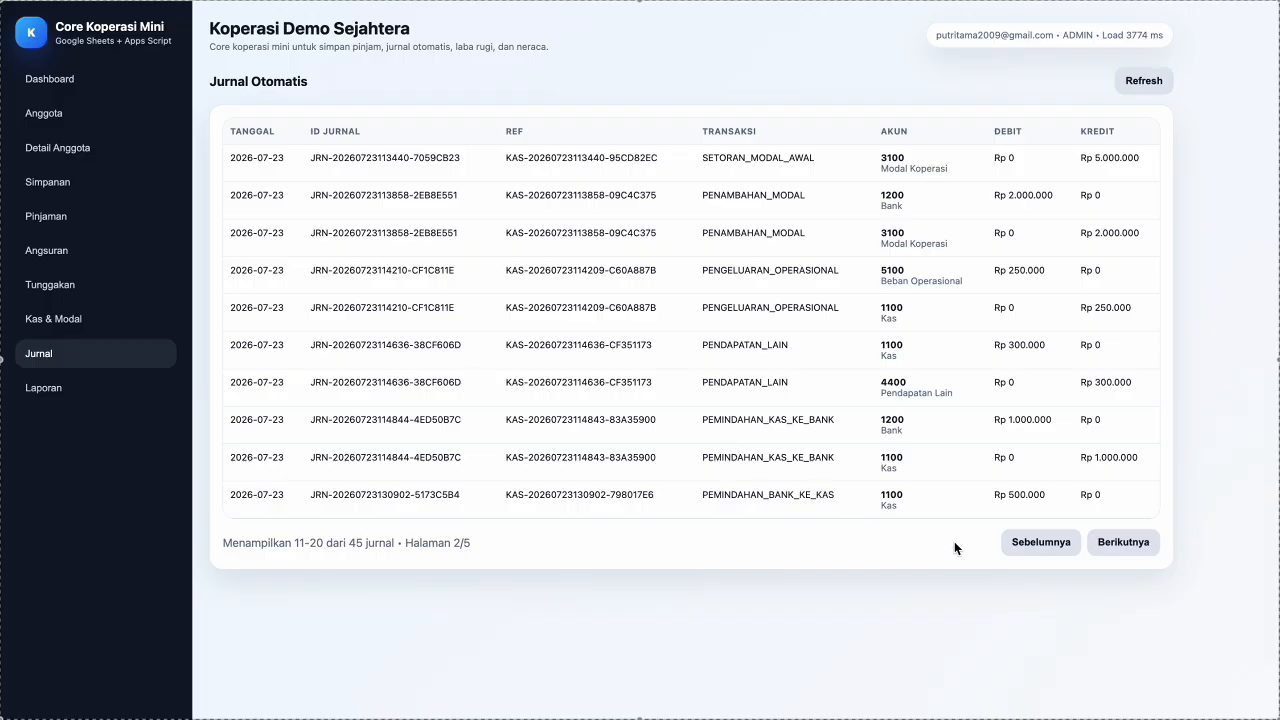
click(1110, 552)
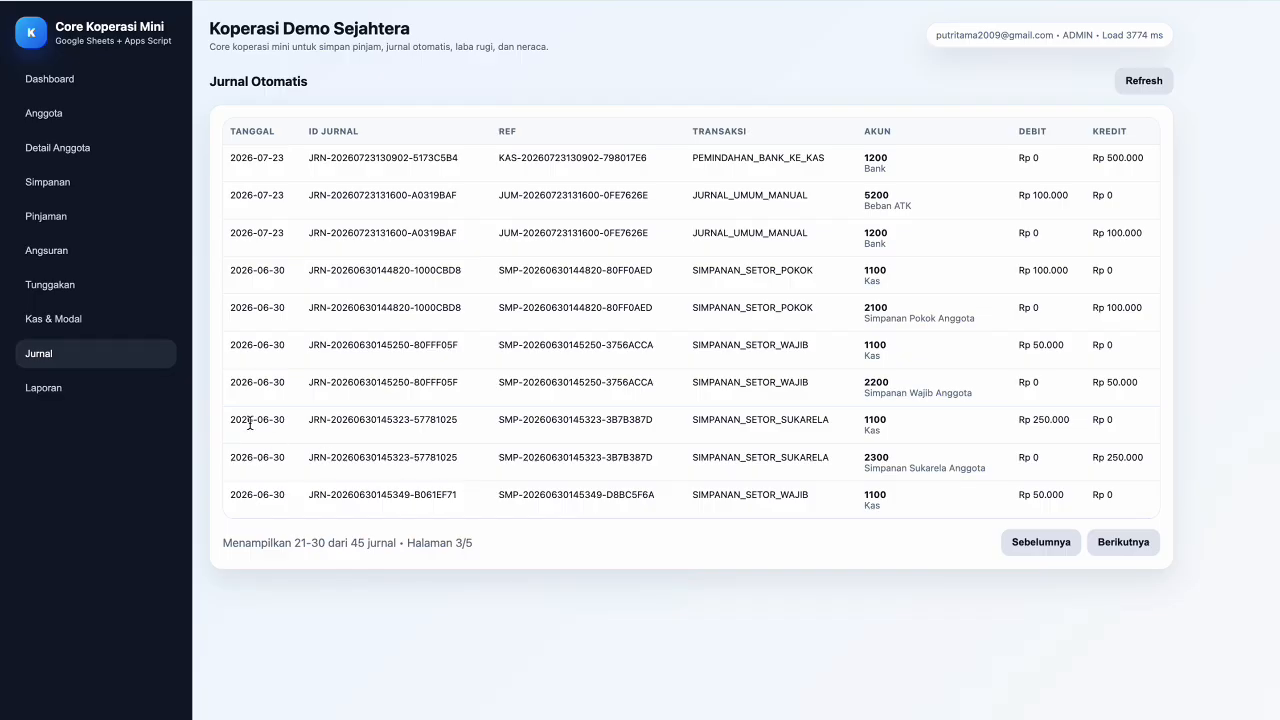
- Open the Laporan page to review the Laba Rugi and Neraca reports
click(130, 403)
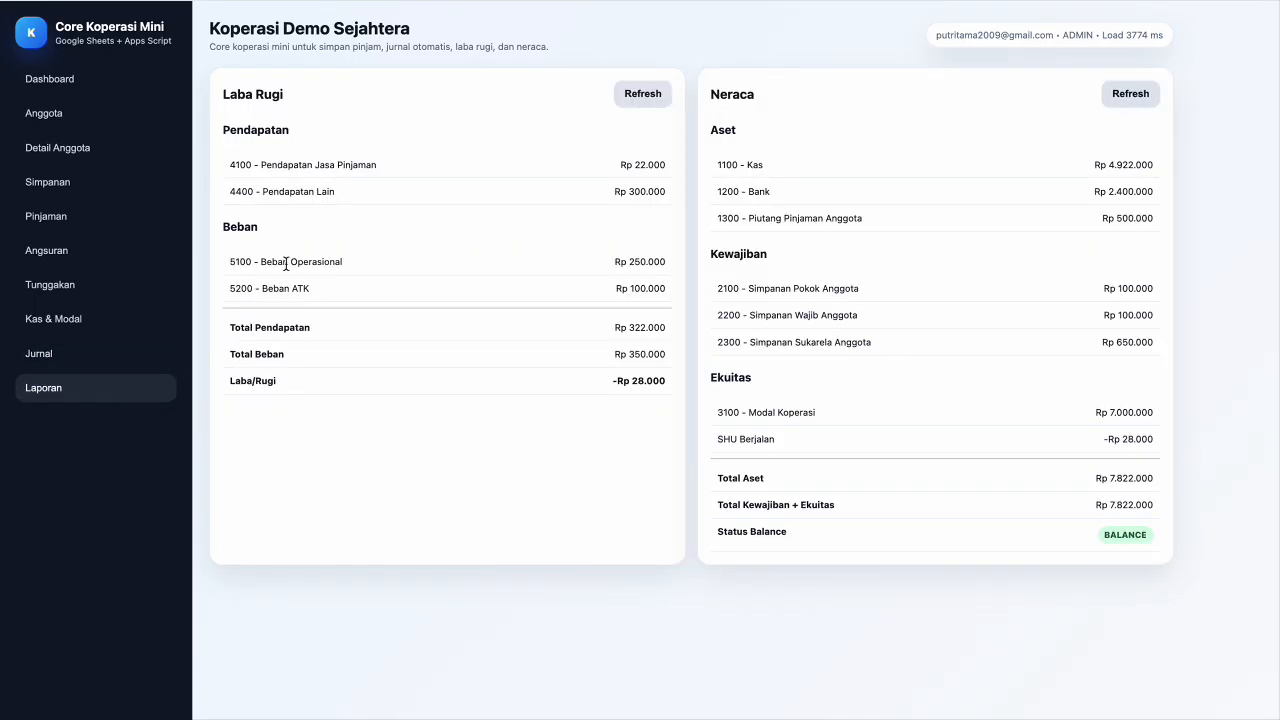